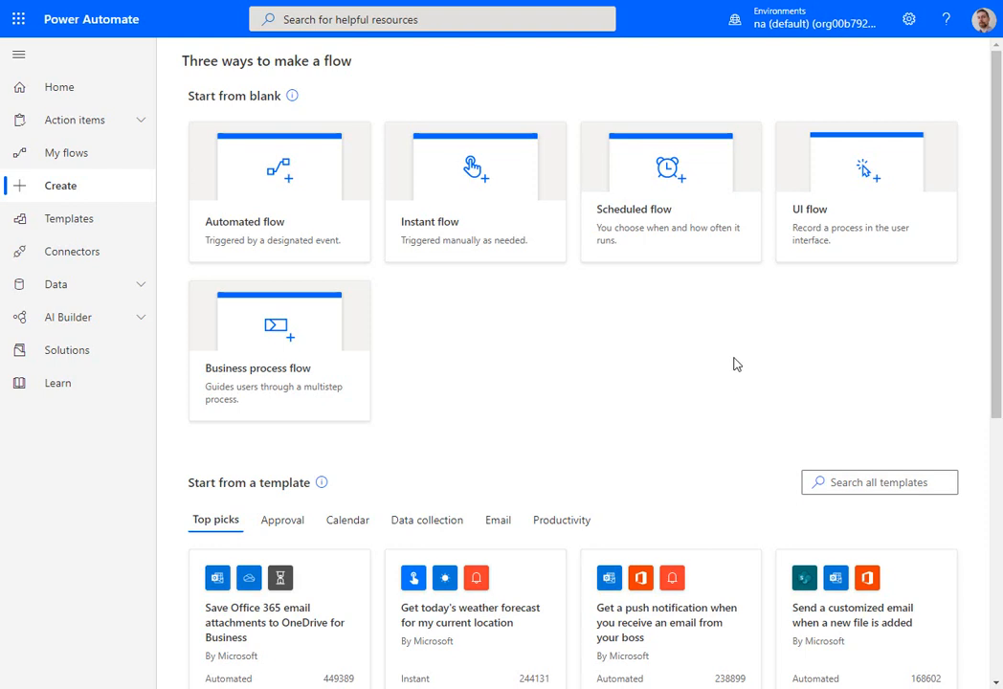
- Create a scheduled flow named TodoList-Daily that repeats daily
{"action": "left_click", "coordinate": [676, 229]}
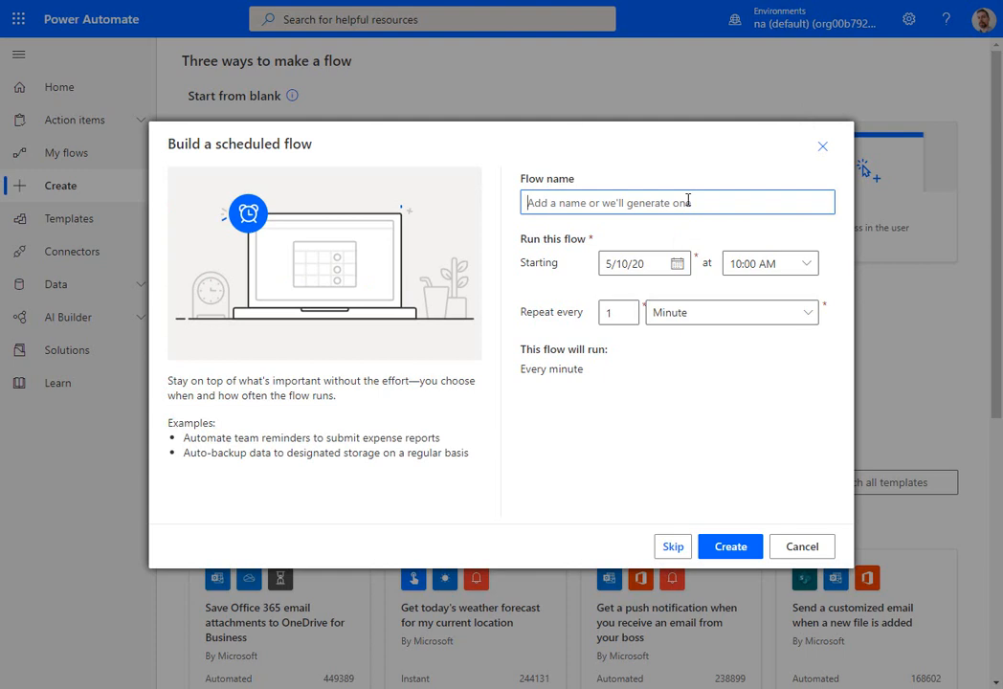
{"action": "type", "text": "Todo"}
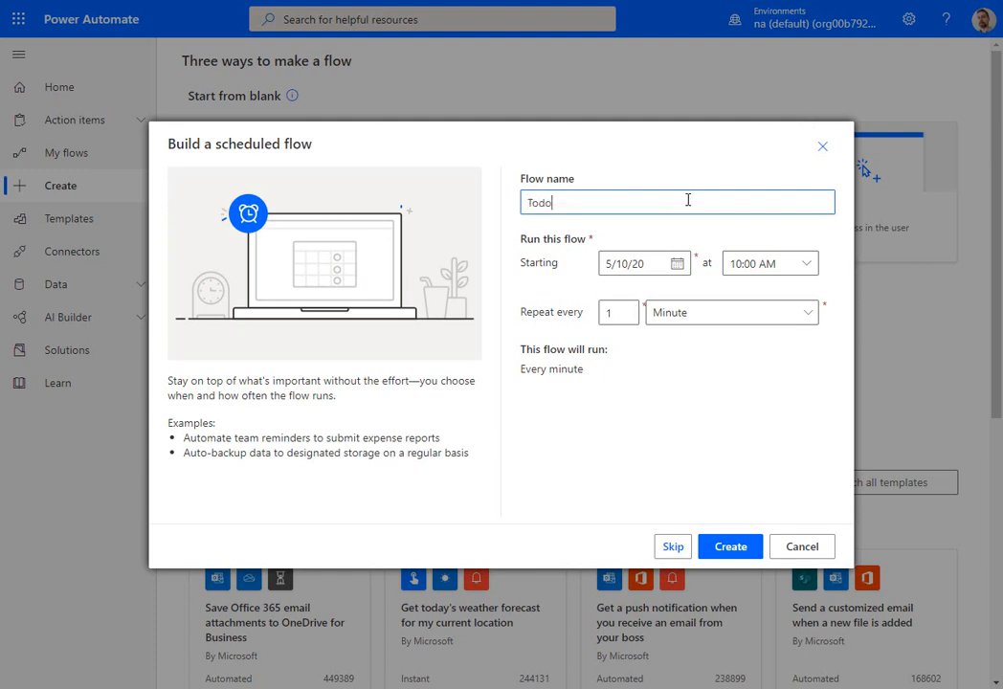
{"action": "type", "text": "List-Daily"}
{"action": "left_click", "coordinate": [806, 316]}
{"action": "left_click", "coordinate": [735, 396]}
{"action": "left_click", "coordinate": [735, 545]}
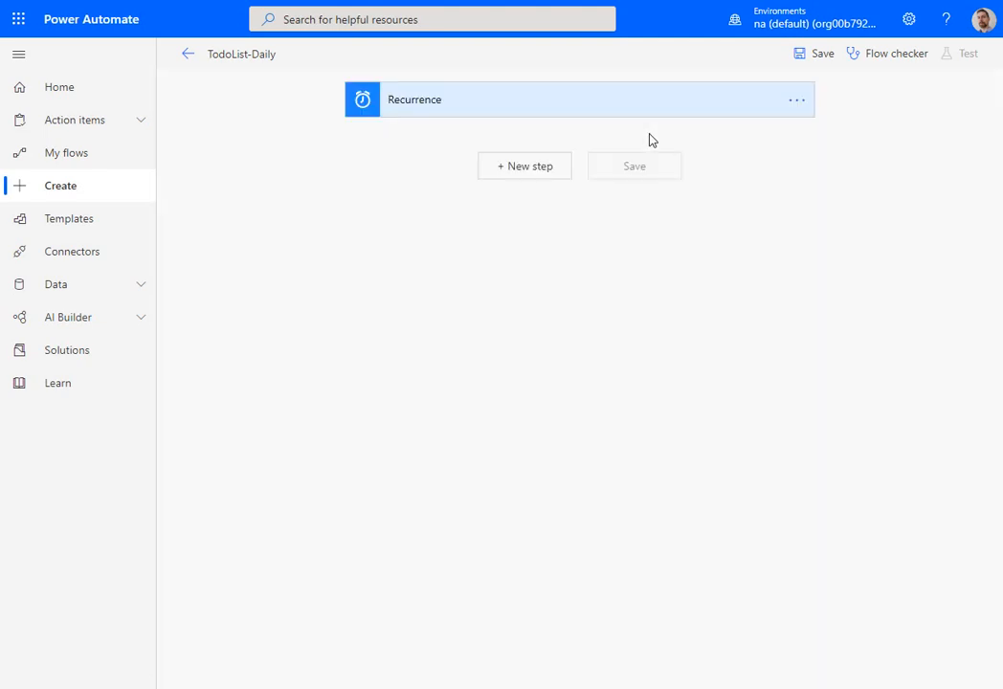
- Add an Initialize variable action for a String variable named AuthHeaderValue and save the flow
{"action": "left_click", "coordinate": [544, 168]}
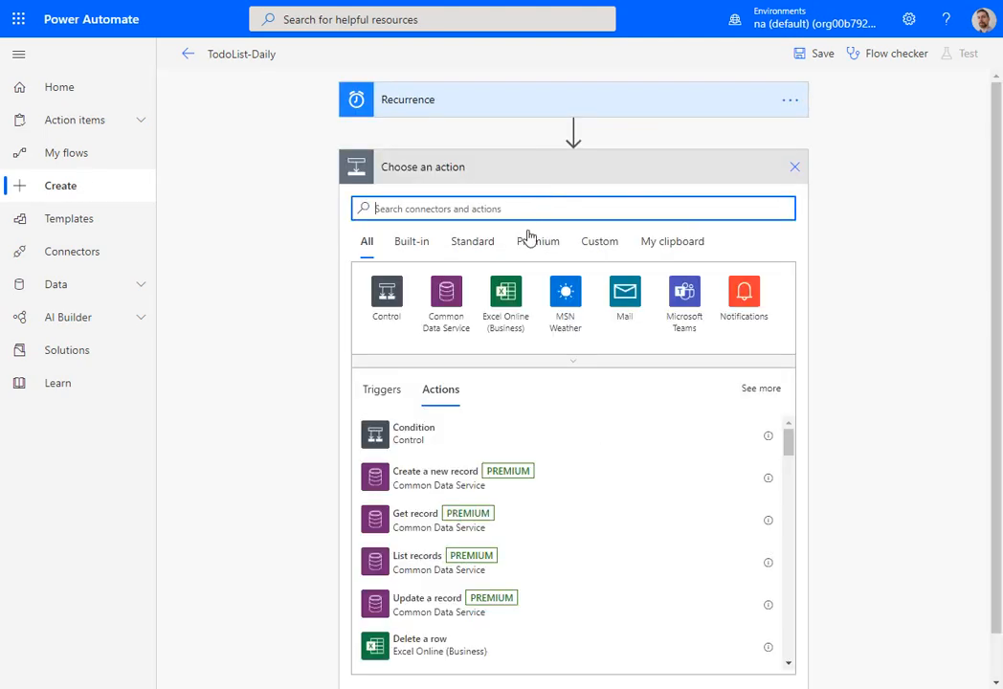
{"action": "type", "text": "init"}
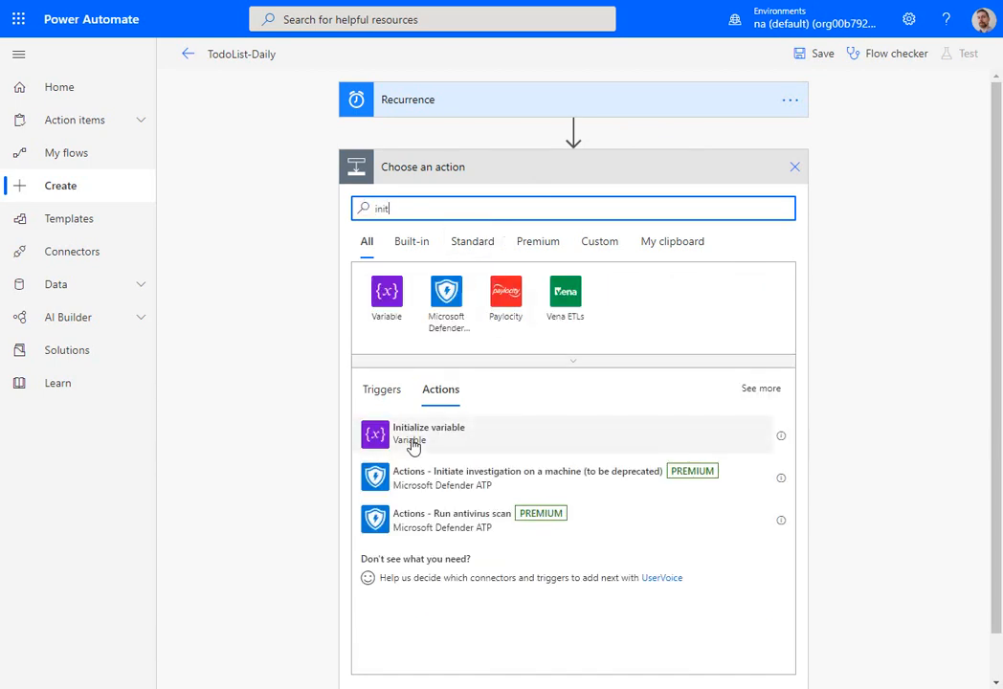
{"action": "left_click", "coordinate": [414, 440]}
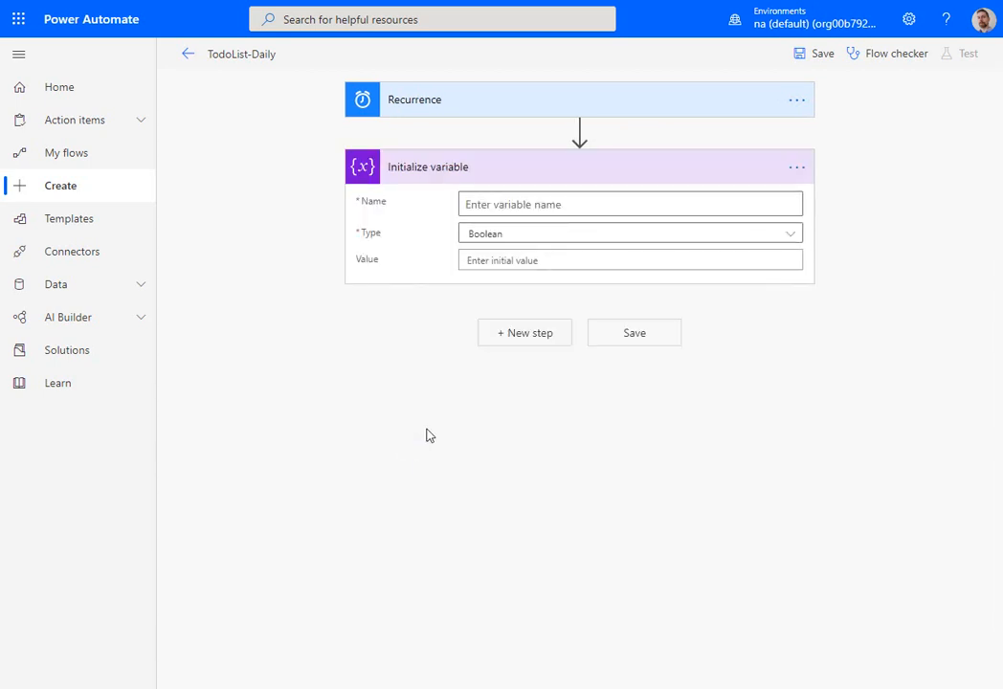
{"action": "type", "text": "AuthHeaderValue"}
{"action": "left_click", "coordinate": [550, 237]}
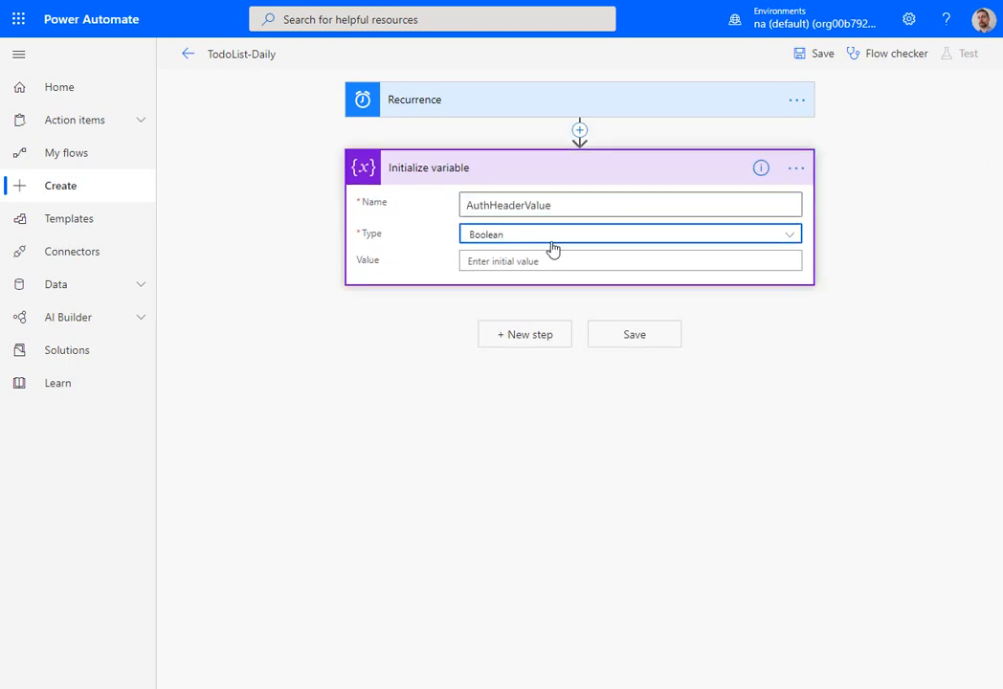
{"action": "left_click", "coordinate": [515, 343]}
{"action": "left_click", "coordinate": [637, 344]}
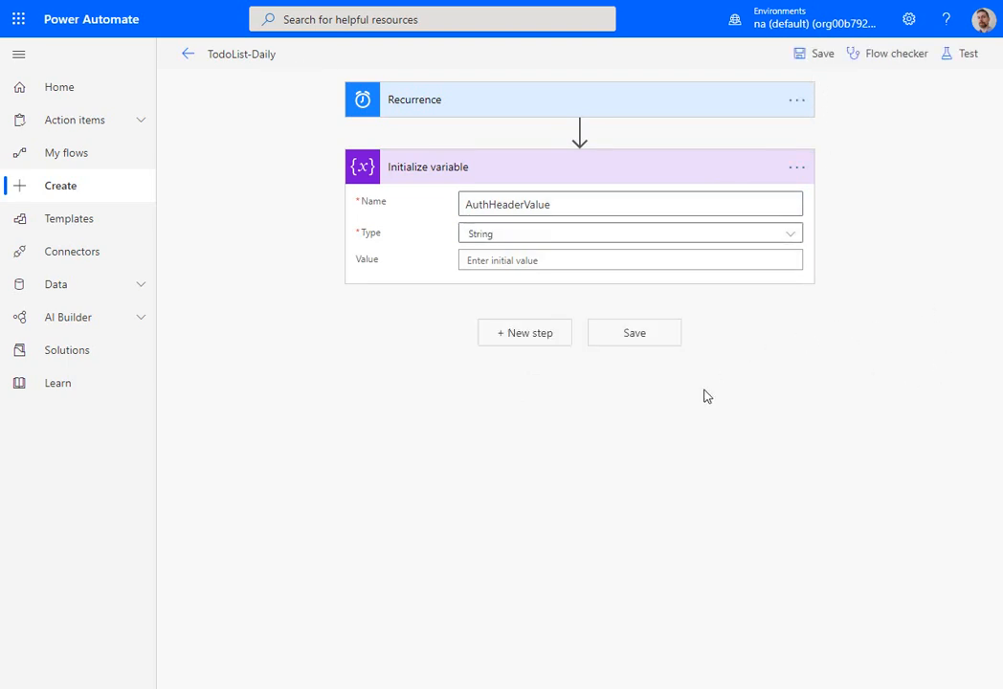
- Add an HTTP action after the variable initialization and set its method to POST
{"action": "left_click", "coordinate": [541, 338]}
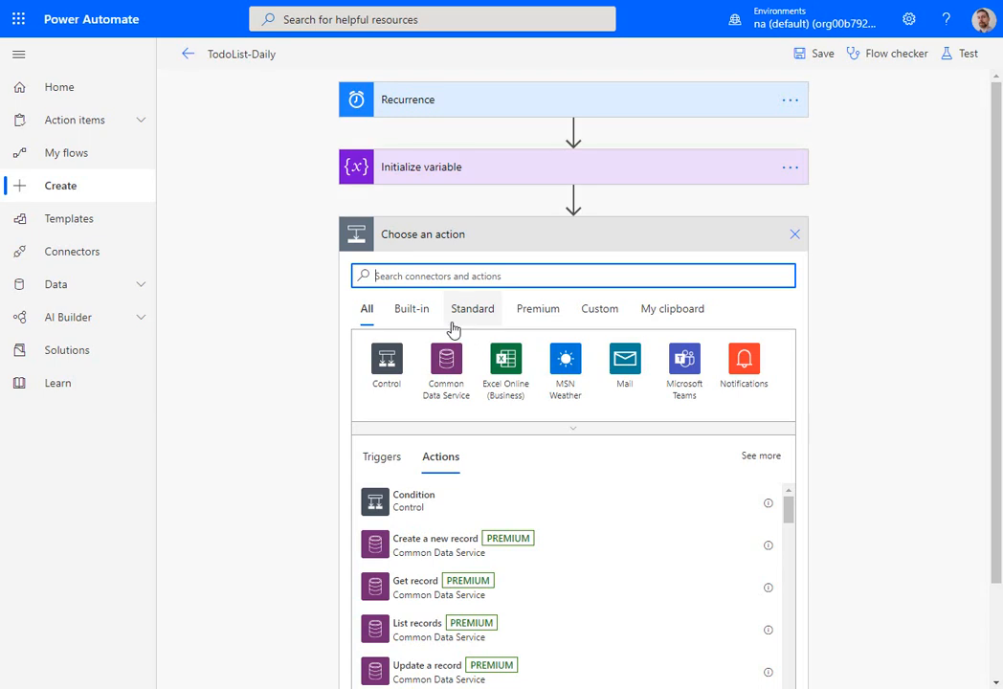
{"action": "type", "text": "http"}
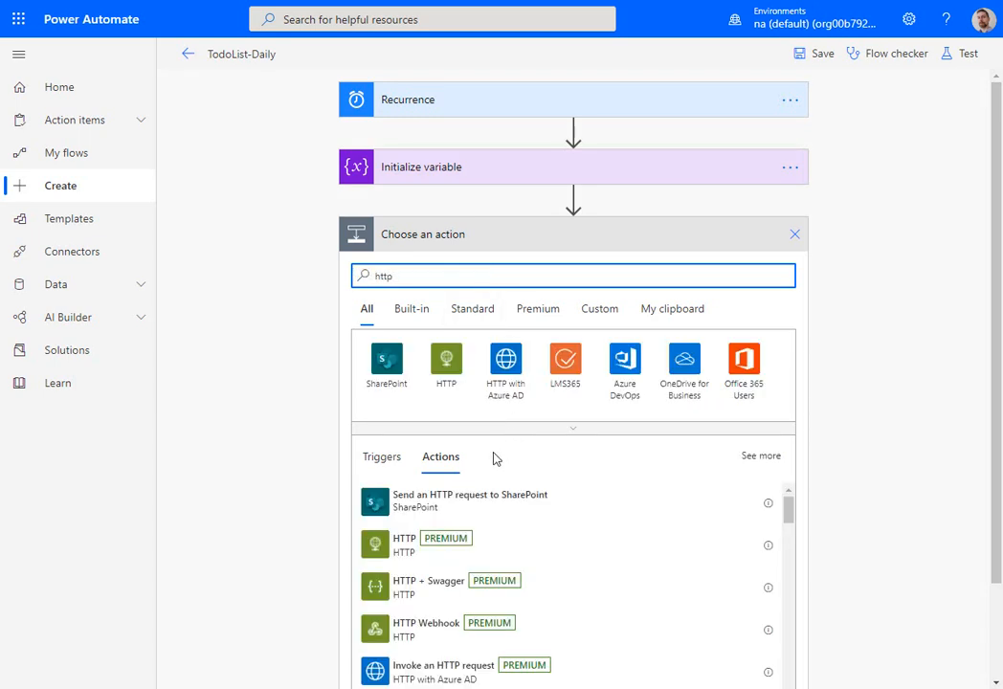
{"action": "left_click", "coordinate": [540, 542]}
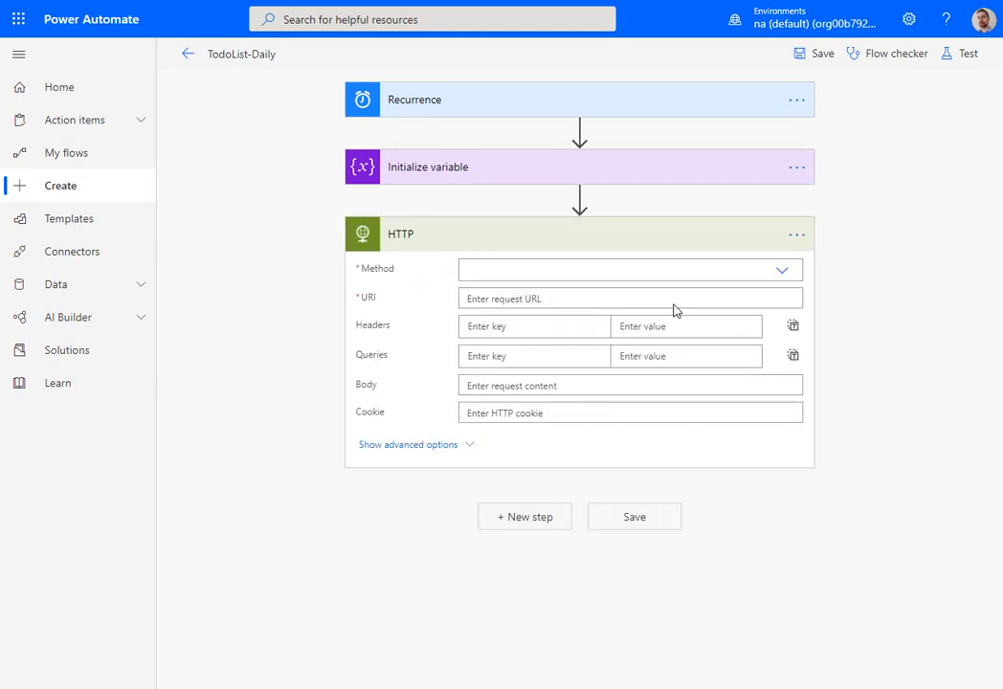
{"action": "left_click", "coordinate": [771, 270]}
{"action": "left_click", "coordinate": [536, 333]}
- Add a Content-Type header with the value application/x-www-form-urlencoded to the HTTP action
{"action": "left_click", "coordinate": [520, 327]}
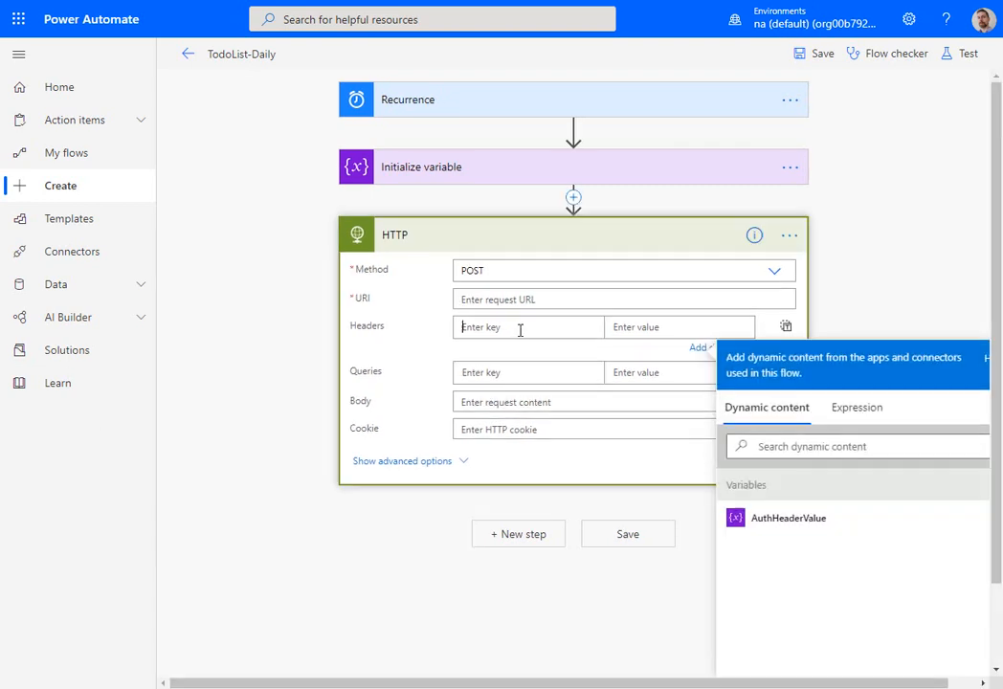
{"action": "type", "text": "Content-Type"}
{"action": "left_click", "coordinate": [661, 328]}
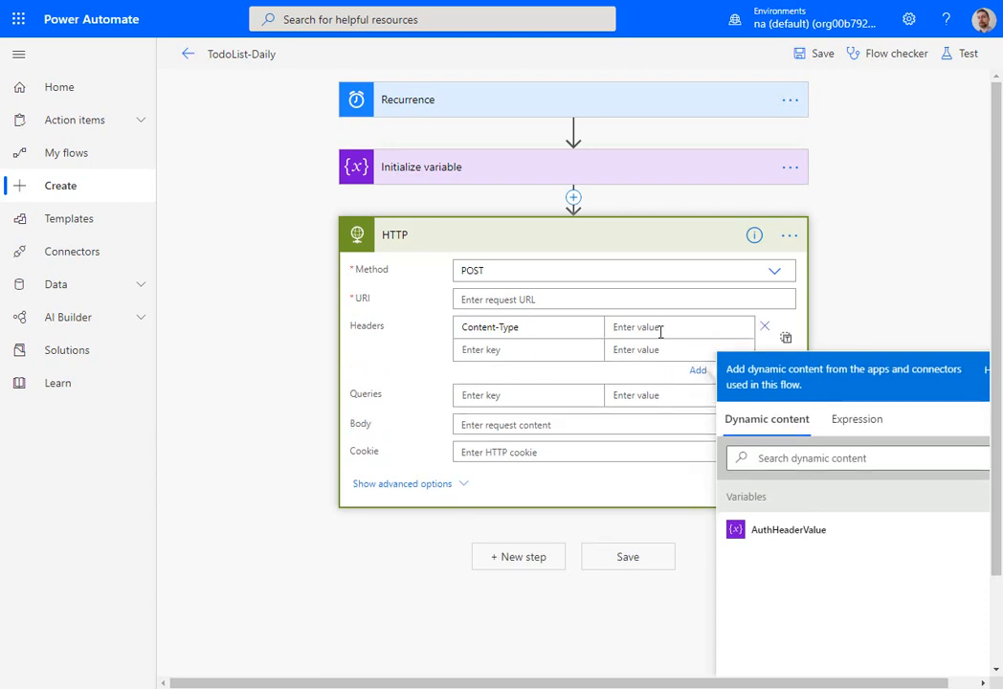
{"action": "type", "text": "application/x-www-form-urlencoded"}
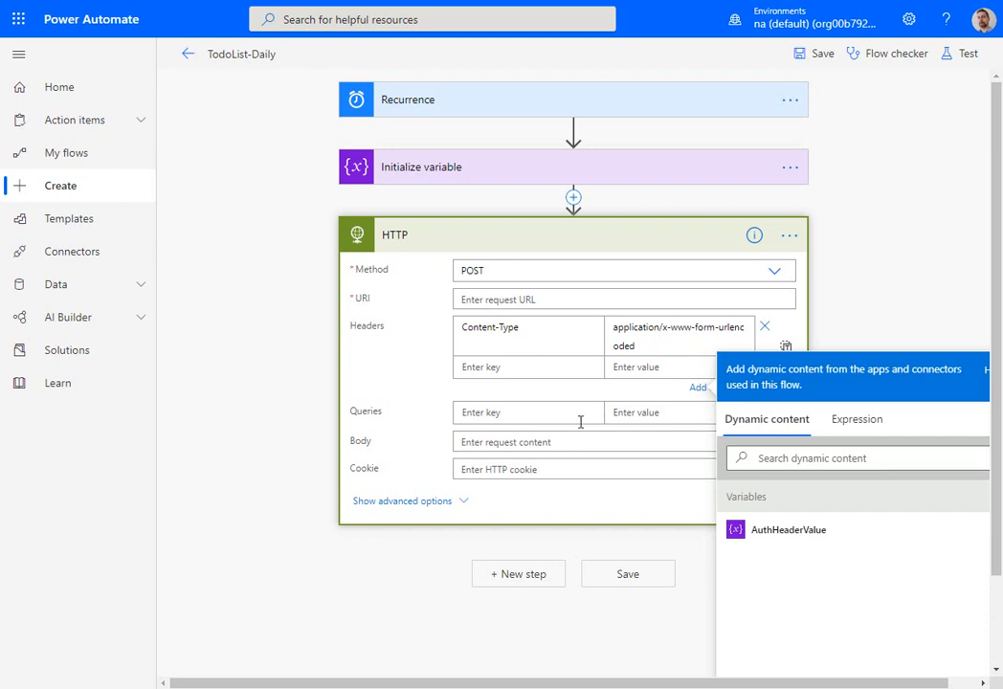
{"action": "left_click", "coordinate": [542, 442]}
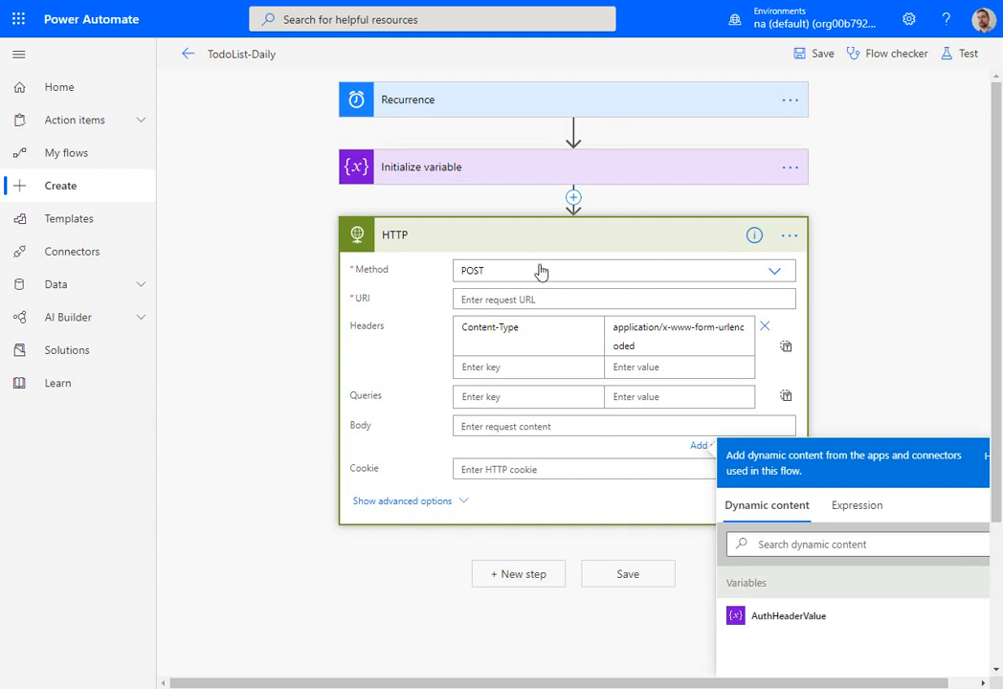
{"action": "left_click", "coordinate": [526, 298]}
{"action": "key", "text": "ctrl+v"}
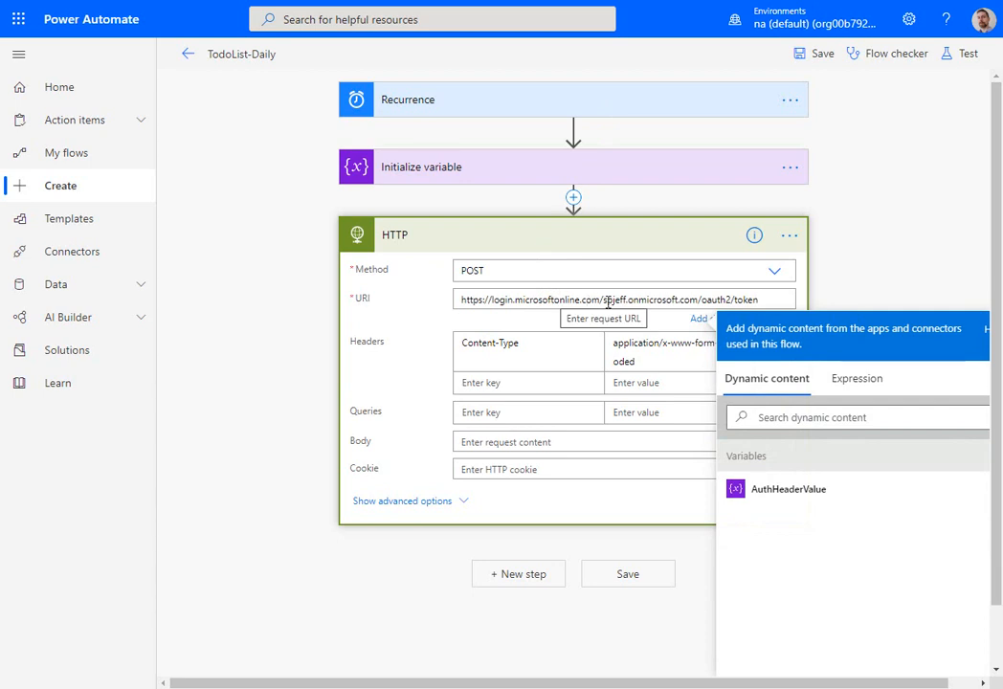
{"action": "left_click_drag", "start_coordinate": [609, 303], "coordinate": [699, 300]}
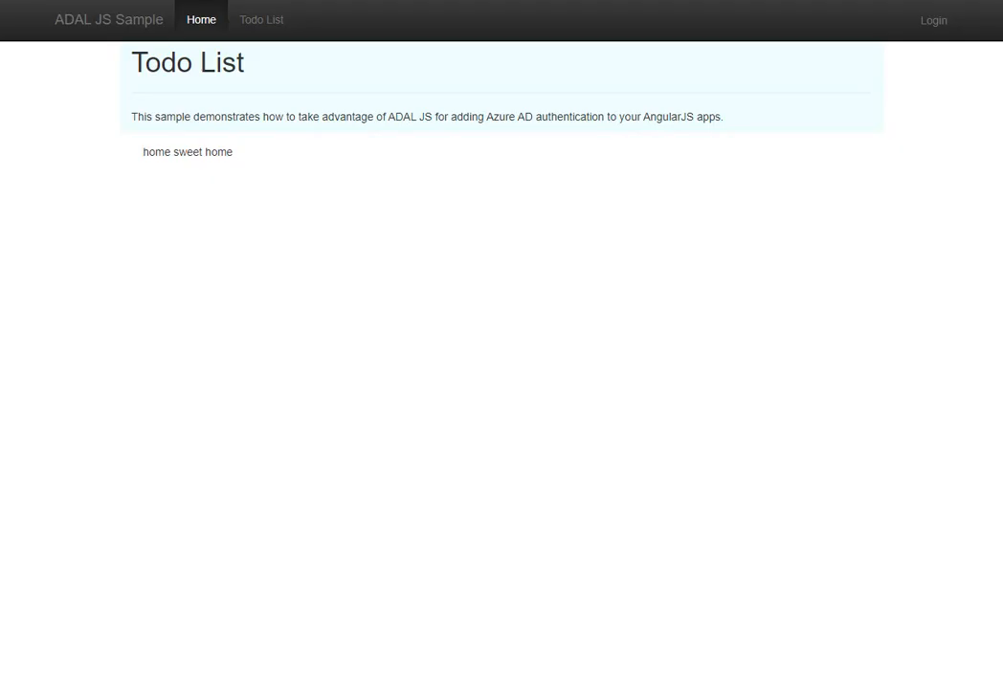
- Switch to the ADAL JS Sample web app, sign in and out, and examine the captured network requests in the developer tools
{"action": "key", "text": "F12"}
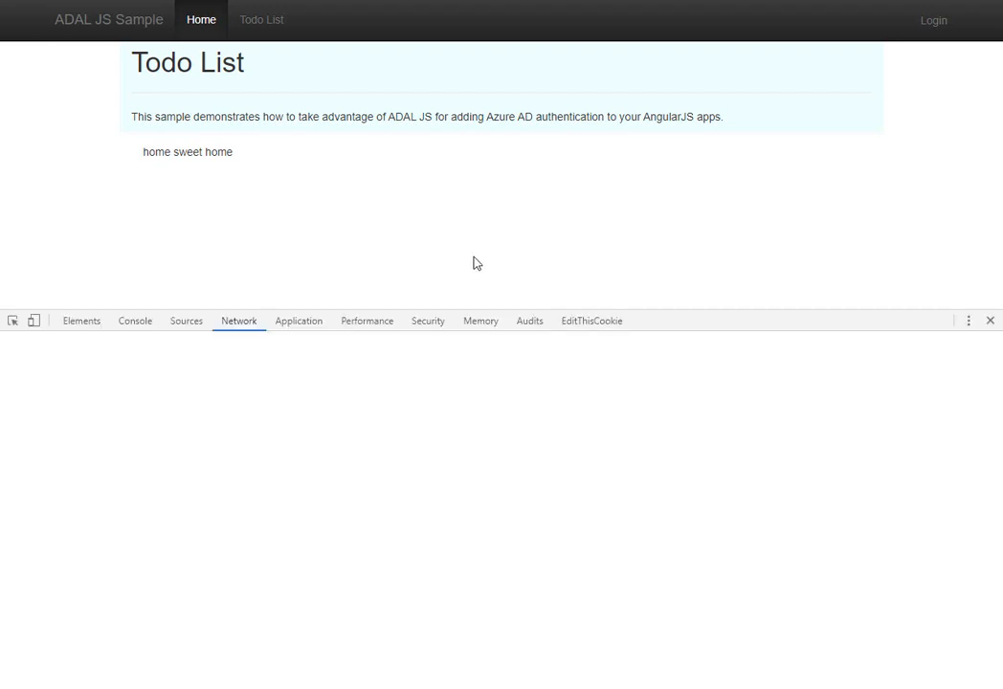
{"action": "left_click", "coordinate": [933, 20]}
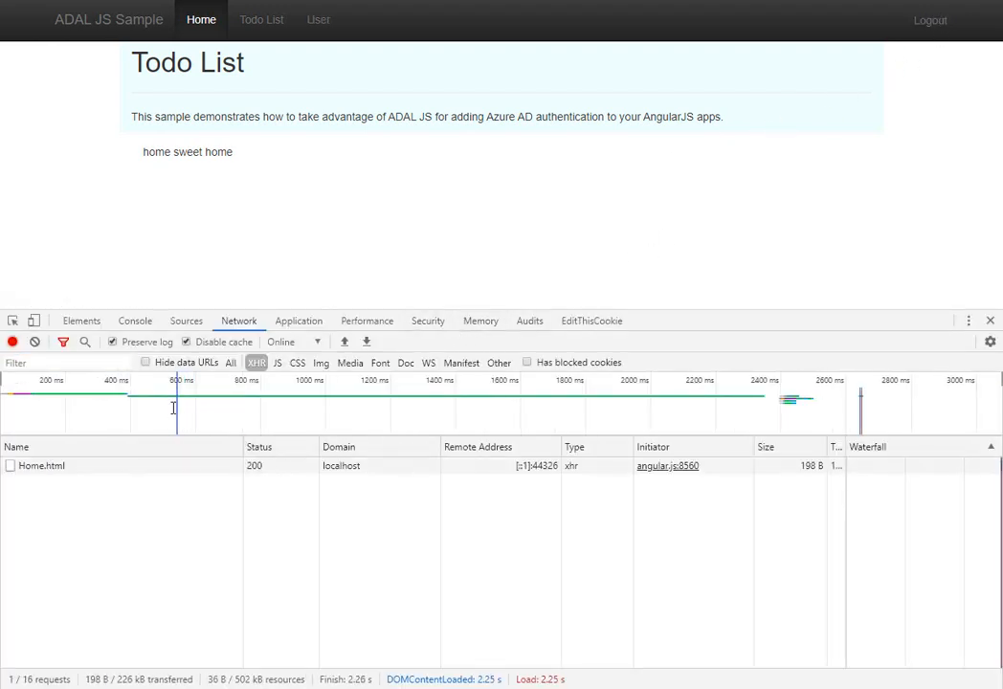
{"action": "left_click", "coordinate": [928, 20]}
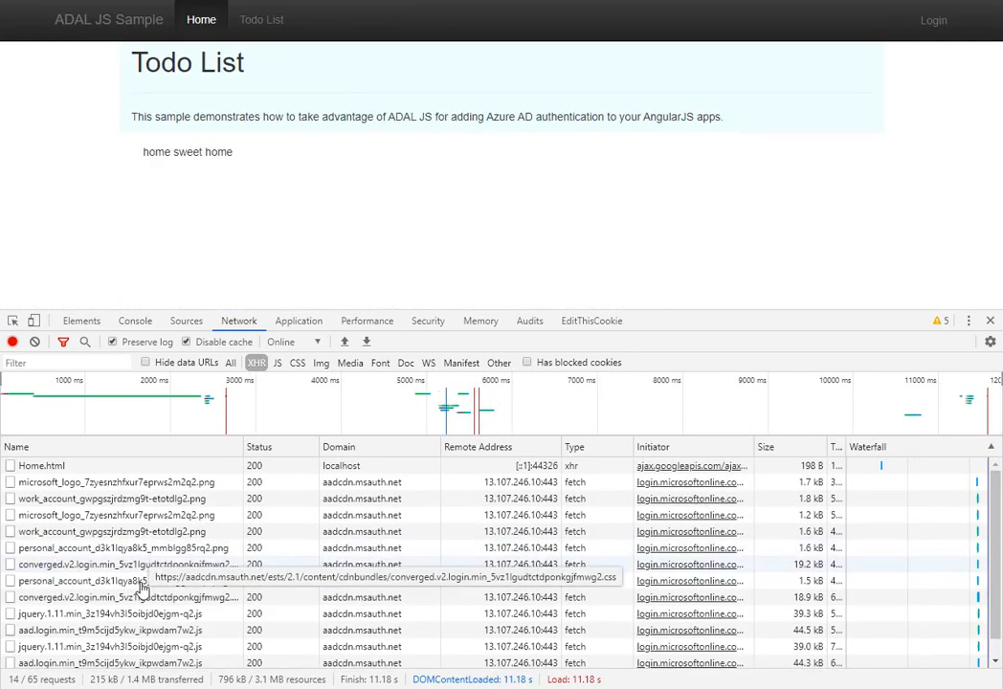
{"action": "scroll", "coordinate": [141, 598], "scroll_direction": "down", "scroll_amount": 1}
{"action": "scroll", "coordinate": [105, 650], "scroll_direction": "up", "scroll_amount": 1}
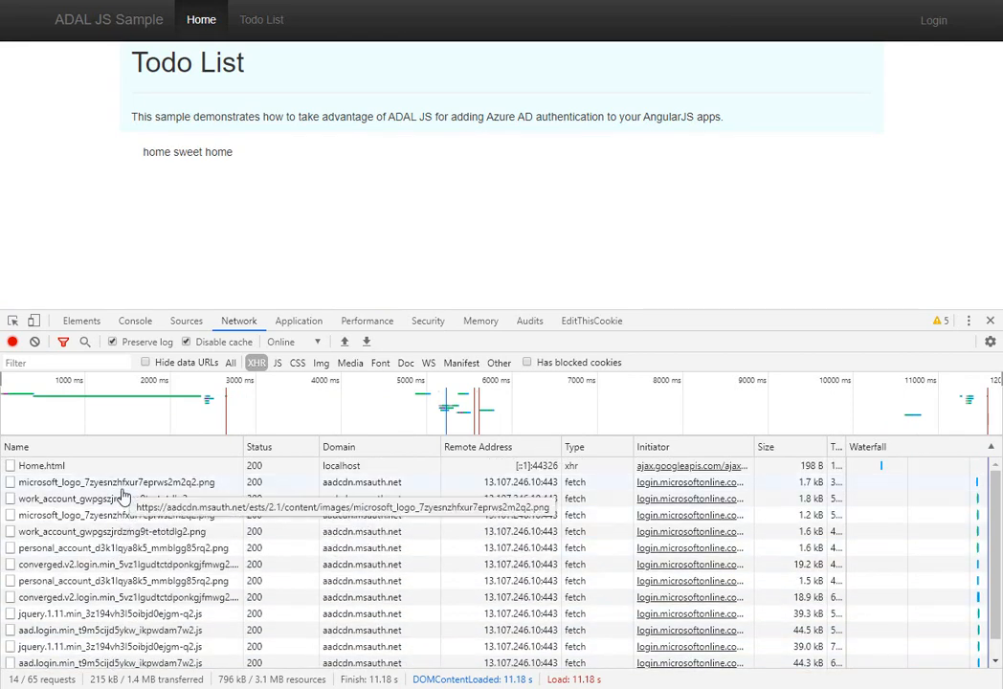
{"action": "scroll", "coordinate": [421, 536], "scroll_direction": "down", "scroll_amount": 1}
{"action": "scroll", "coordinate": [418, 543], "scroll_direction": "up", "scroll_amount": 1}
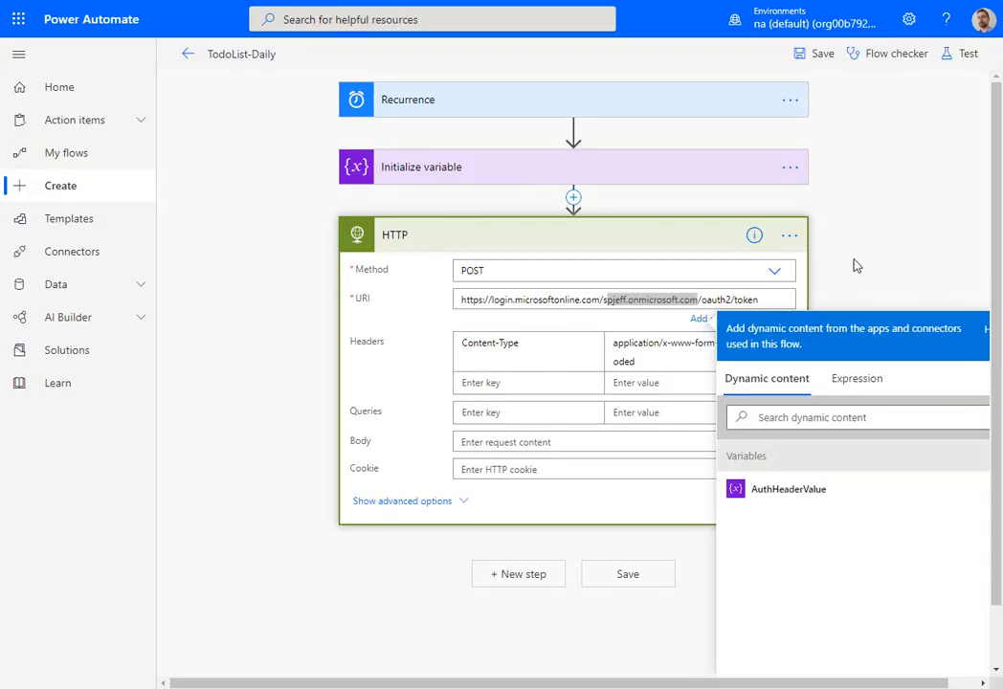
- Back in Power Automate, paste the client_credentials request template with APP_ID_HERE and APP_SECRET_HERE placeholders into the HTTP action's body
{"action": "left_click", "coordinate": [890, 270]}
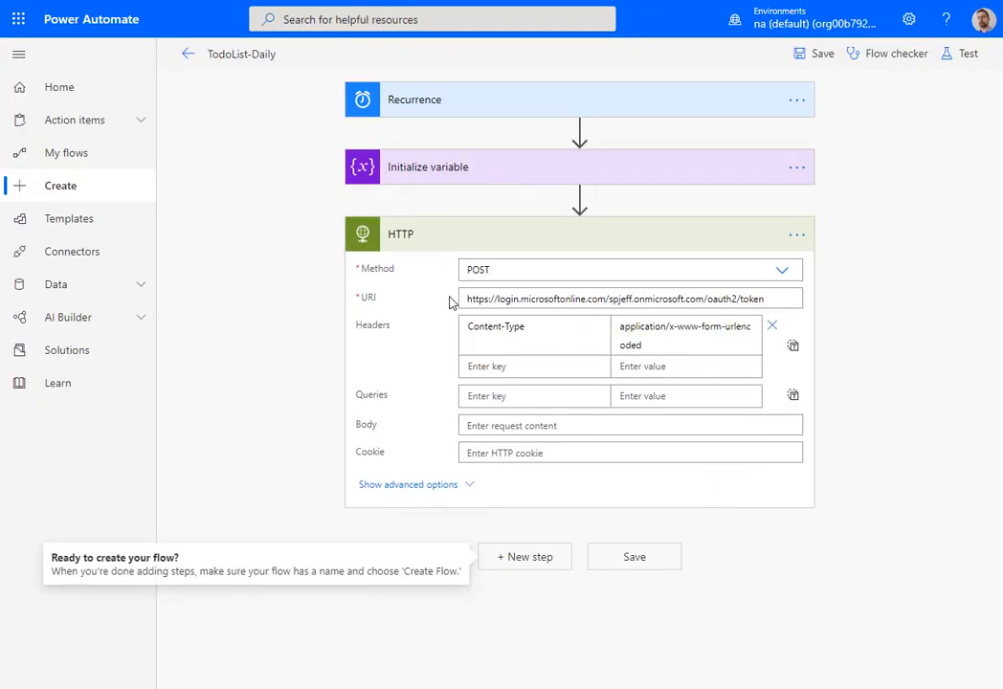
{"action": "left_click", "coordinate": [754, 298]}
{"action": "left_click_drag", "start_coordinate": [758, 299], "coordinate": [450, 311]}
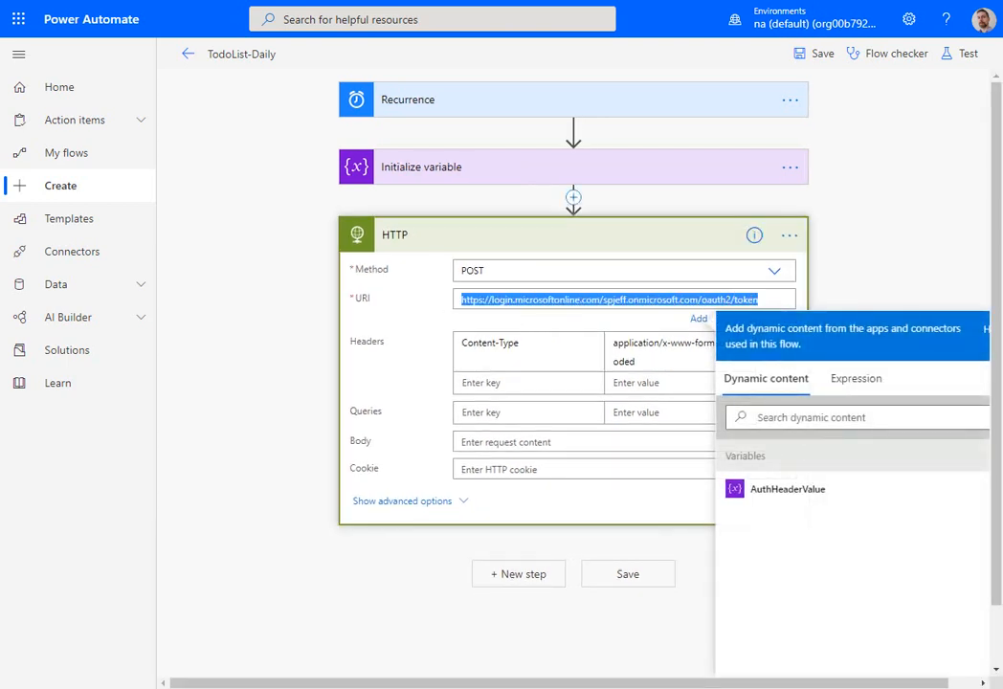
{"action": "left_click", "coordinate": [538, 443]}
{"action": "key", "text": "ctrl+v"}
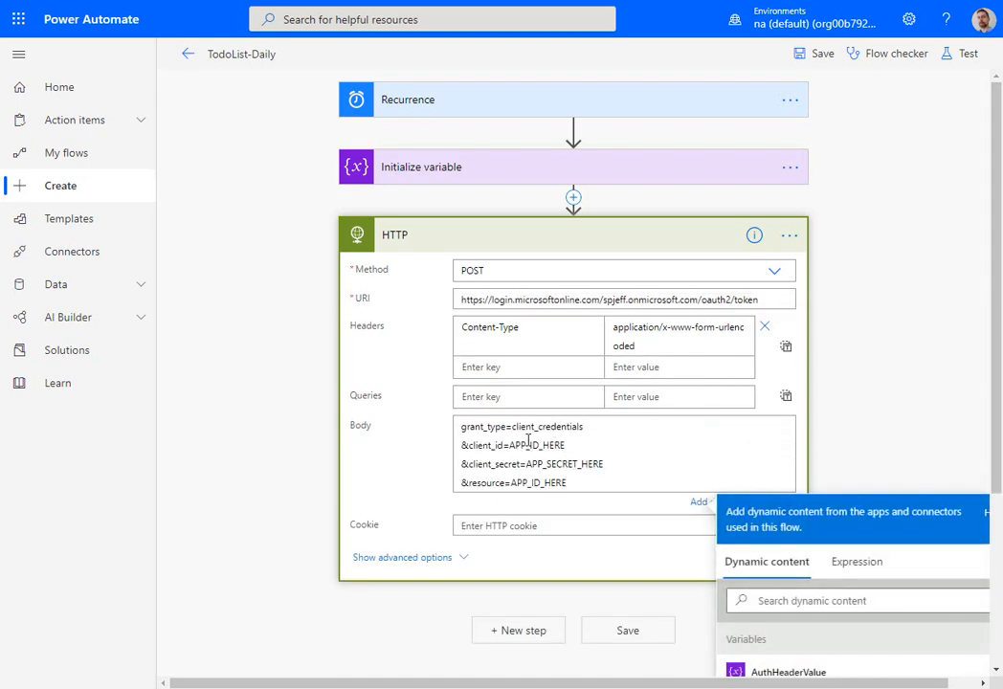
- Copy the application (client) ID of SinglePageApp-DotNet from Azure App registrations and replace both APP_ID_HERE placeholders in the HTTP body with it
{"action": "double_click", "coordinate": [517, 444]}
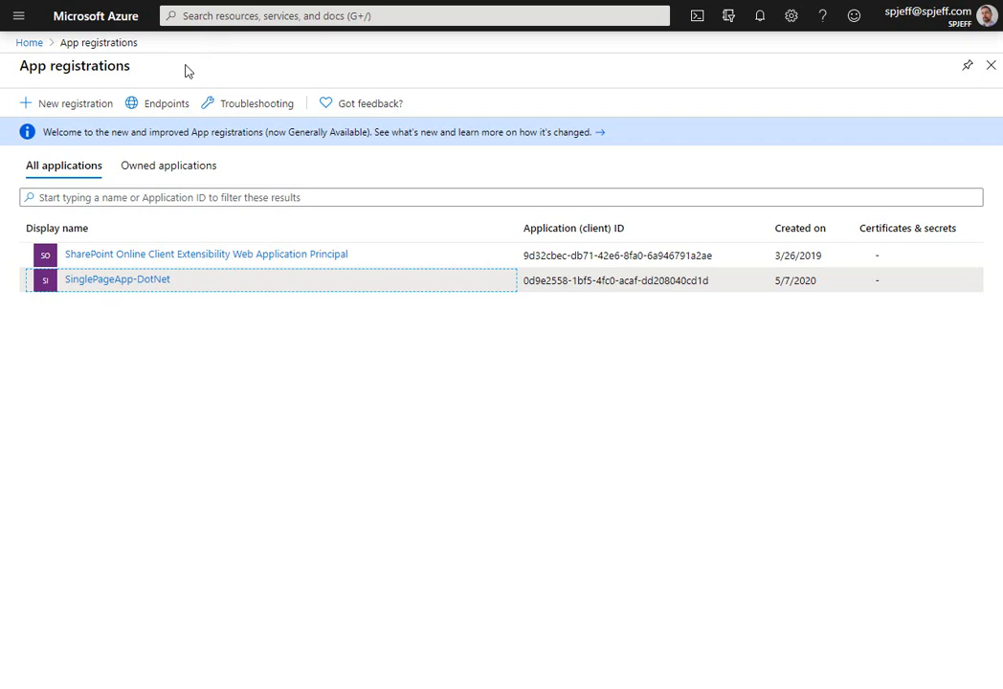
{"action": "left_click", "coordinate": [128, 281]}
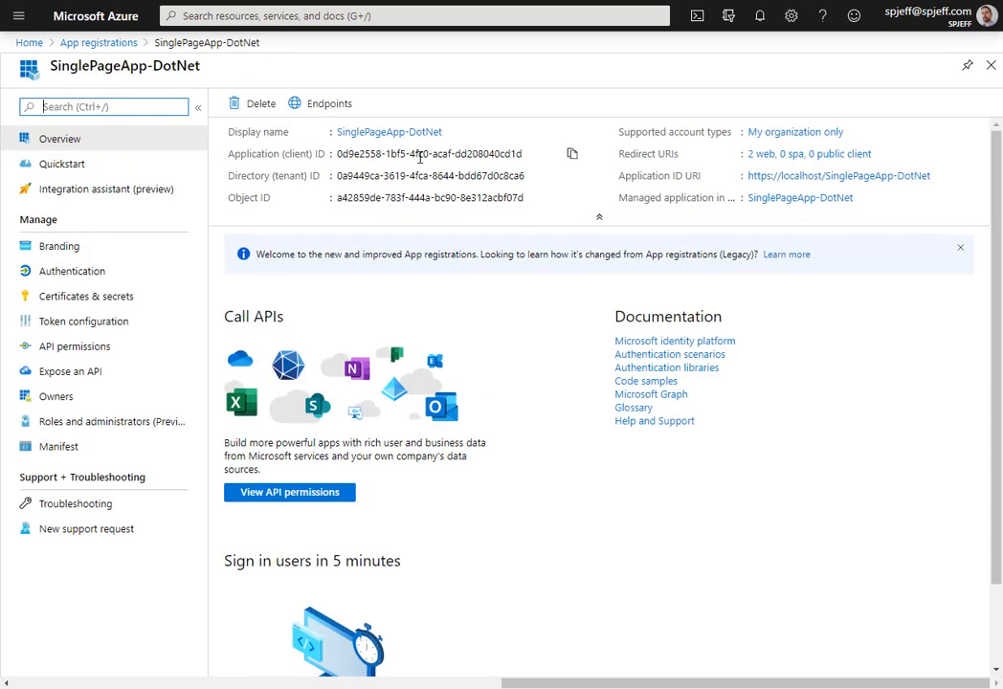
{"action": "left_click", "coordinate": [572, 154]}
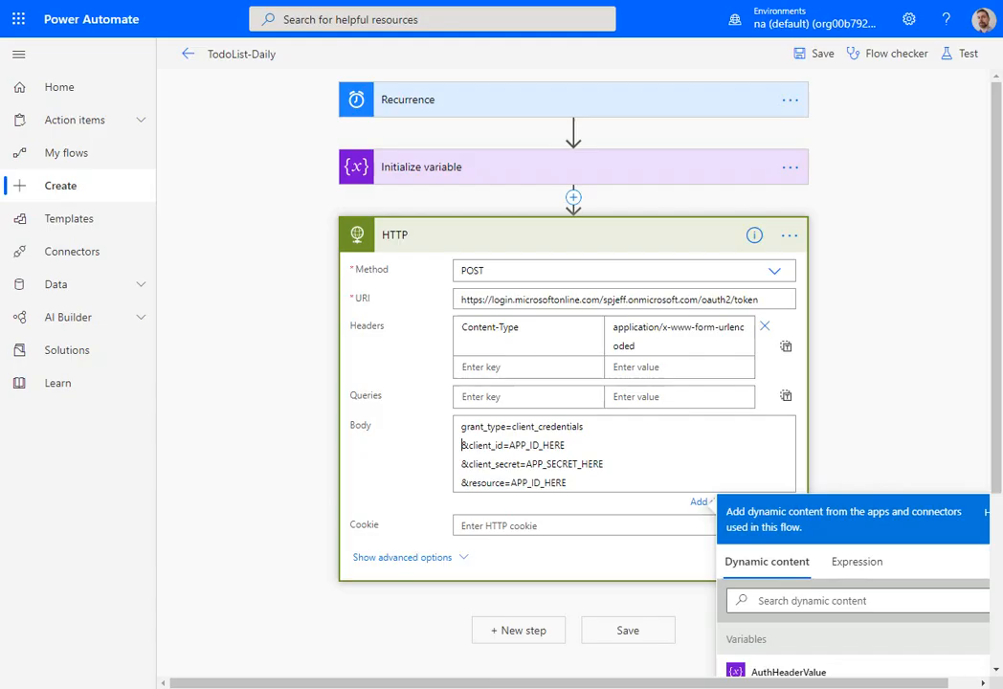
{"action": "left_click_drag", "start_coordinate": [512, 446], "coordinate": [572, 446]}
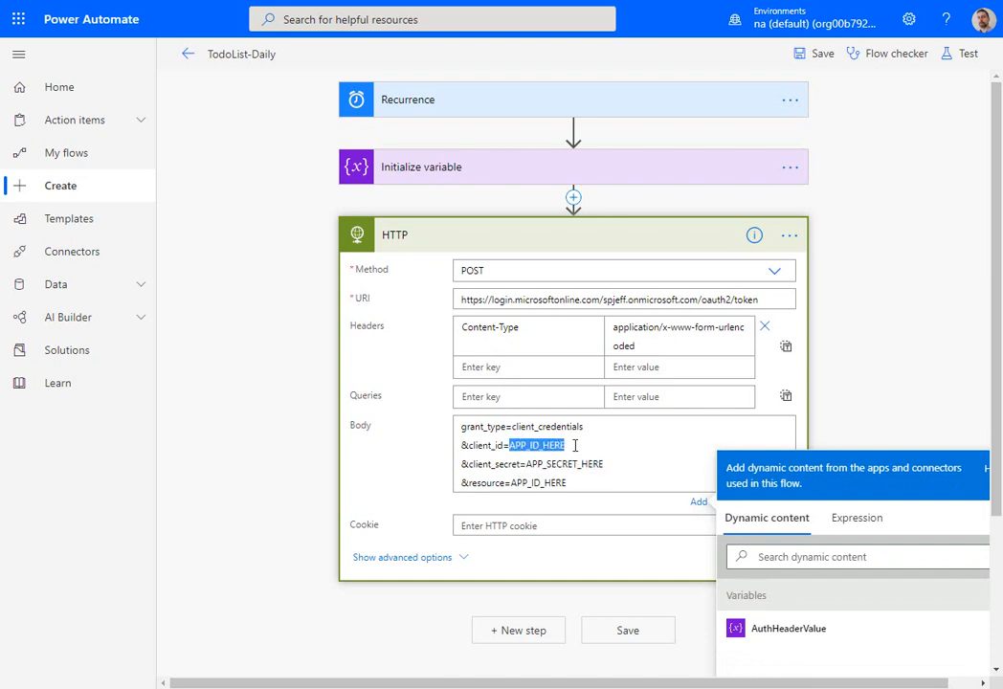
{"action": "key", "text": "ctrl+v"}
{"action": "left_click_drag", "start_coordinate": [512, 483], "coordinate": [567, 483]}
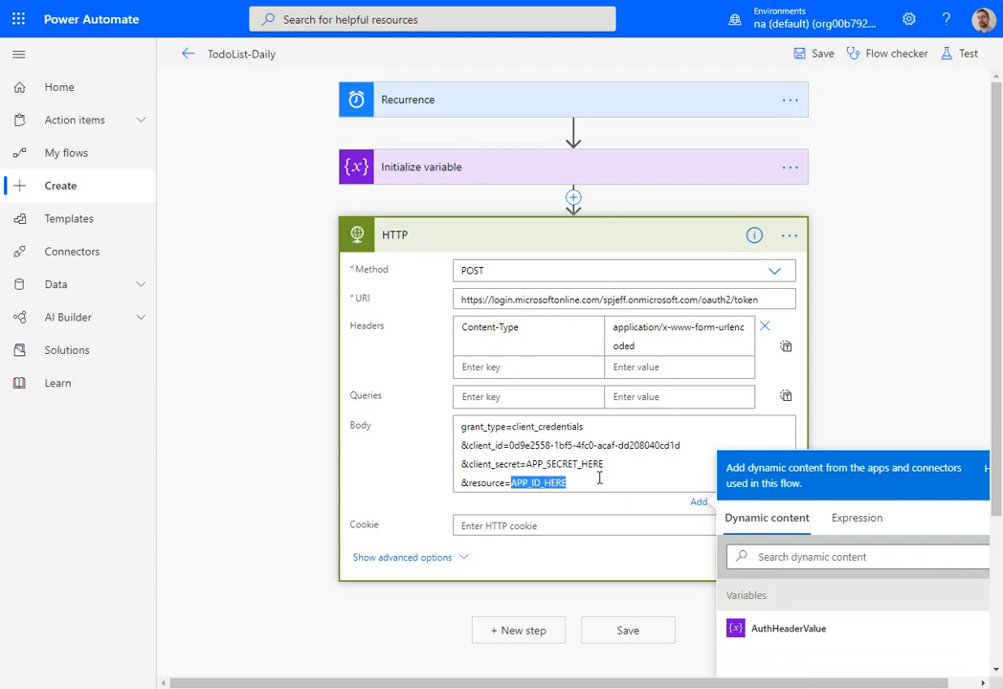
{"action": "key", "text": "ctrl+v"}
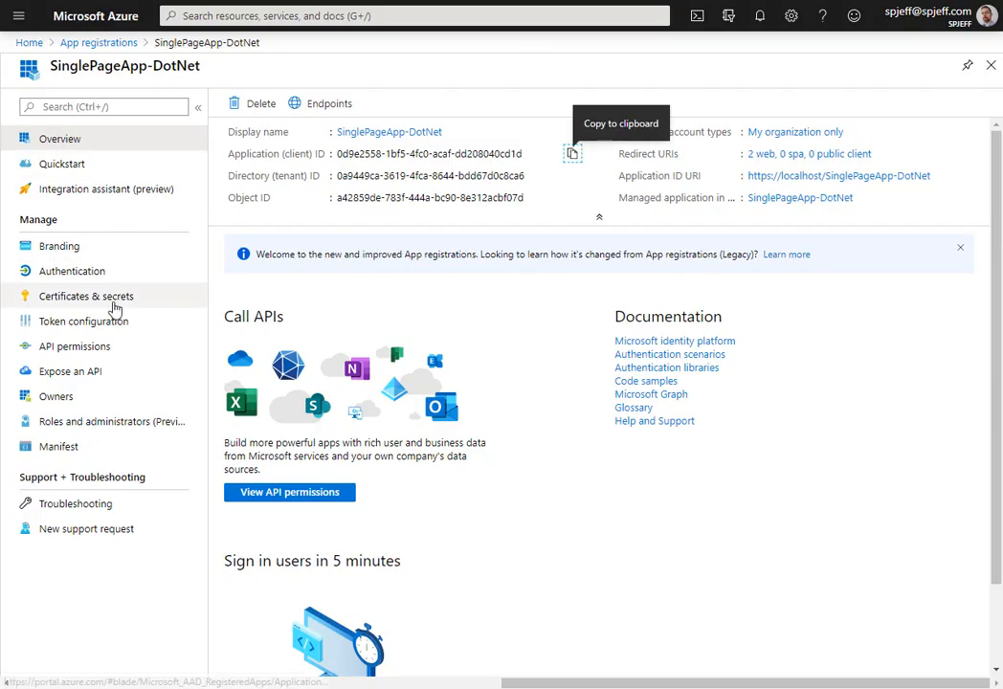
- In the Azure portal, add a client secret described as Secret to the SinglePageApp-DotNet registration
{"action": "left_click", "coordinate": [84, 300]}
{"action": "left_click", "coordinate": [308, 386]}
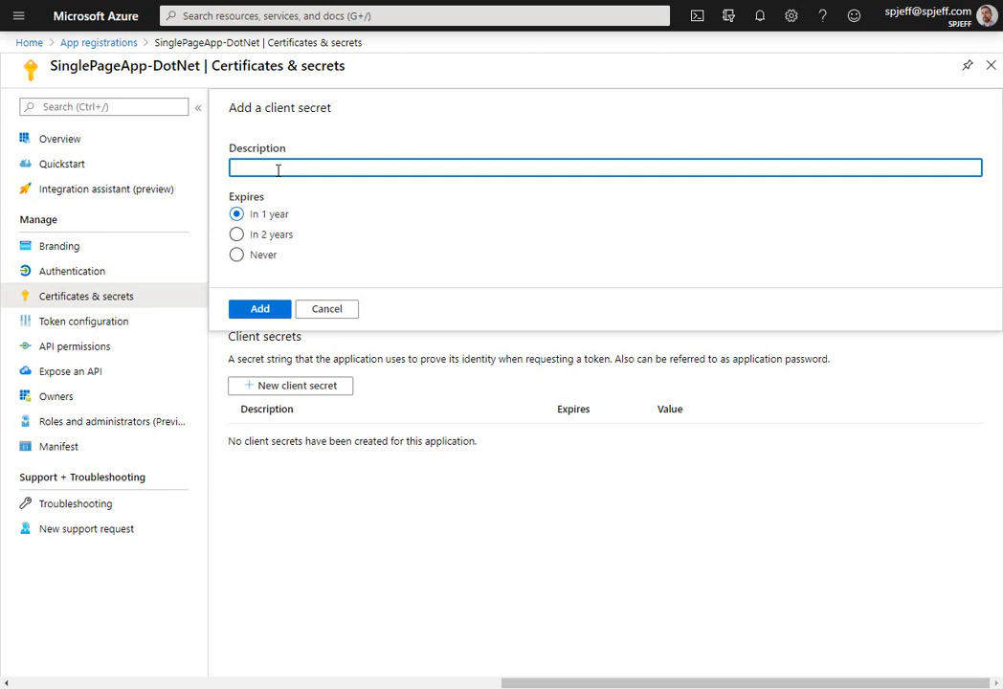
{"action": "type", "text": "Secret"}
{"action": "left_click", "coordinate": [271, 310]}
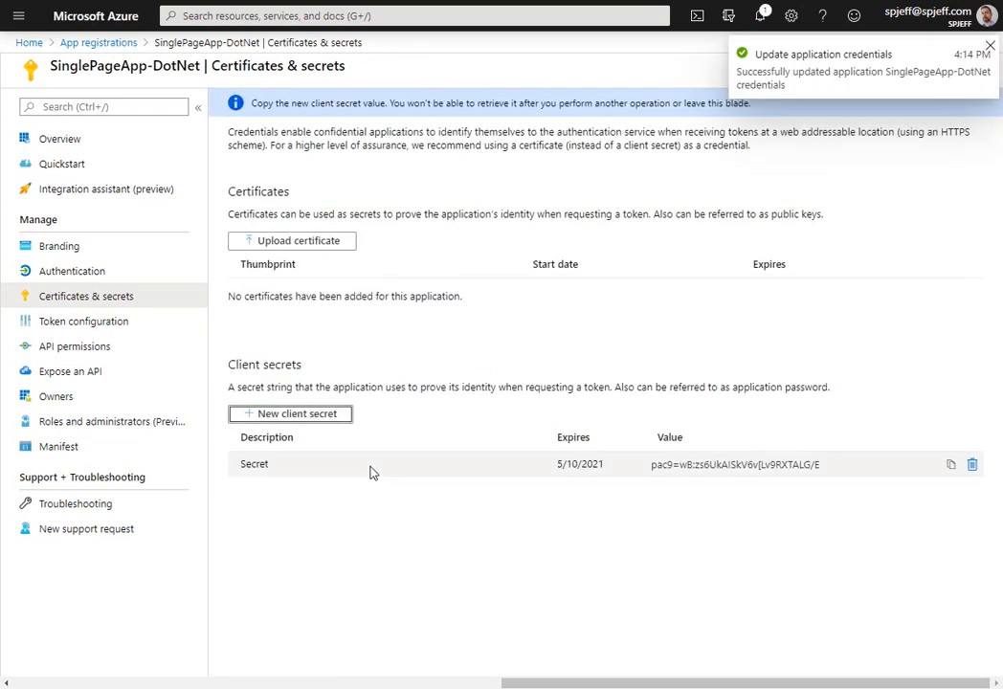
- Copy the new client secret value and paste it over APP_SECRET_HERE in the Power Automate HTTP body
{"action": "left_click_drag", "start_coordinate": [834, 466], "coordinate": [649, 466]}
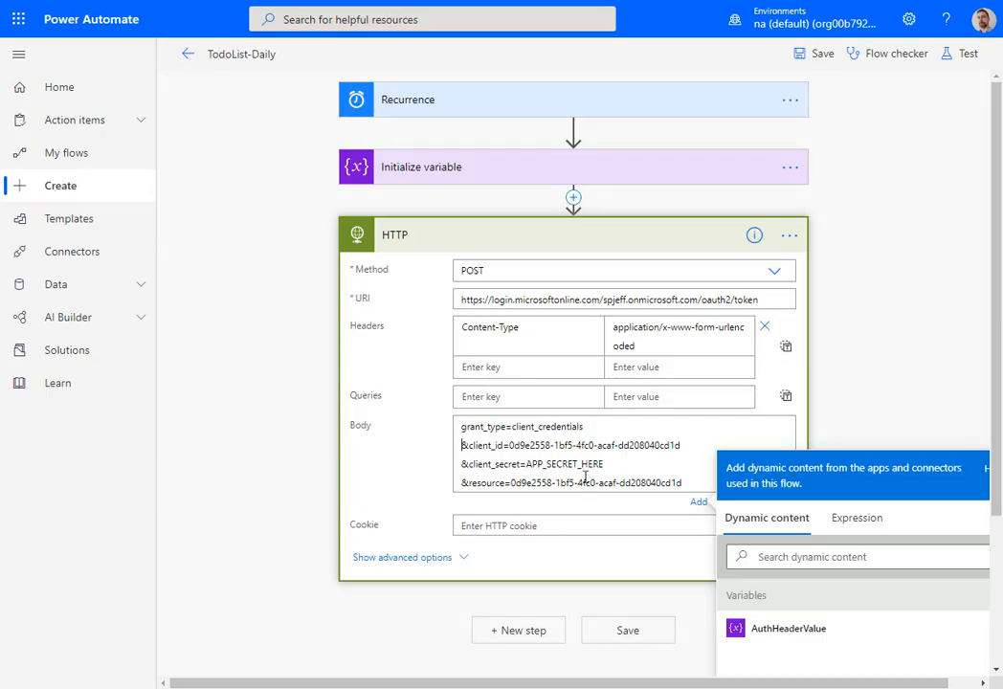
{"action": "double_click", "coordinate": [613, 465]}
{"action": "key", "text": "ctrl+v"}
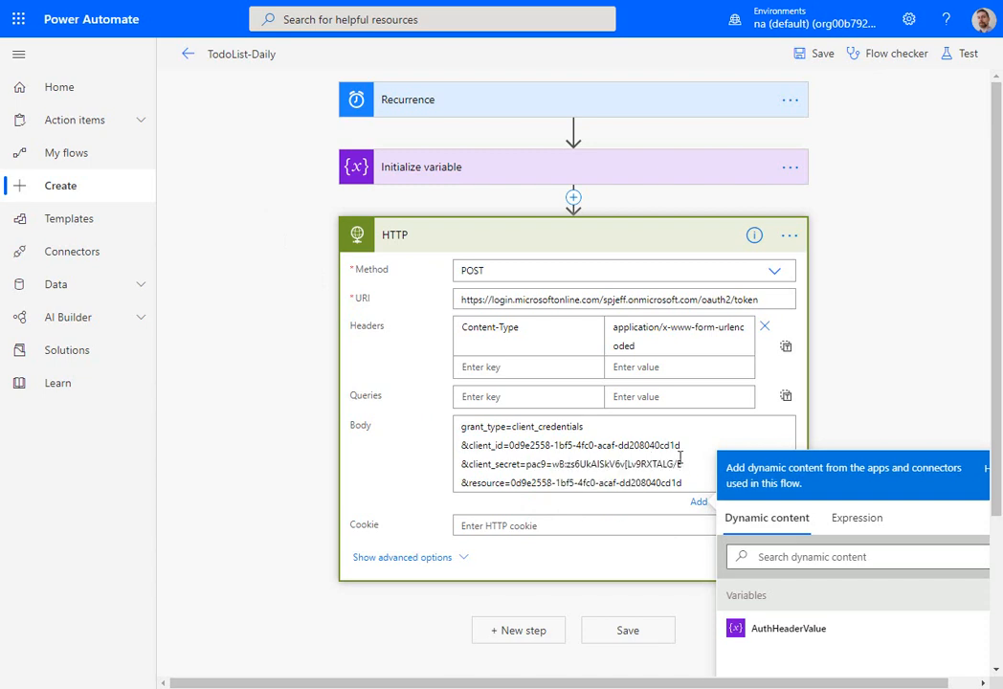
- Remove the line breaks in the HTTP action's body so the parameters form one continuous string, and save the flow
{"action": "key", "text": "Delete"}
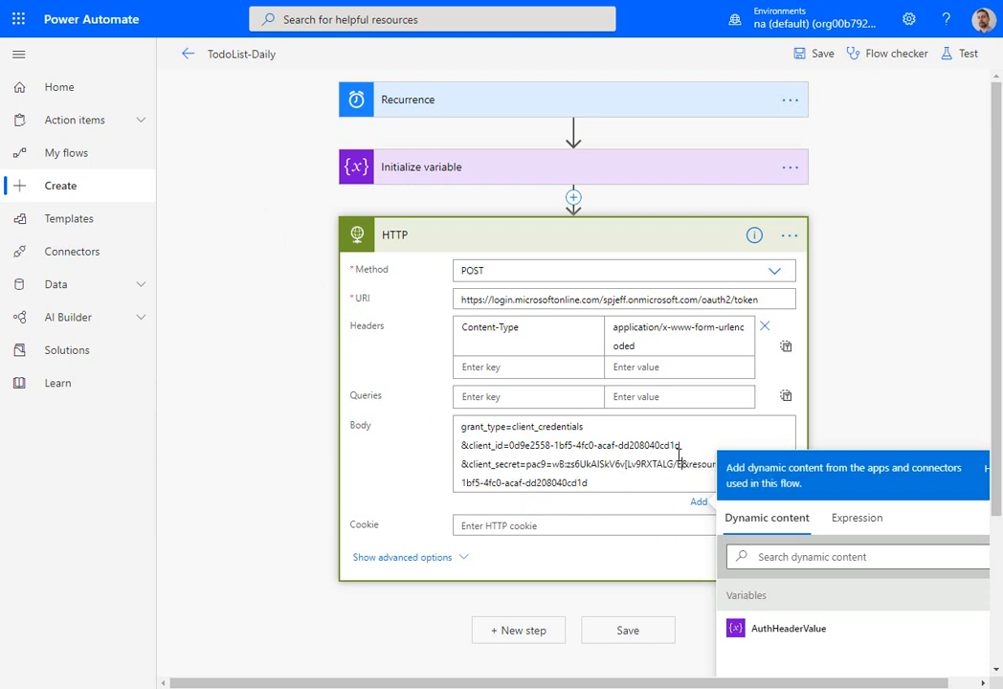
{"action": "key", "text": "BackSpace"}
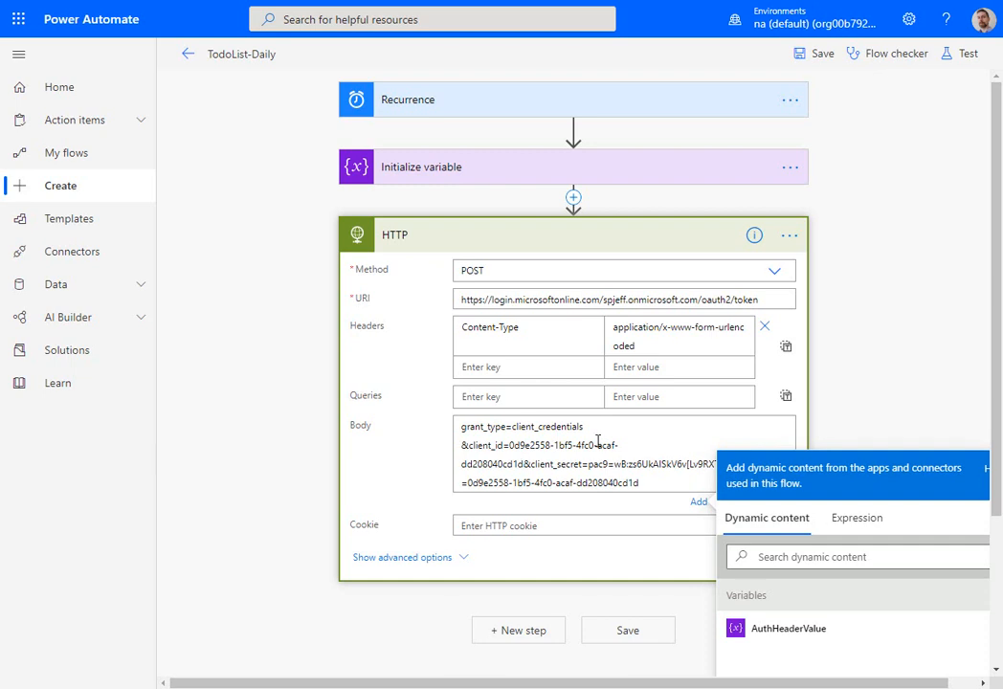
{"action": "key", "text": "BackSpace"}
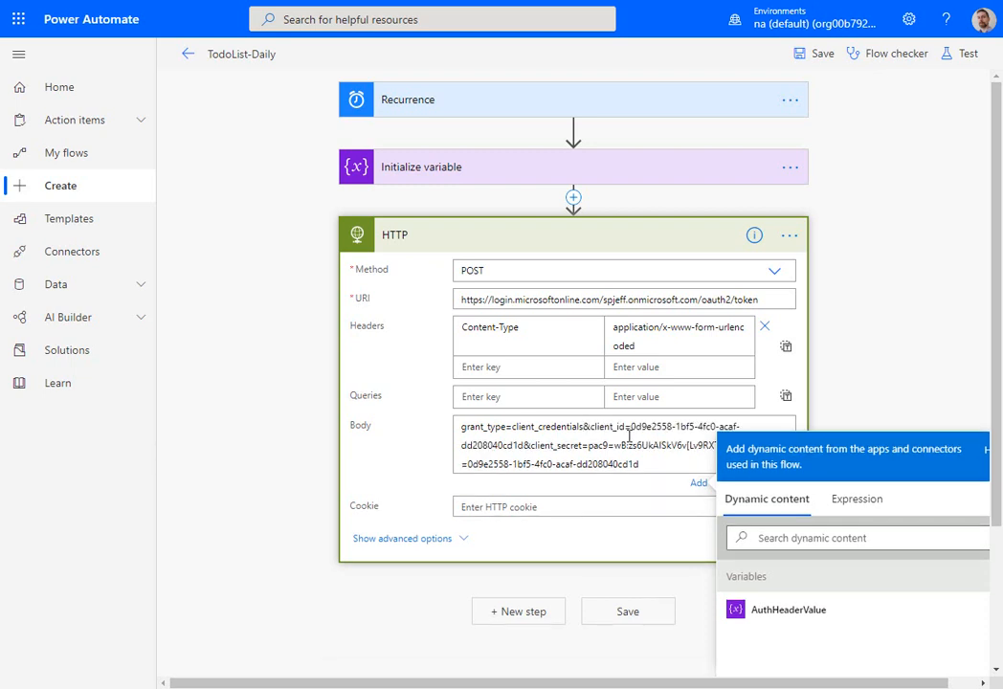
{"action": "left_click", "coordinate": [817, 56]}
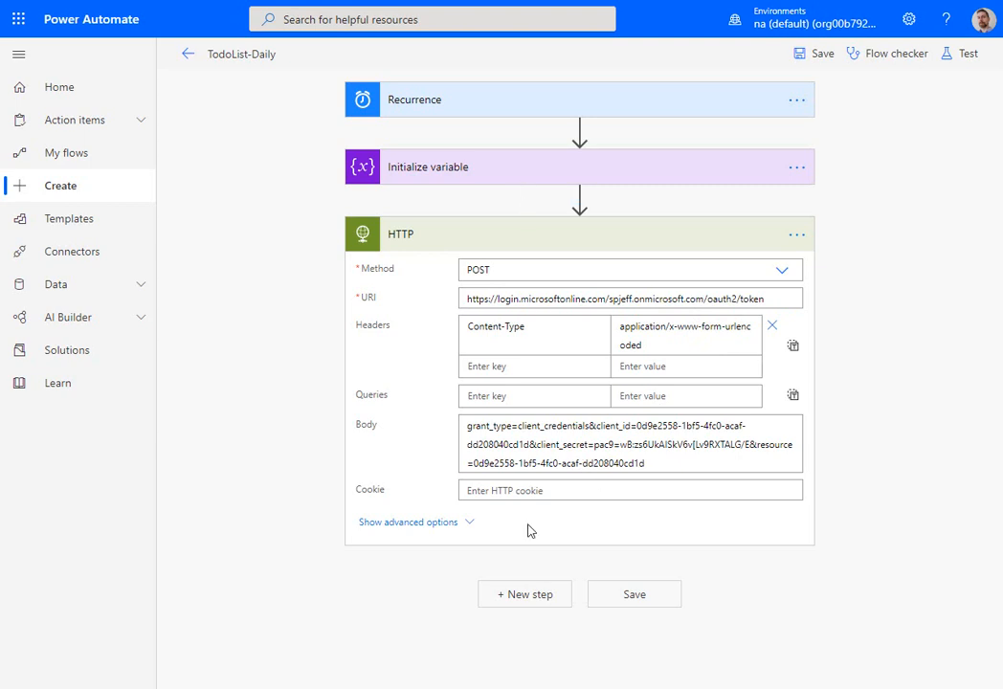
- Add a Parse JSON action after the HTTP action and use the HTTP Body output as its content
{"action": "left_click", "coordinate": [524, 595]}
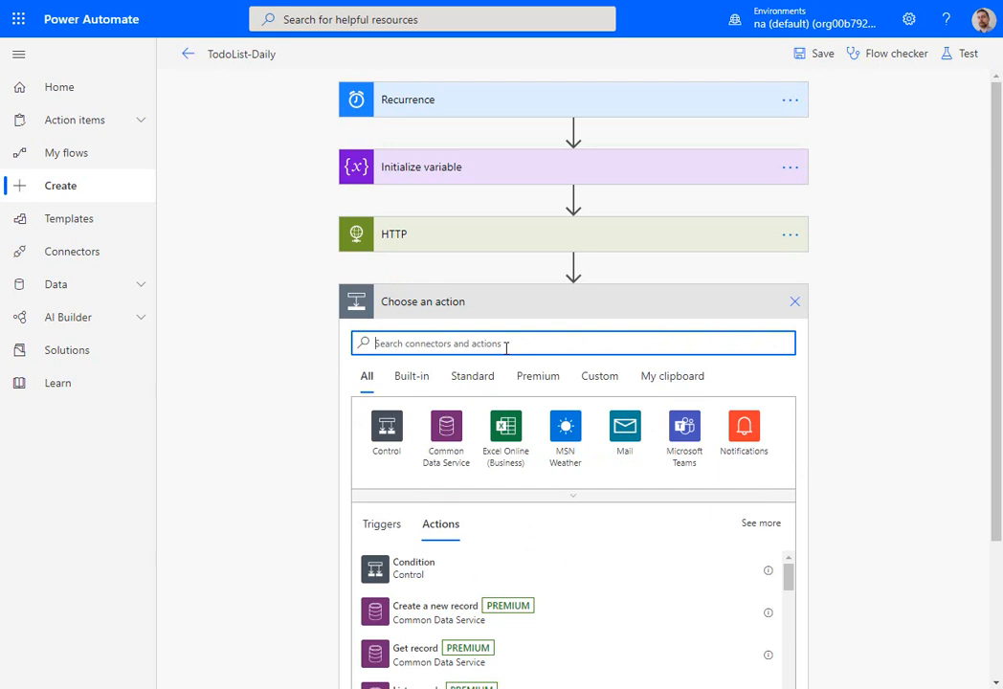
{"action": "type", "text": "parse"}
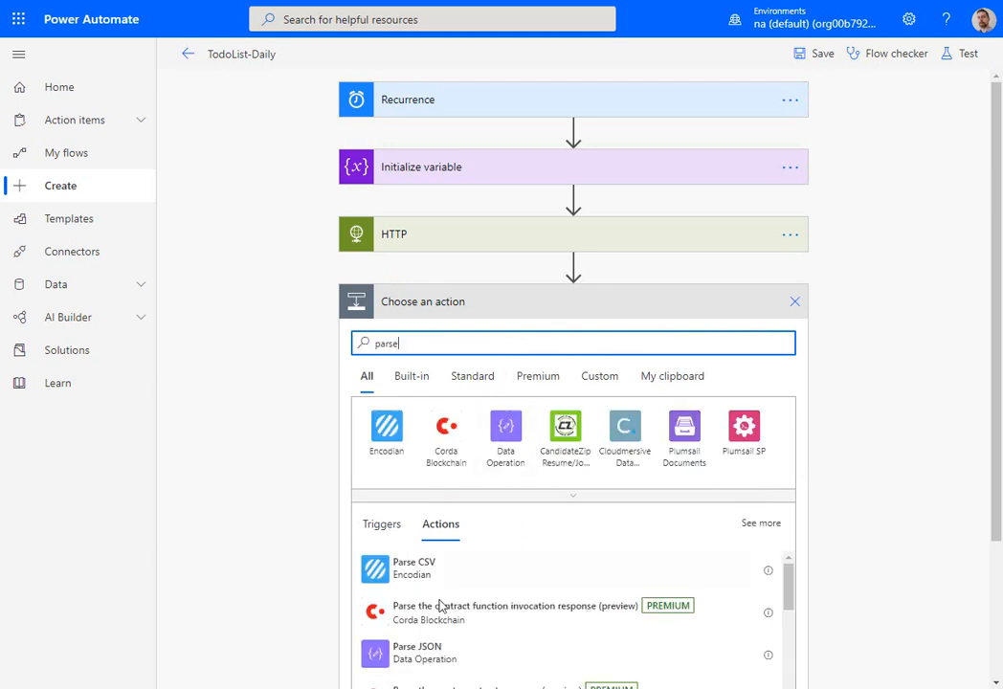
{"action": "left_click", "coordinate": [374, 655]}
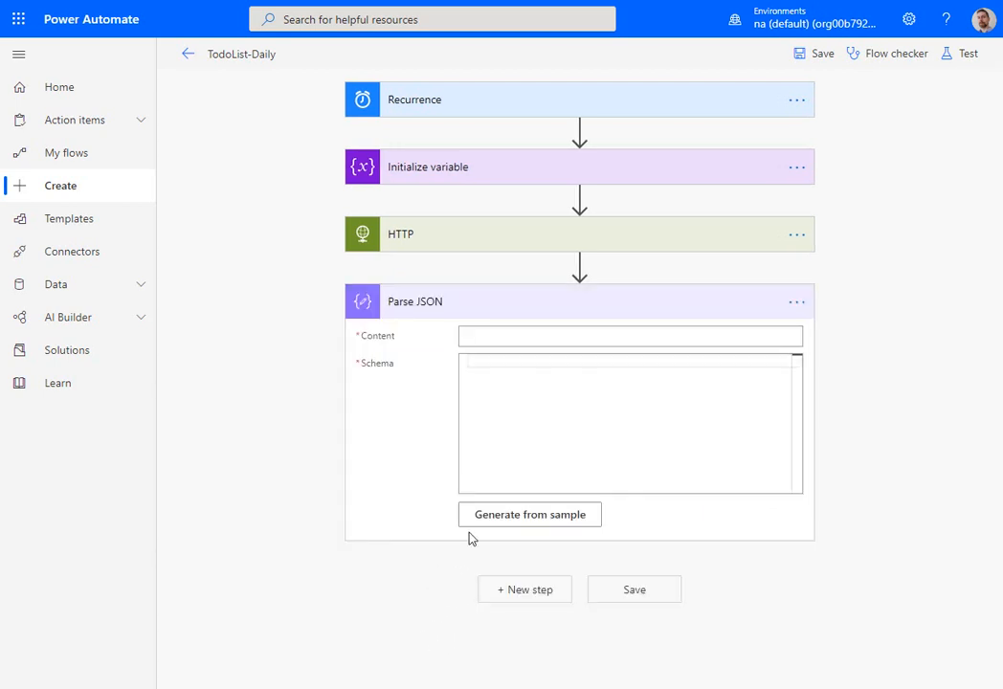
{"action": "left_click", "coordinate": [631, 338]}
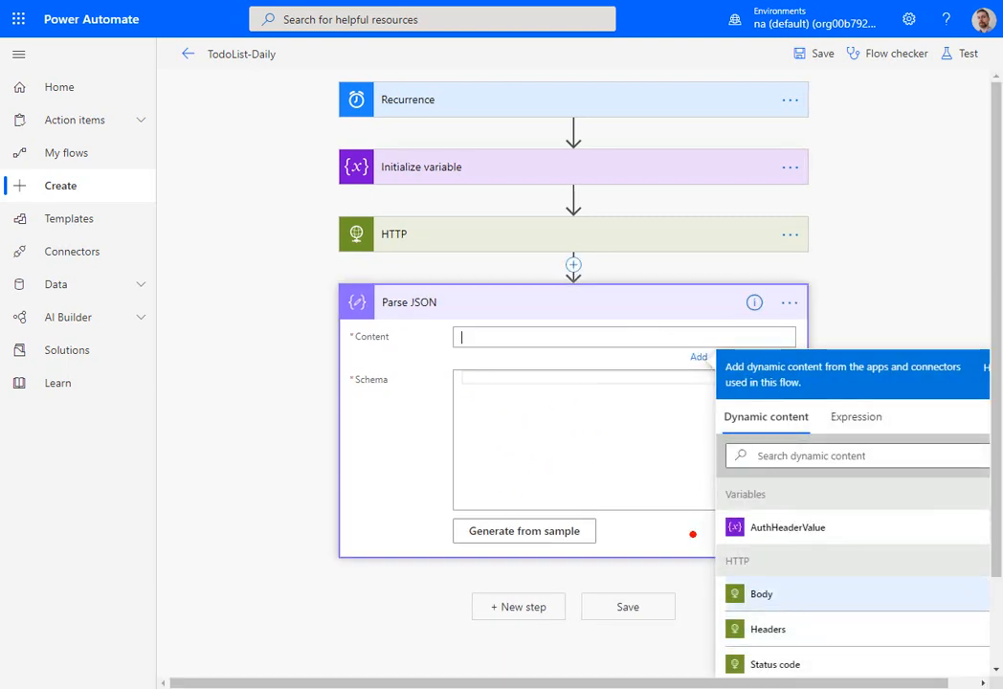
{"action": "left_click_drag", "start_coordinate": [692, 534], "coordinate": [800, 607]}
{"action": "mouse_move", "coordinate": [762, 564]}
{"action": "left_mouse_down"}
{"action": "mouse_move", "coordinate": [756, 220]}
{"action": "mouse_move", "coordinate": [593, 219]}
{"action": "left_mouse_up"}
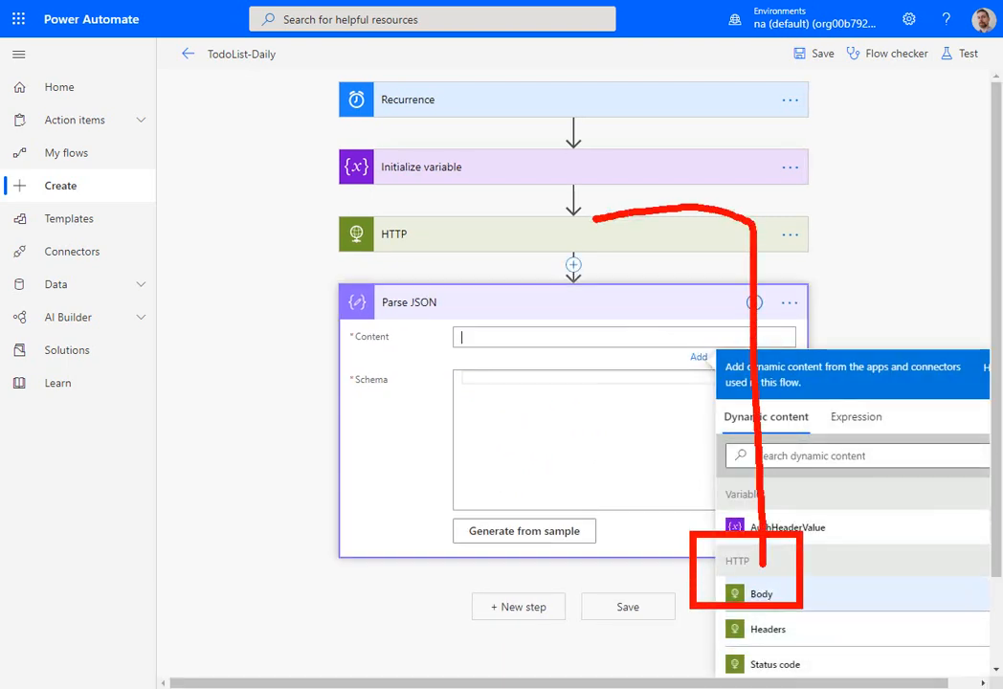
{"action": "key", "text": "Escape"}
{"action": "left_click", "coordinate": [764, 598]}
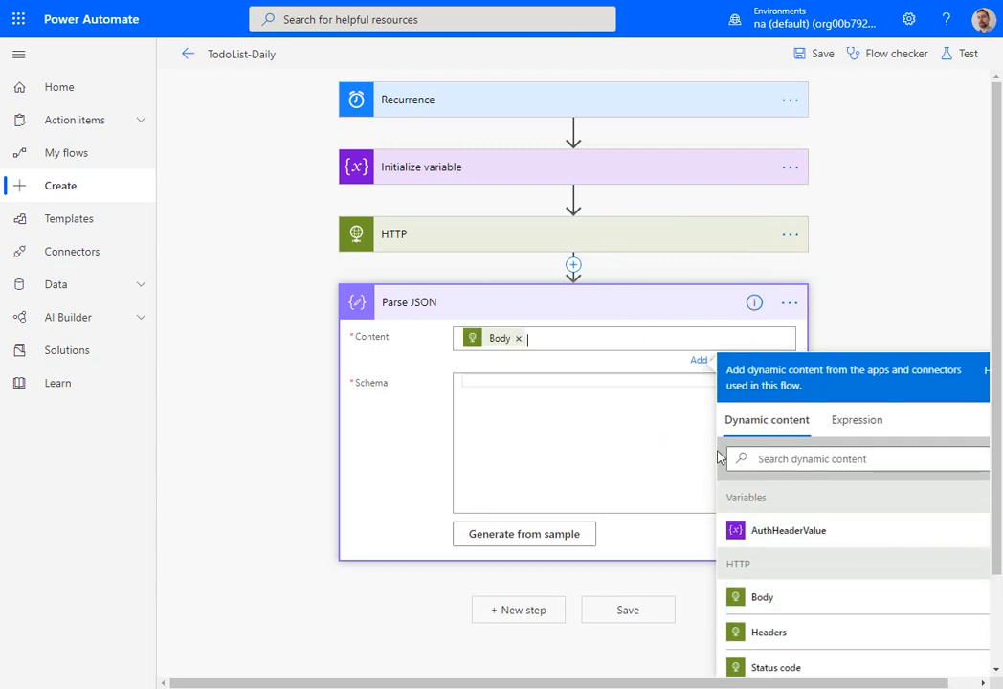
- Paste the token response schema, including resource and access_token strings, into the Parse JSON action and save the flow
{"action": "left_click", "coordinate": [535, 389]}
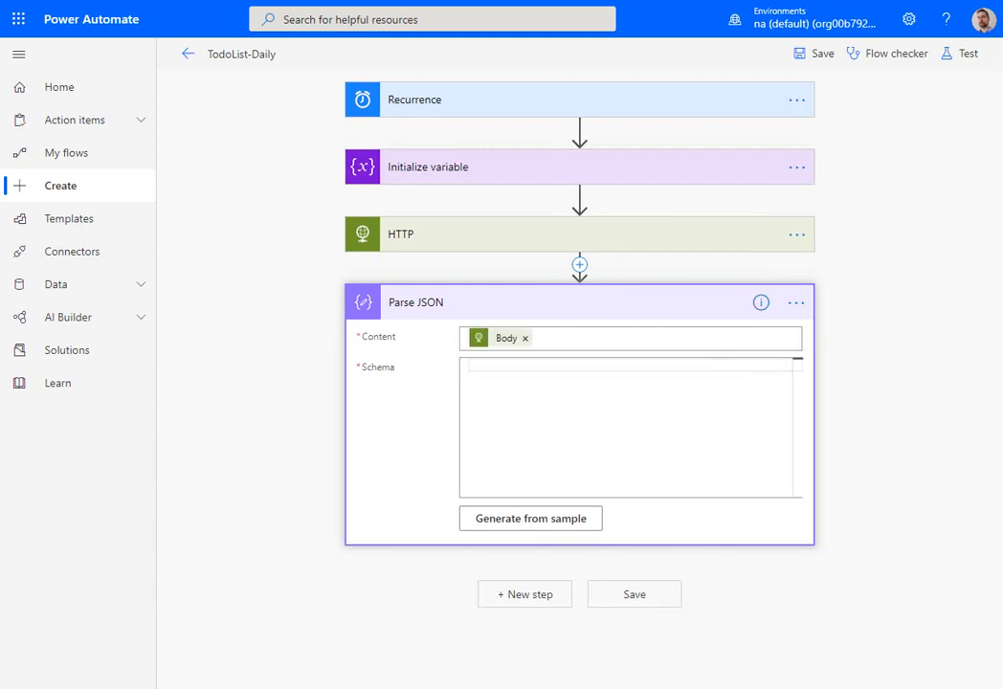
{"action": "key", "text": "ctrl+v"}
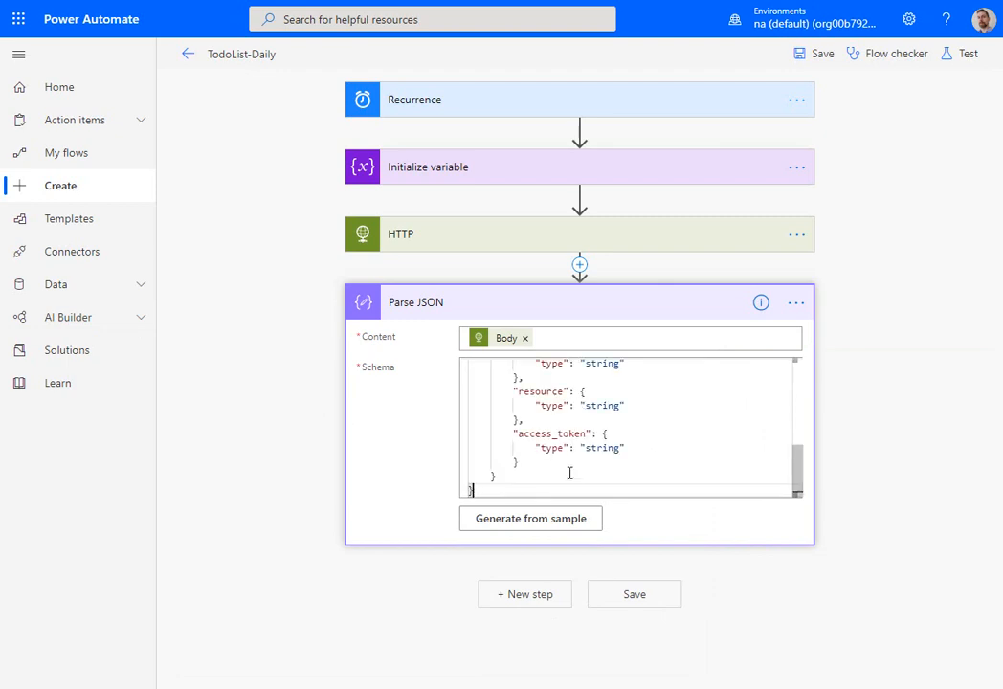
{"action": "left_click", "coordinate": [813, 54]}
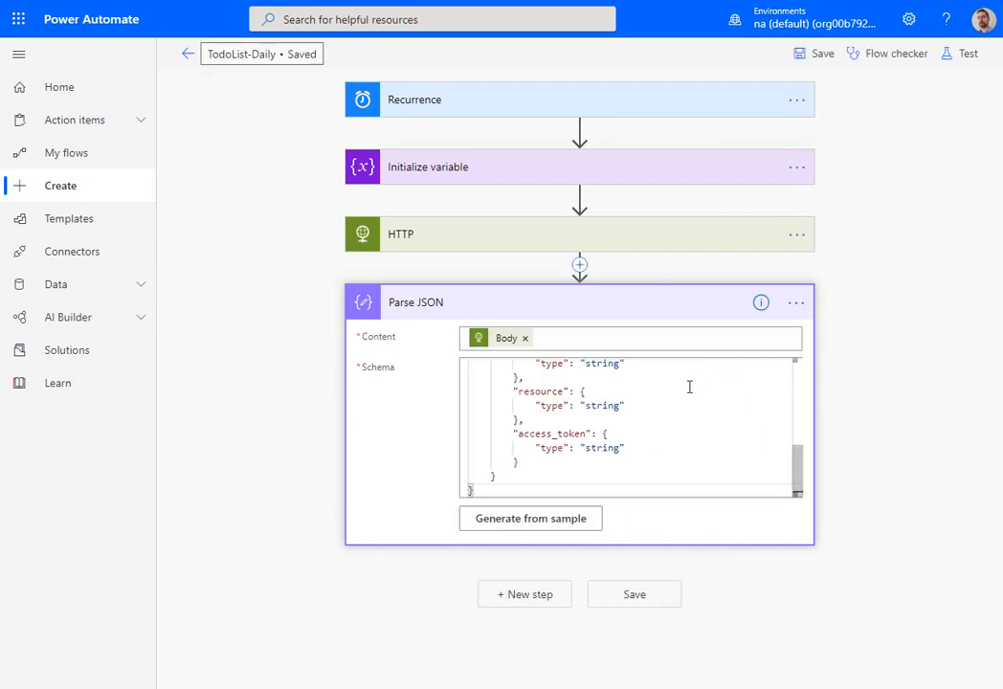
- Add a Set variable action after Parse JSON and choose AuthHeaderValue as the variable name
{"action": "left_click", "coordinate": [540, 595]}
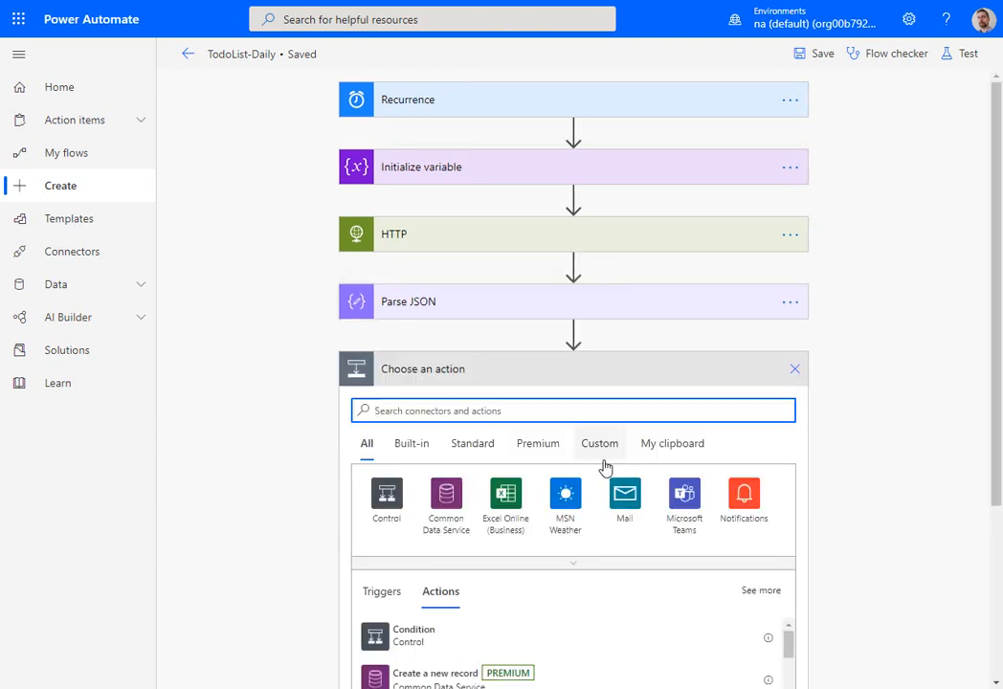
{"action": "scroll", "coordinate": [603, 466], "scroll_direction": "down", "scroll_amount": 2}
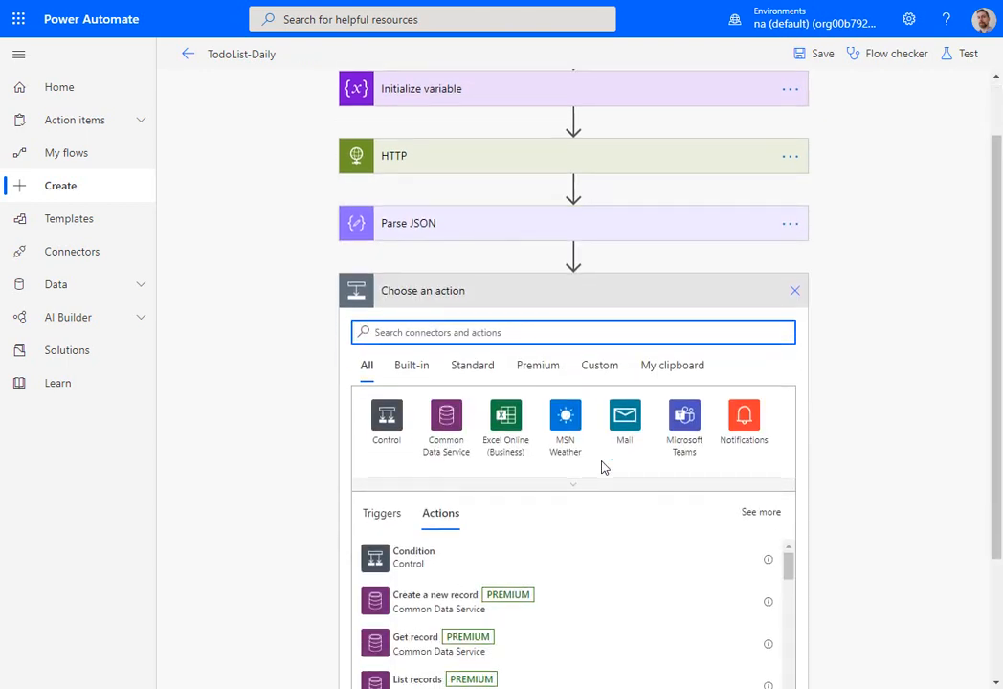
{"action": "type", "text": "set var"}
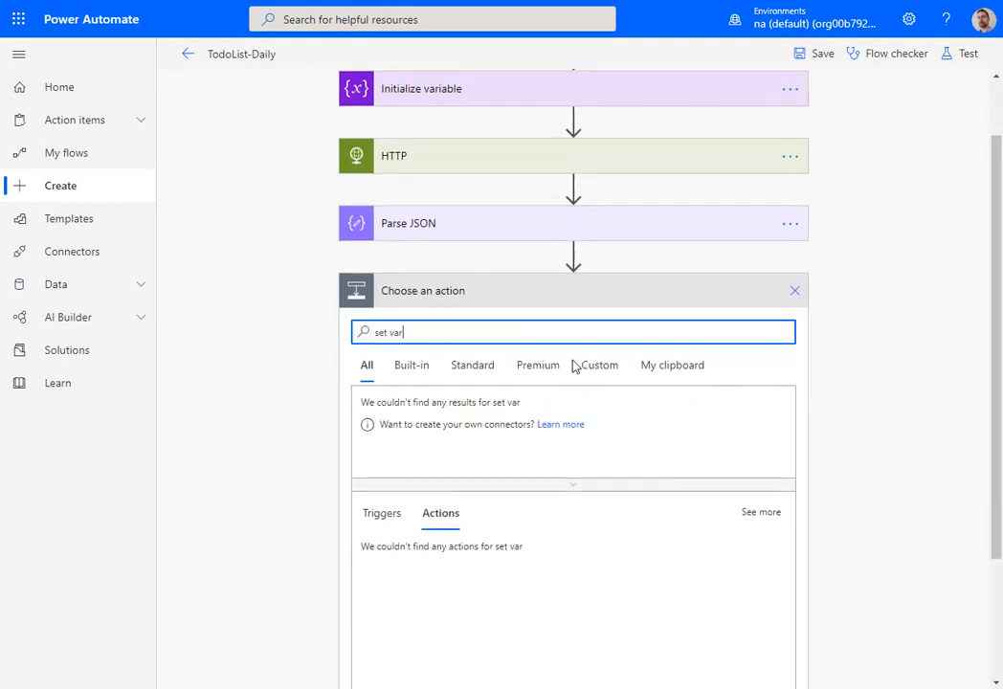
{"action": "left_click", "coordinate": [374, 678]}
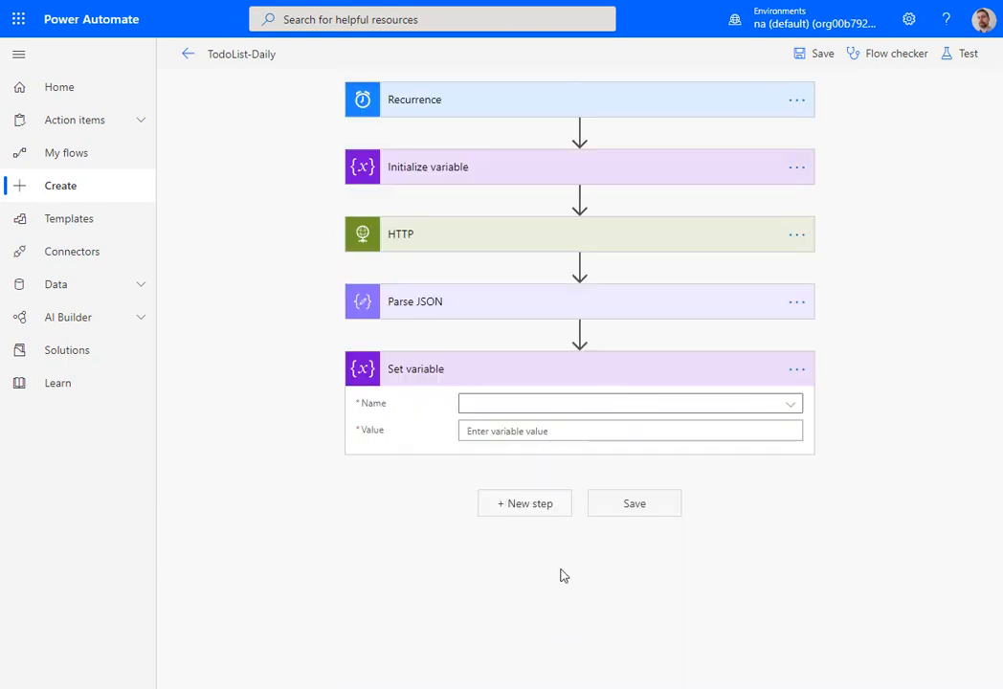
{"action": "left_click", "coordinate": [593, 411]}
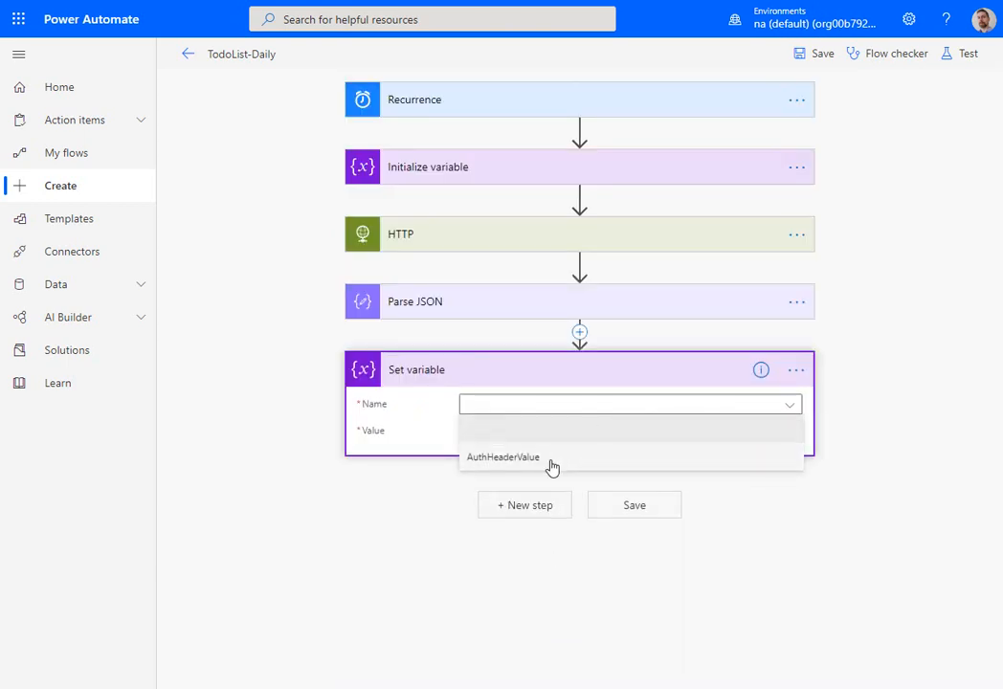
{"action": "left_click", "coordinate": [552, 460]}
- Set the AuthHeaderValue variable's value to the access_token output of Parse JSON and save the flow
{"action": "left_click", "coordinate": [575, 427]}
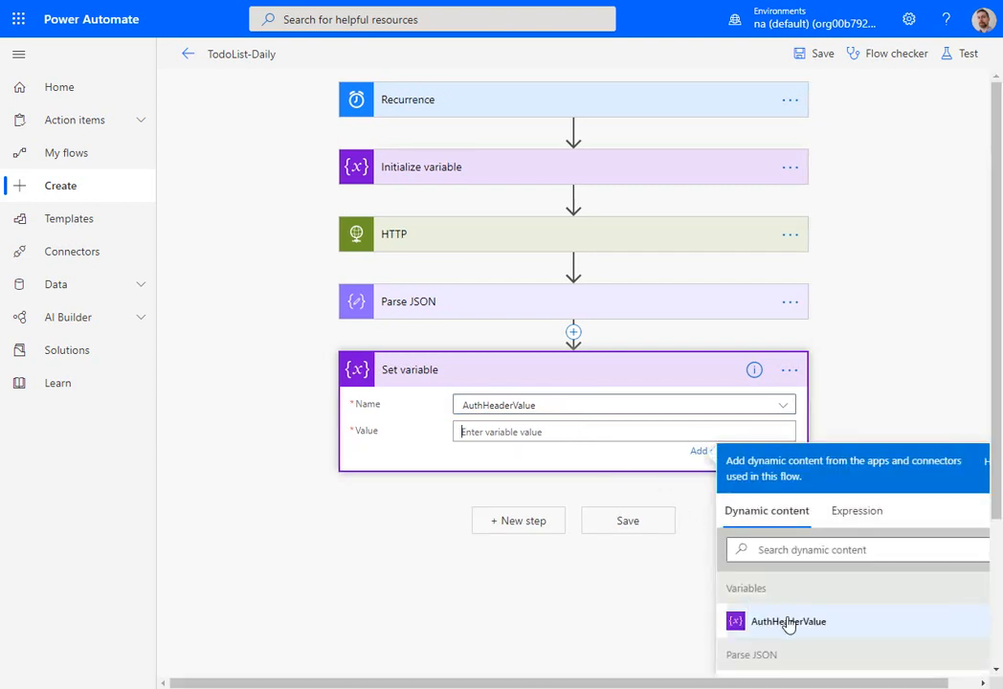
{"action": "scroll", "coordinate": [788, 618], "scroll_direction": "down", "scroll_amount": 3}
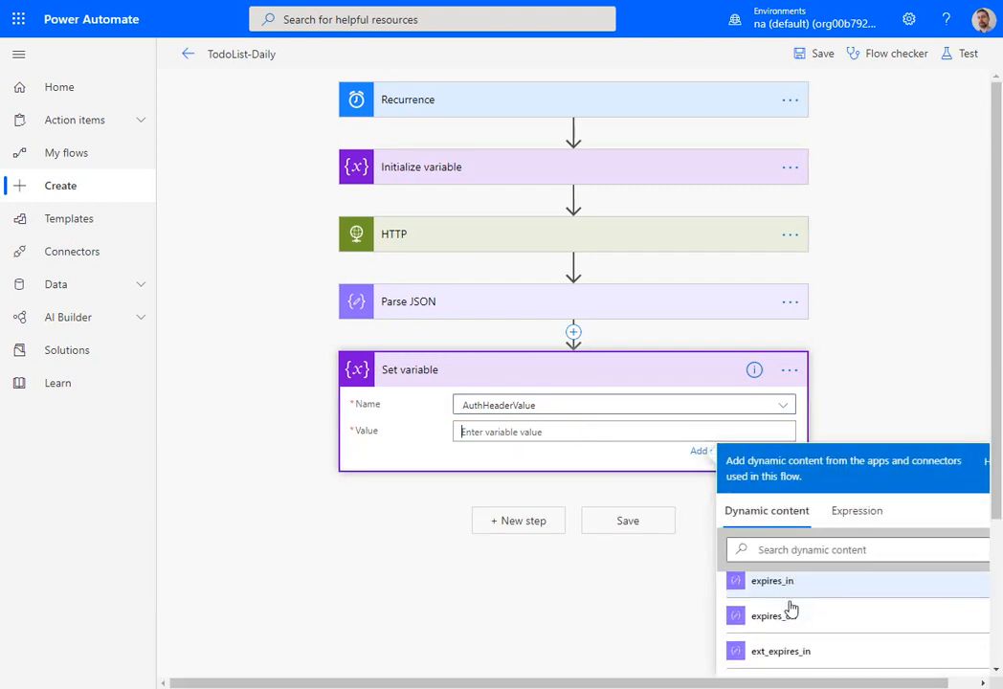
{"action": "scroll", "coordinate": [794, 613], "scroll_direction": "up", "scroll_amount": 2}
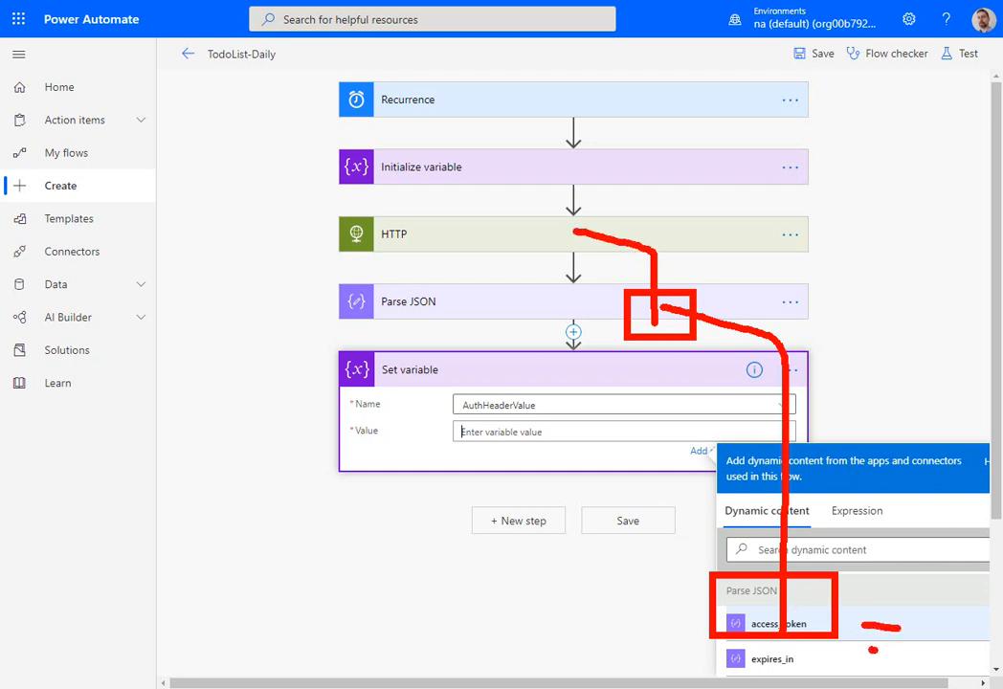
{"action": "left_click", "coordinate": [789, 630]}
{"action": "left_click", "coordinate": [634, 524]}
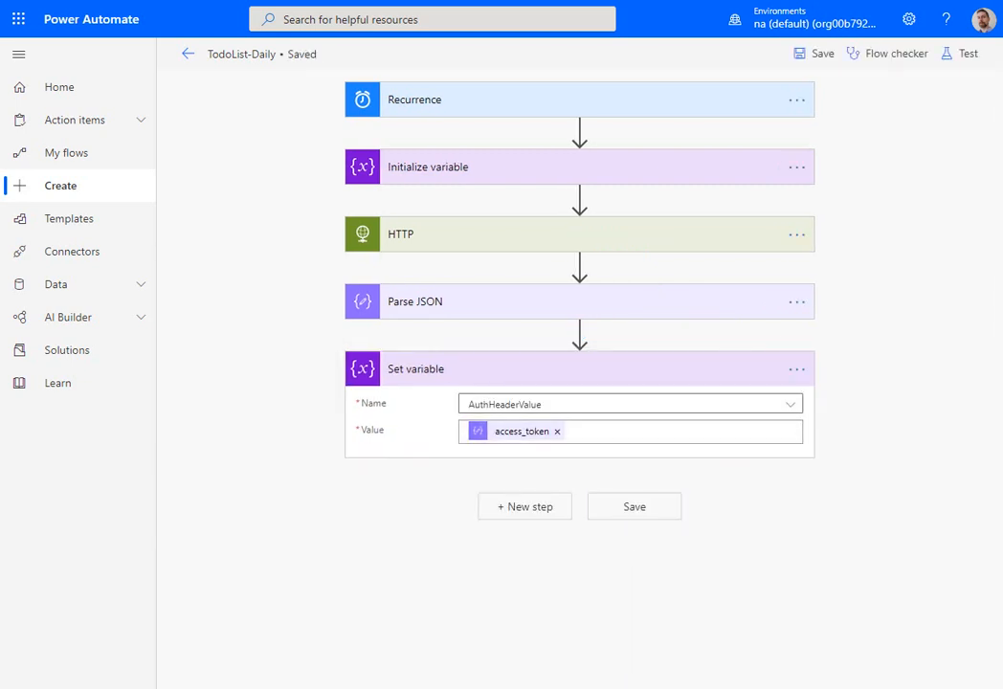
- Add a second HTTP action after the Set variable action
{"action": "left_click", "coordinate": [513, 506]}
{"action": "left_click", "coordinate": [543, 484]}
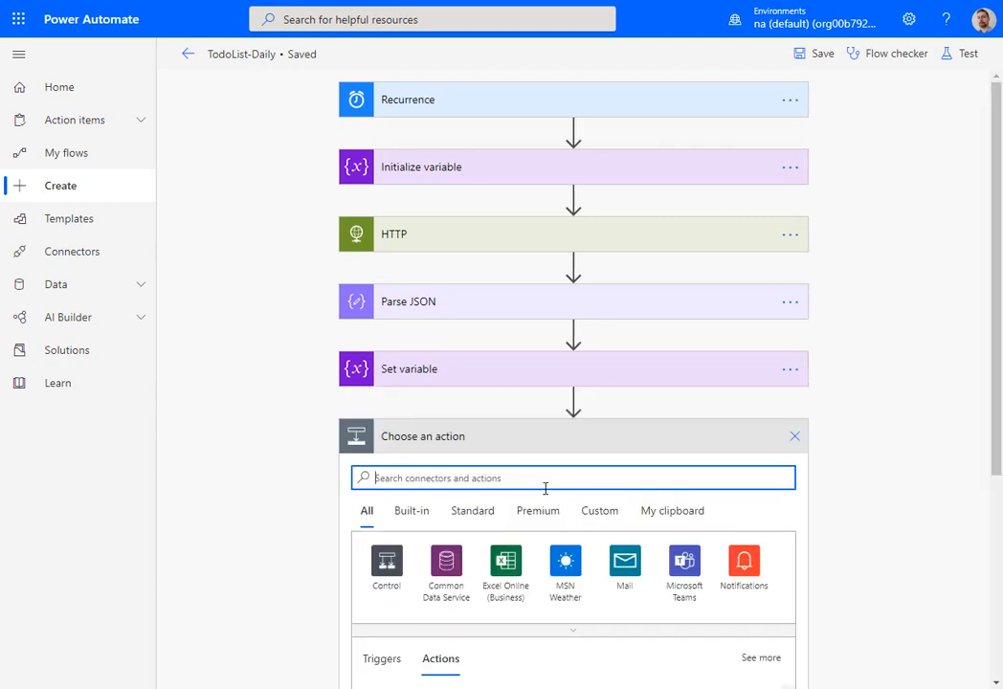
{"action": "type", "text": "http"}
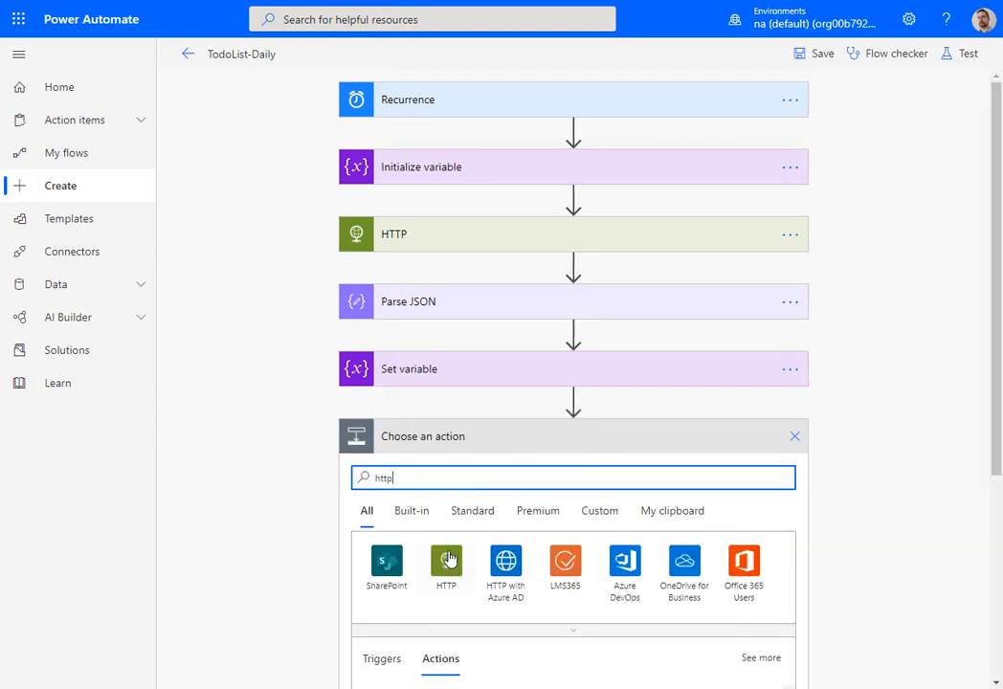
{"action": "left_click", "coordinate": [445, 560]}
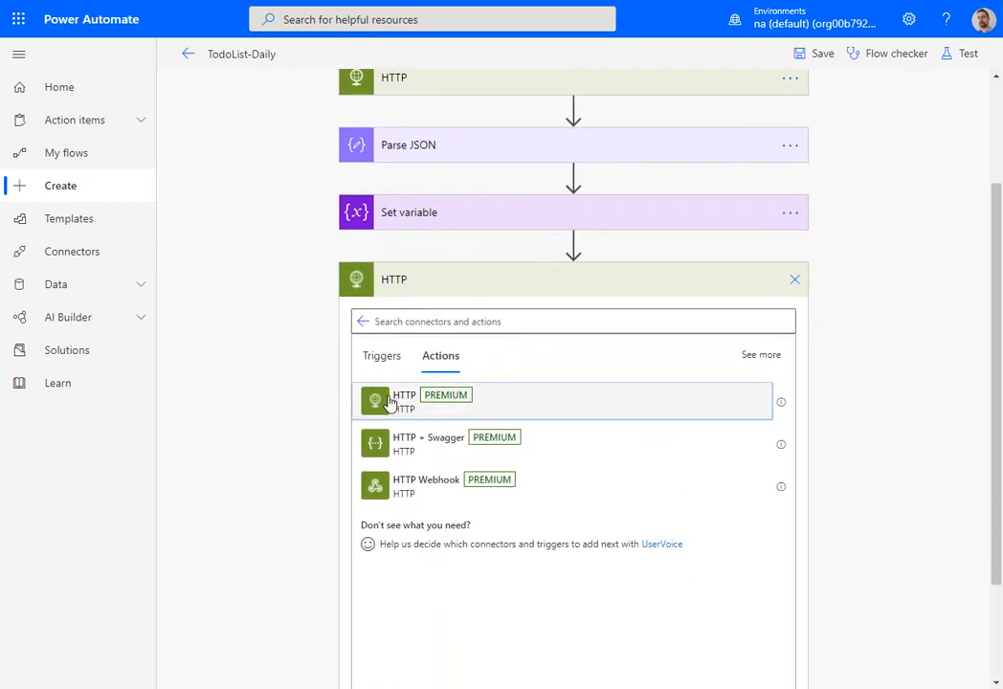
{"action": "left_click", "coordinate": [381, 403]}
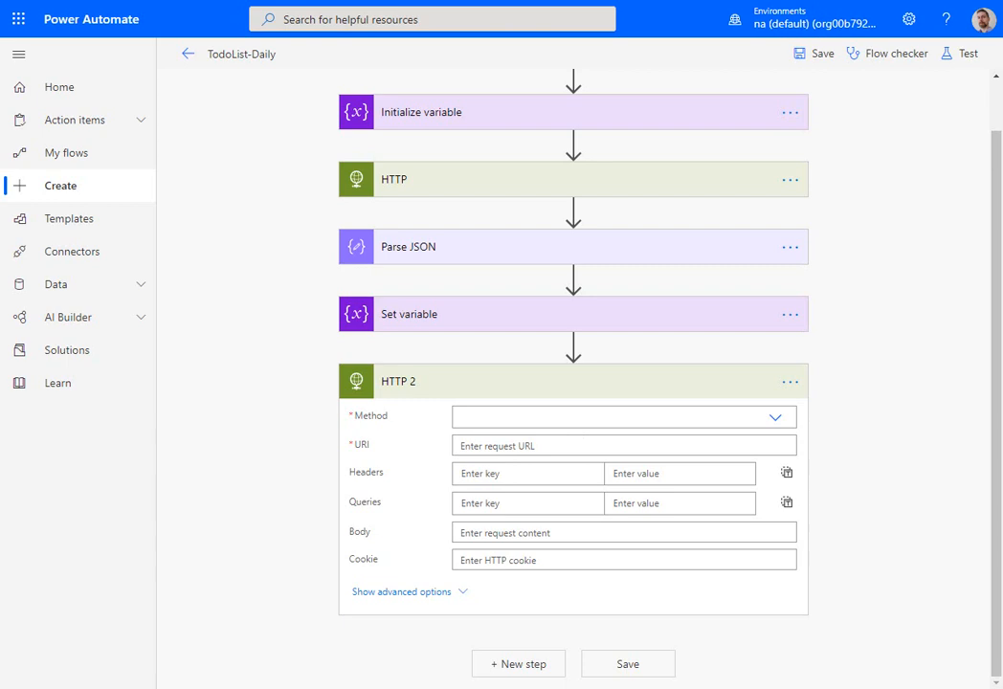
- In the HTTP 2 action's advanced options, set the authentication to Raw with the AuthHeaderValue variable as its value
{"action": "left_click", "coordinate": [459, 591]}
{"action": "left_click", "coordinate": [513, 560]}
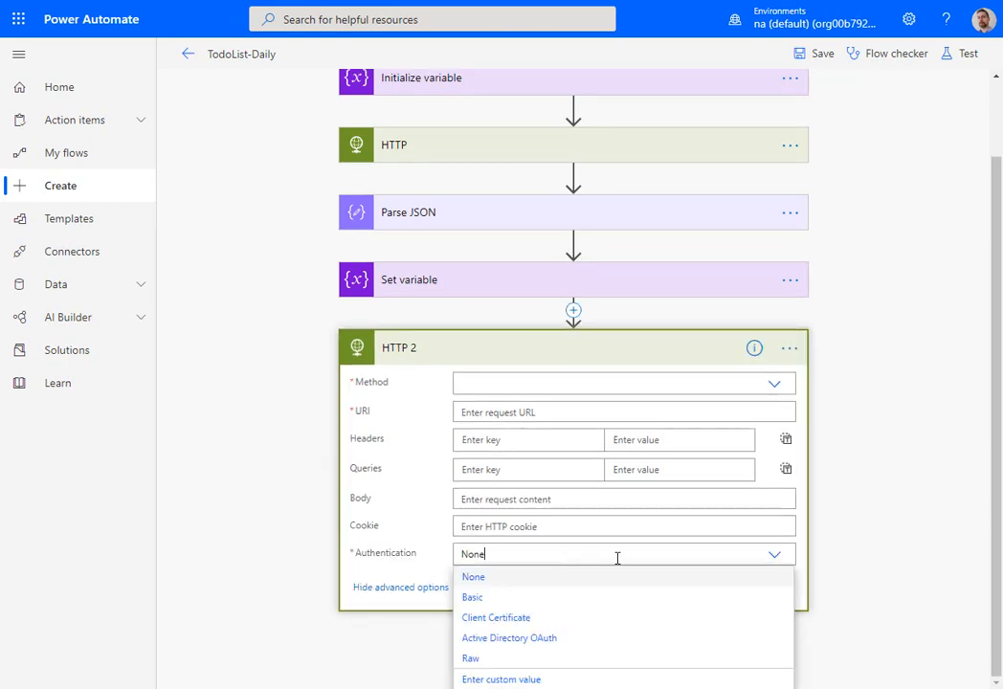
{"action": "left_click", "coordinate": [472, 661]}
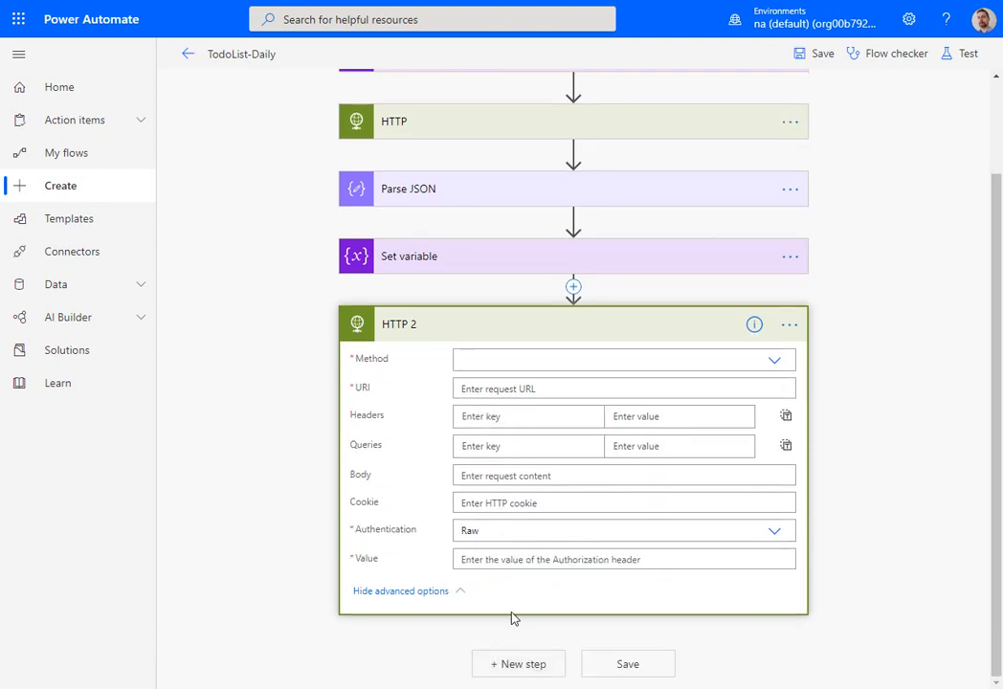
{"action": "scroll", "coordinate": [868, 598], "scroll_direction": "down", "scroll_amount": 2}
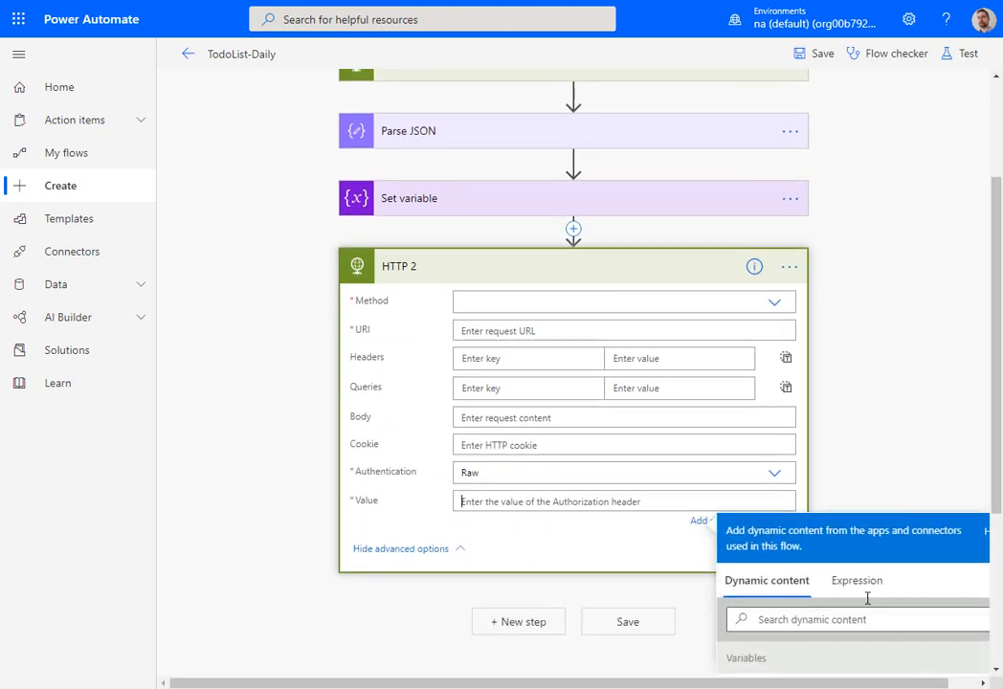
{"action": "left_click", "coordinate": [812, 553]}
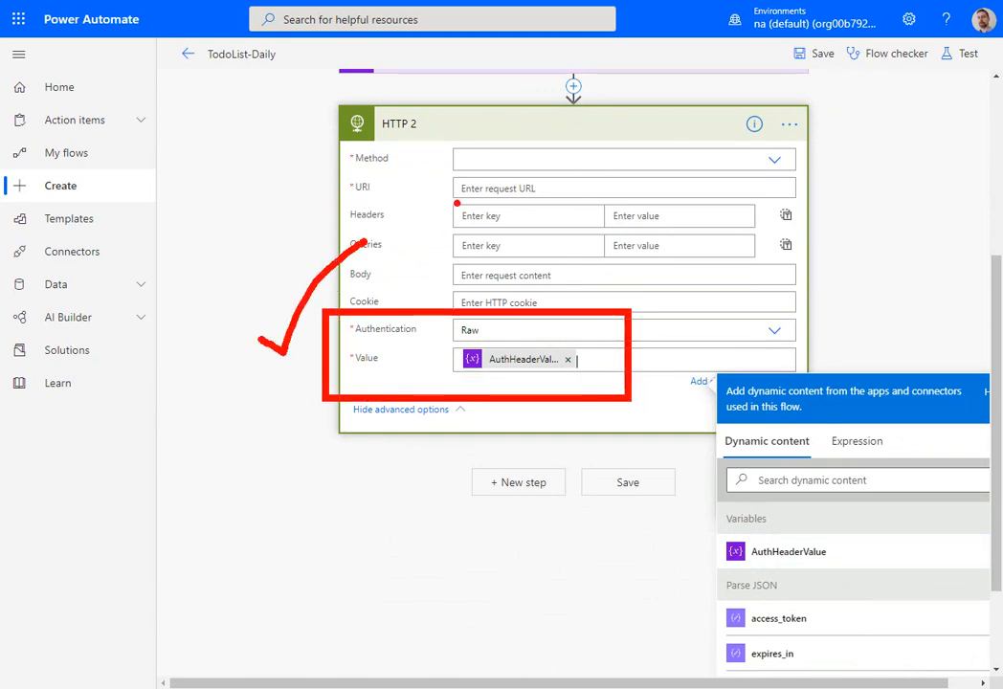
- Set the HTTP 2 action's method to GET and check the flow for errors
{"action": "left_click", "coordinate": [777, 161]}
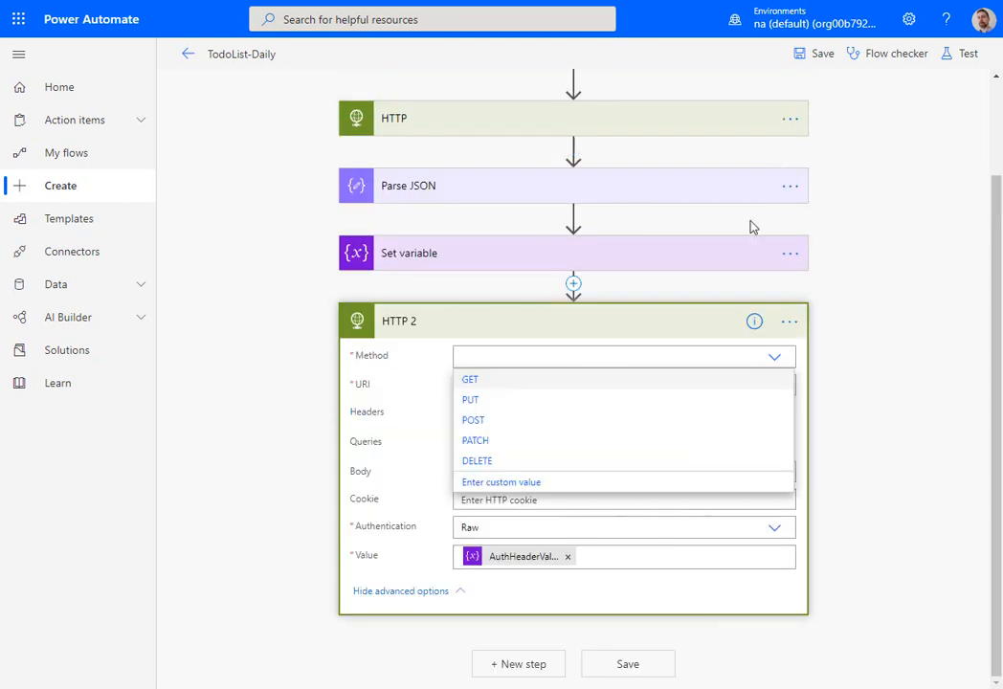
{"action": "left_click", "coordinate": [490, 382]}
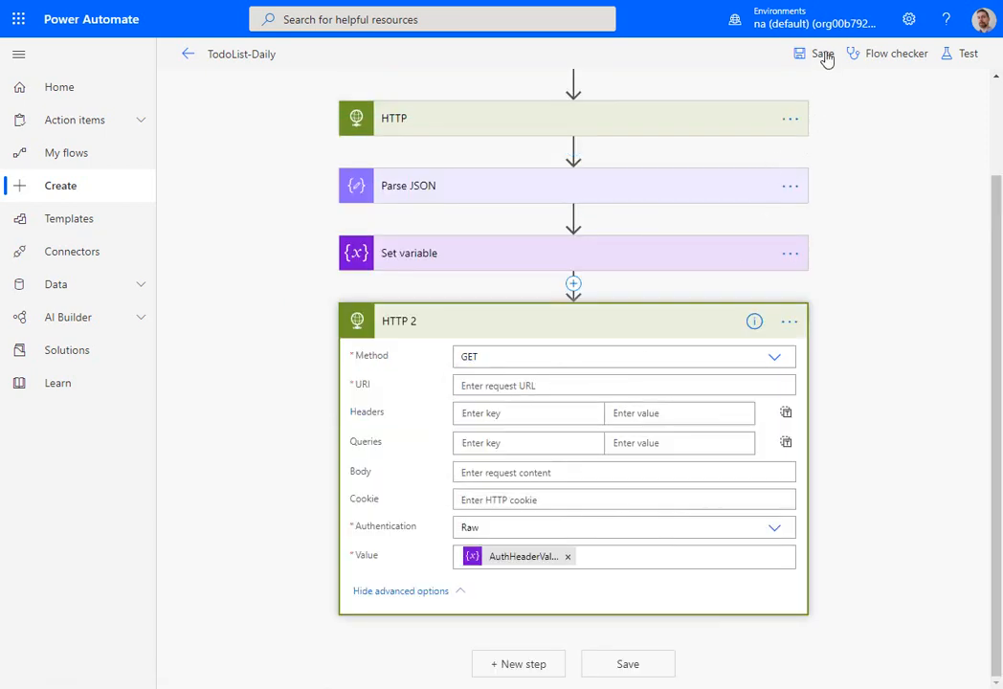
{"action": "left_click", "coordinate": [866, 54]}
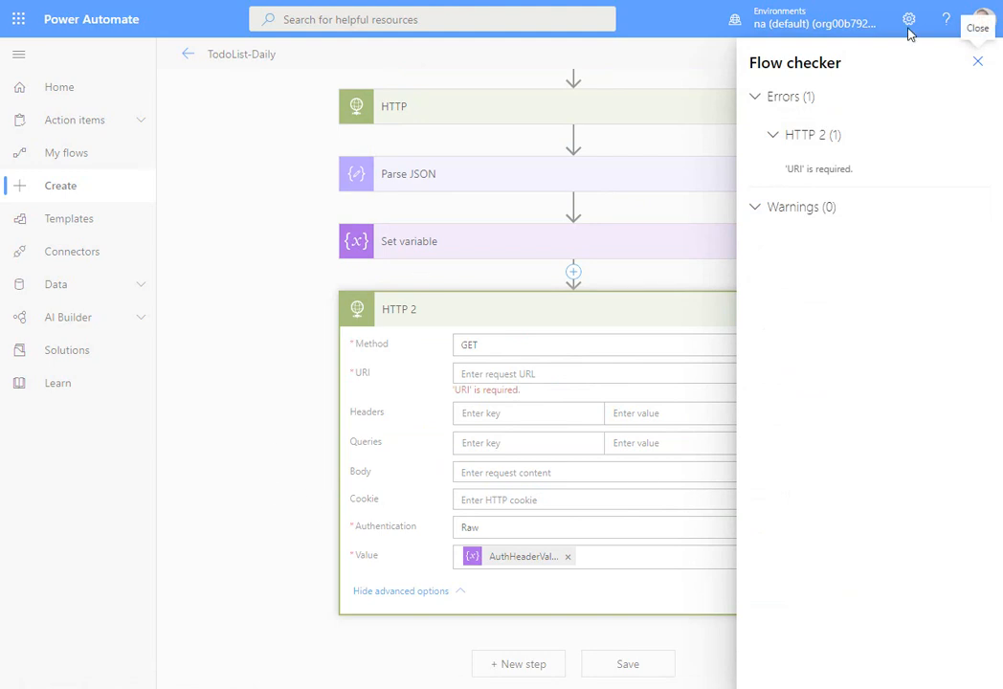
{"action": "left_click", "coordinate": [977, 63]}
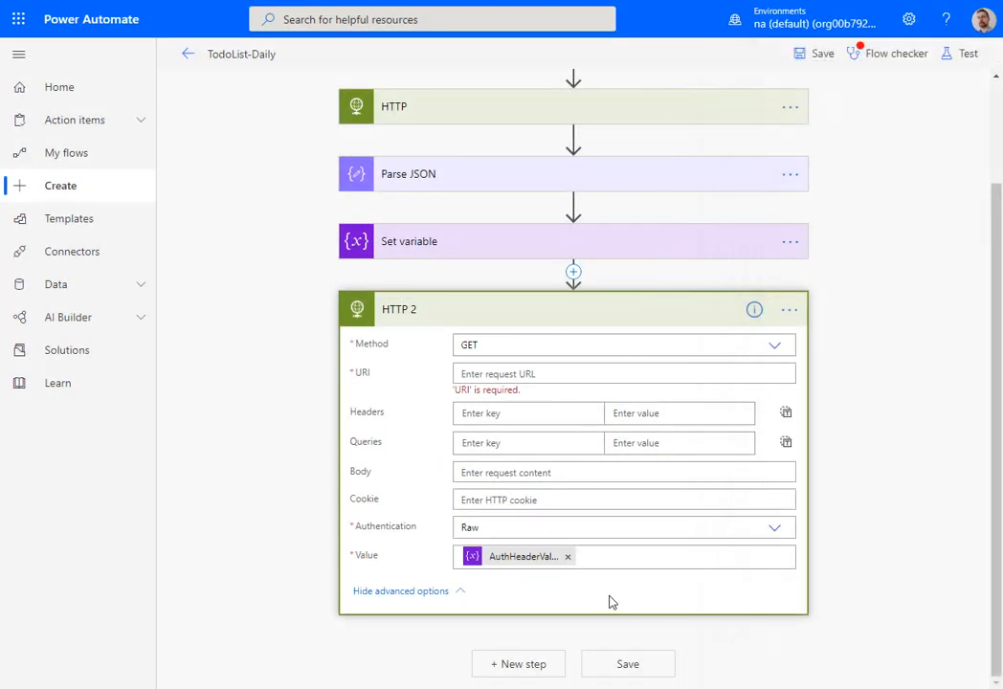
- Switch to the Todo List page, reload it, and examine the authorization header of the TodoList network request
{"action": "key", "text": "alt+Tab"}
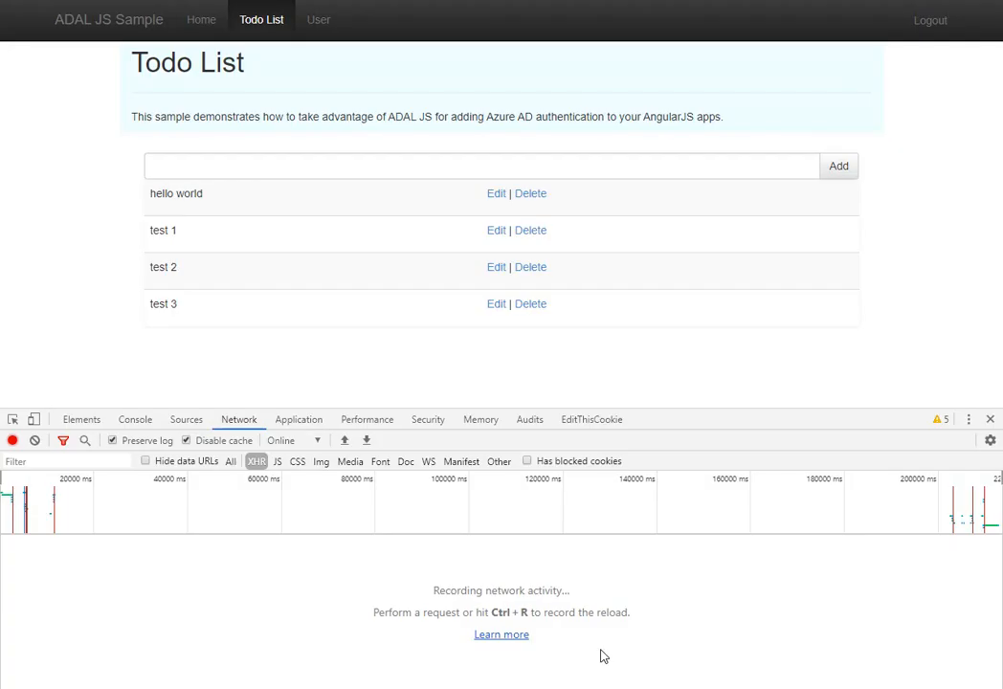
{"action": "key", "text": "ctrl+r"}
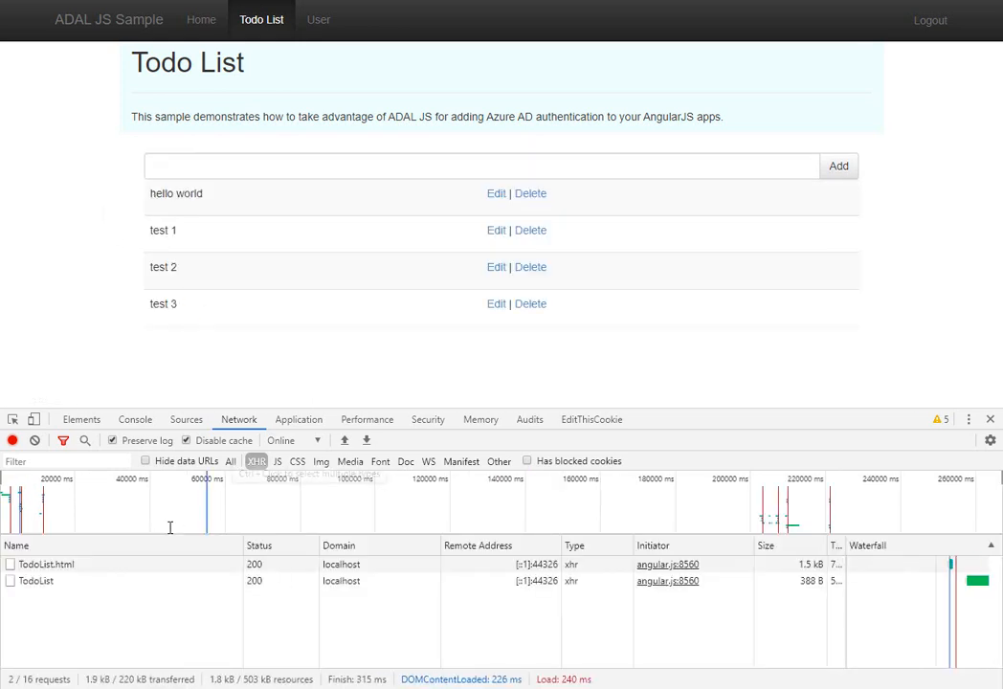
{"action": "left_click", "coordinate": [50, 581]}
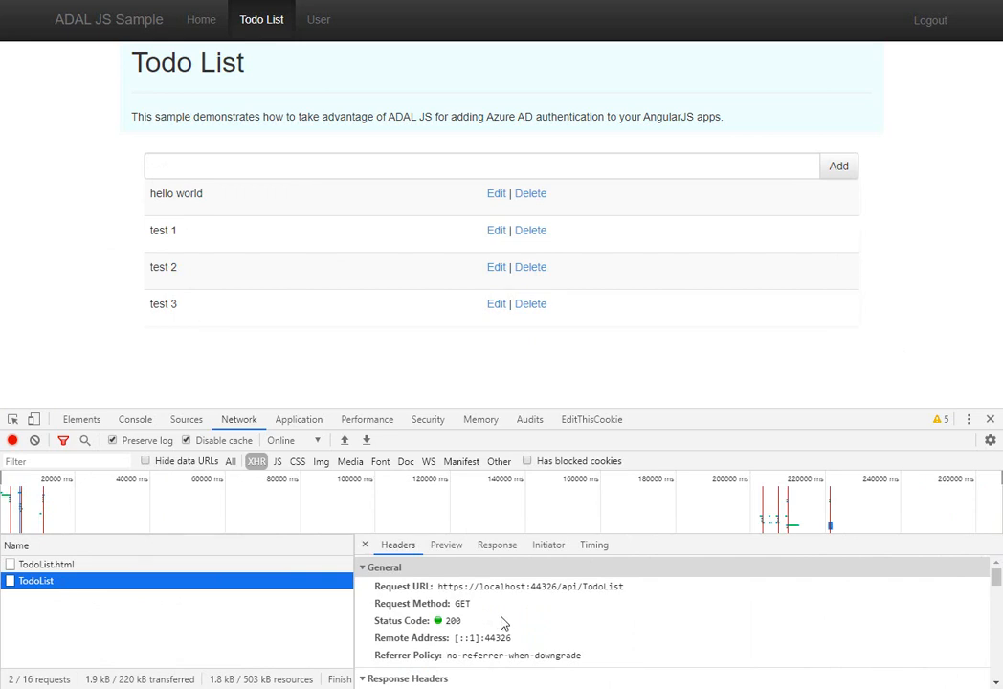
{"action": "scroll", "coordinate": [504, 623], "scroll_direction": "down", "scroll_amount": 10}
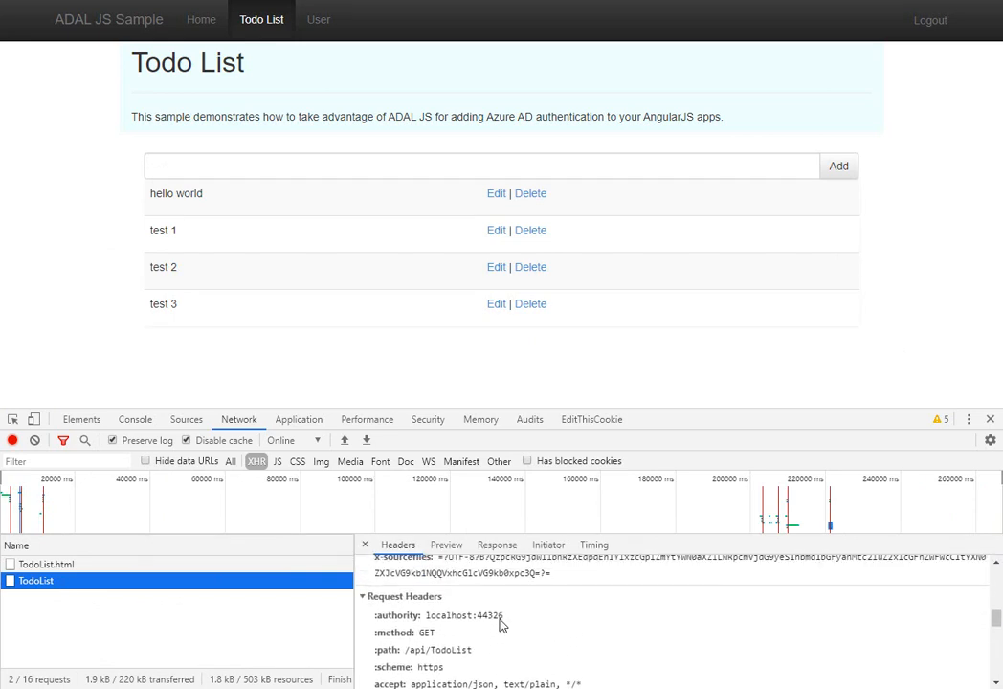
{"action": "scroll", "coordinate": [502, 624], "scroll_direction": "down", "scroll_amount": 2}
{"action": "double_click", "coordinate": [508, 667]}
{"action": "scroll", "coordinate": [507, 667], "scroll_direction": "up", "scroll_amount": 1}
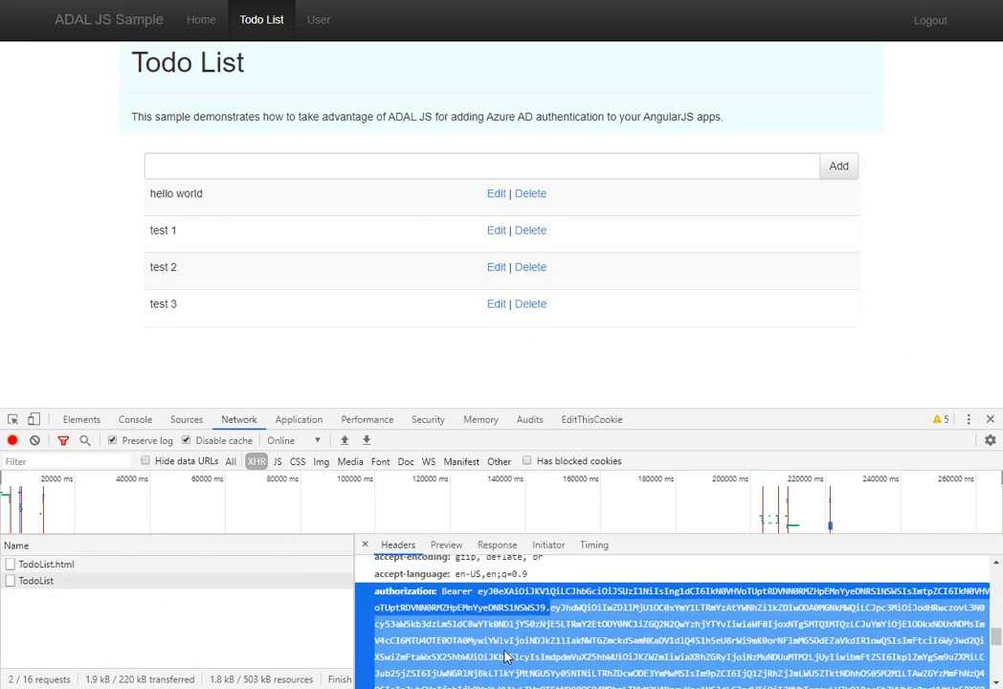
{"action": "double_click", "coordinate": [462, 649]}
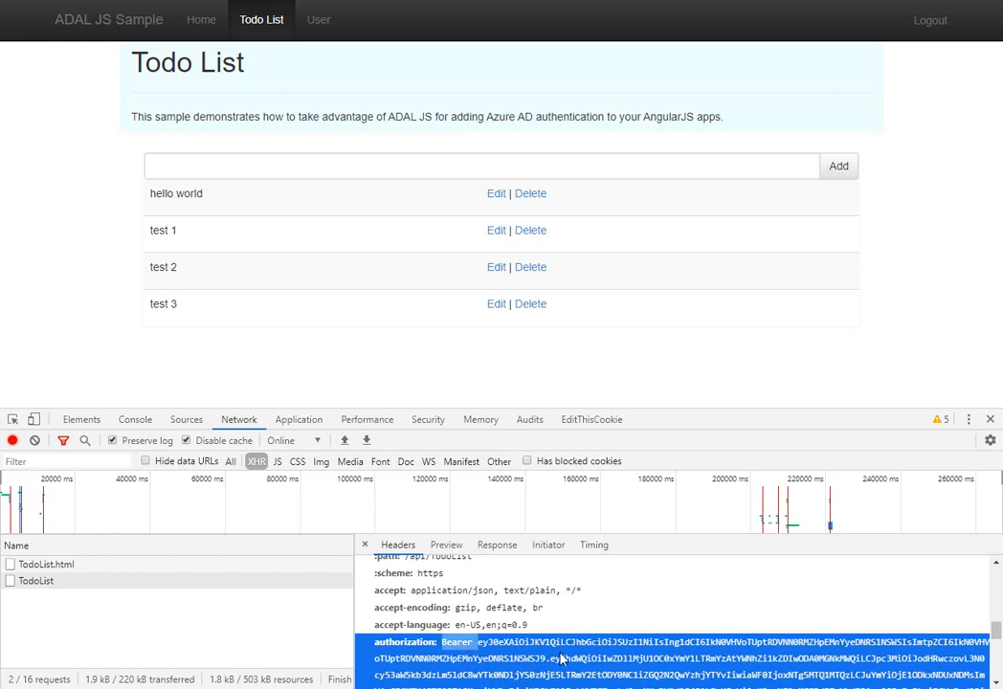
{"action": "left_click", "coordinate": [672, 688]}
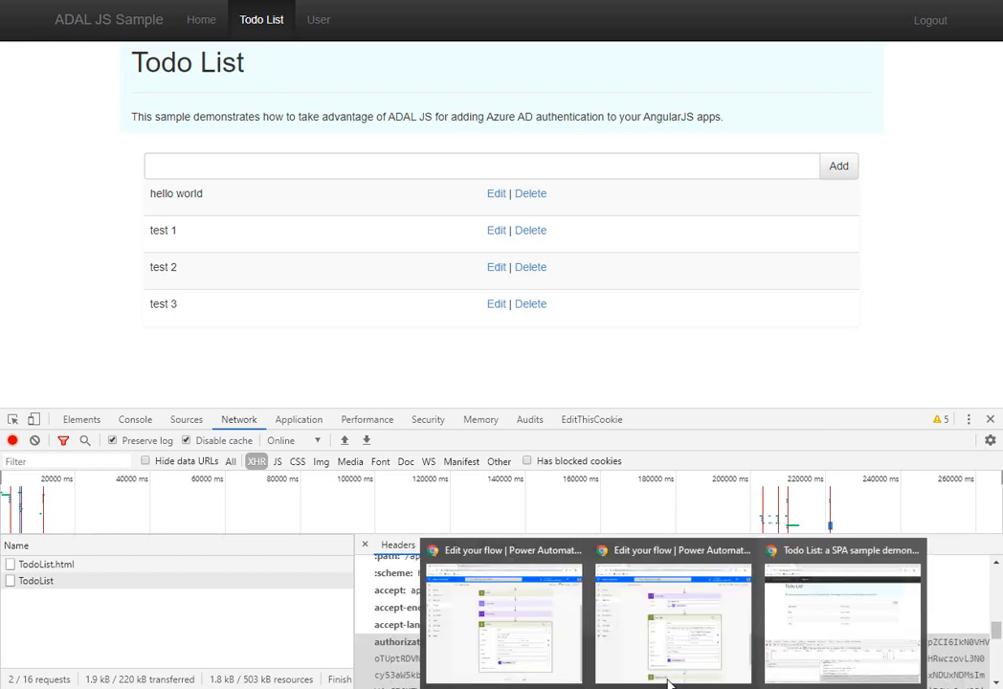
{"action": "left_click", "coordinate": [659, 657]}
{"action": "left_click", "coordinate": [673, 688]}
{"action": "left_click", "coordinate": [512, 618]}
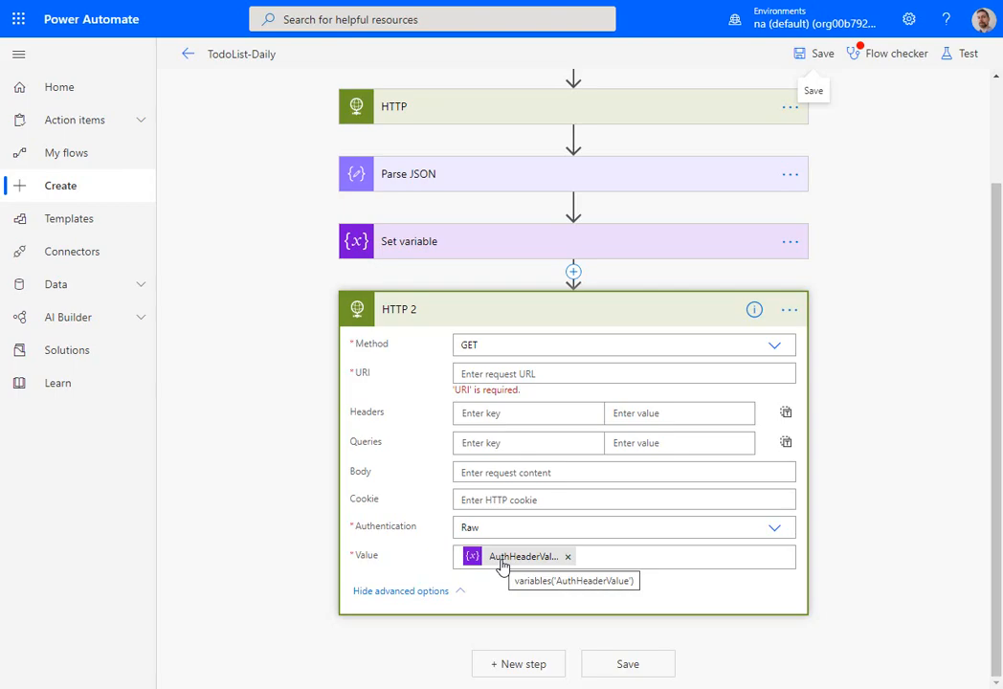
- Copy the TodoList request's link address from the Todo List page's network log and enter it as the HTTP 2 action's URI
{"action": "key", "text": "alt+Tab"}
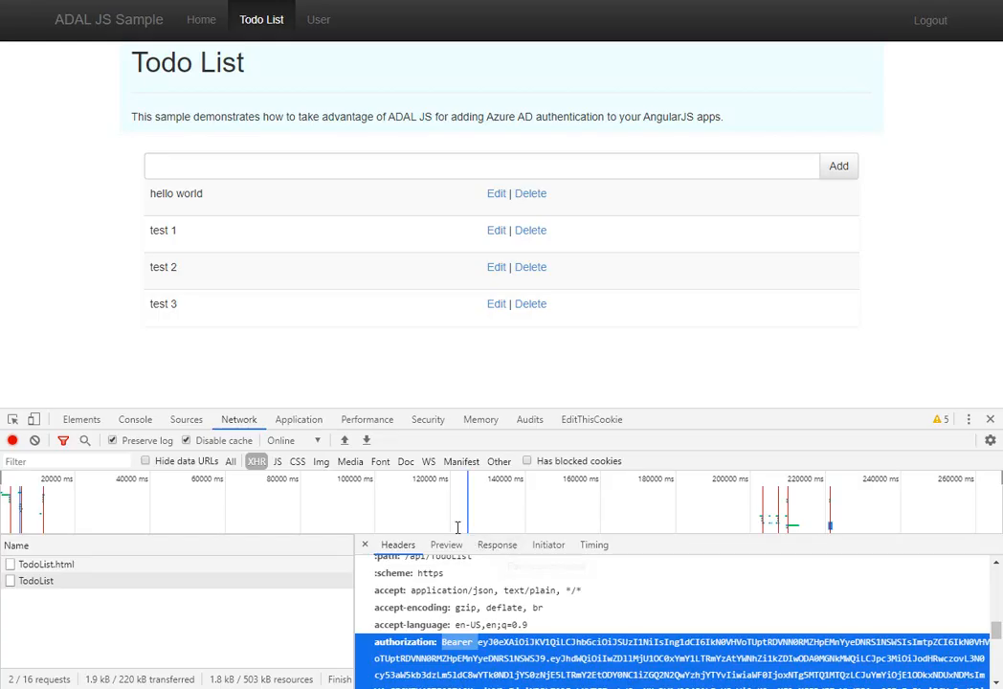
{"action": "left_click", "coordinate": [65, 581]}
{"action": "right_click", "coordinate": [61, 580]}
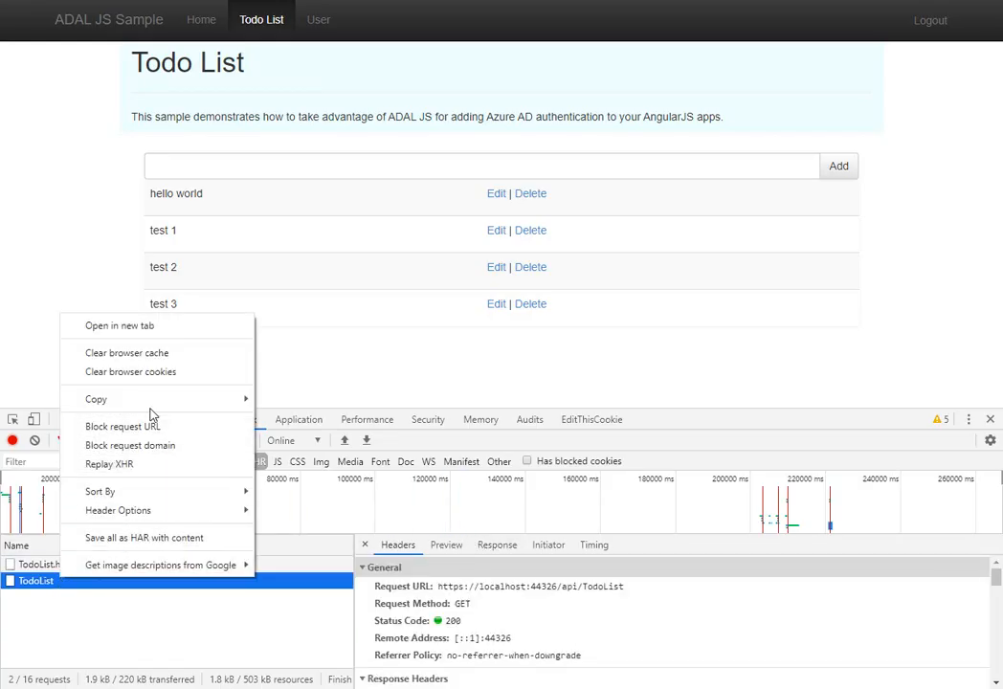
{"action": "mouse_move", "coordinate": [179, 401]}
{"action": "left_click", "coordinate": [332, 395]}
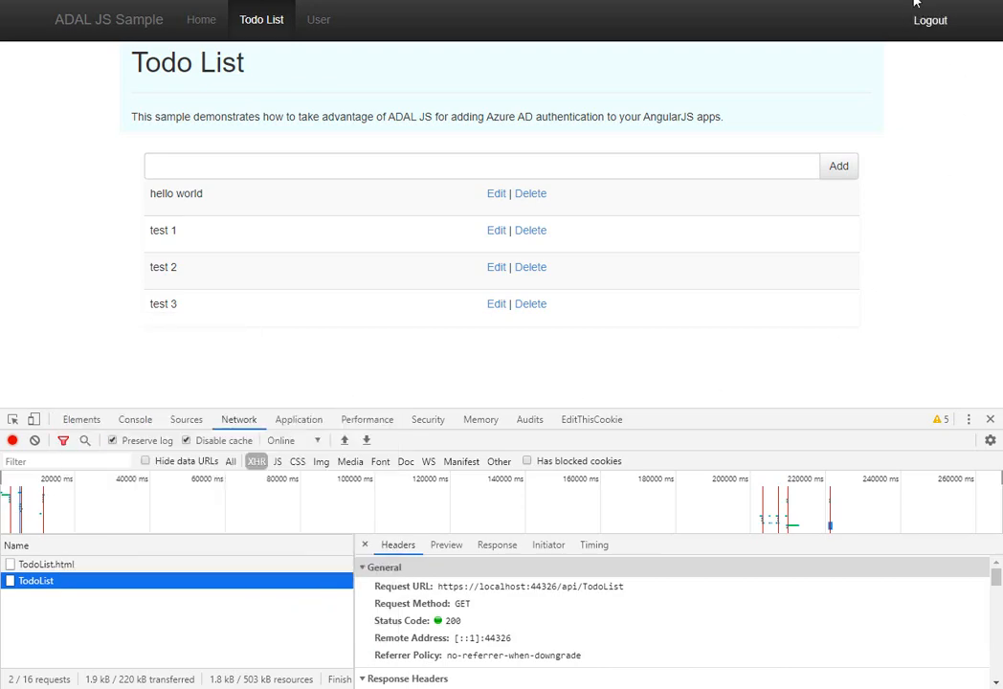
{"action": "key", "text": "alt+Tab"}
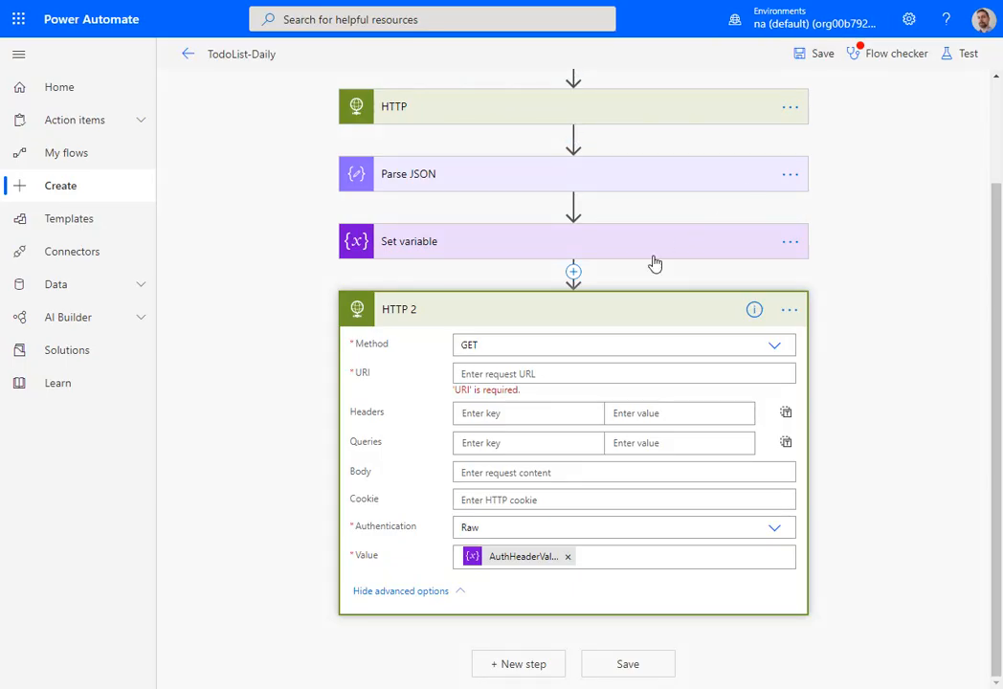
{"action": "left_click", "coordinate": [514, 375]}
{"action": "key", "text": "ctrl+v"}
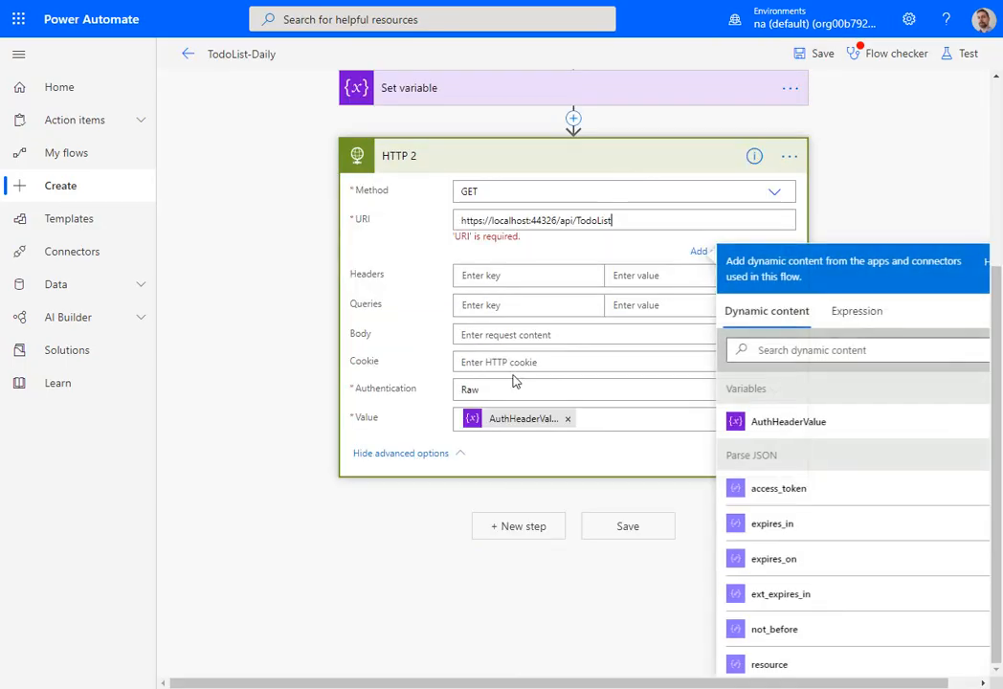
{"action": "left_click", "coordinate": [878, 220]}
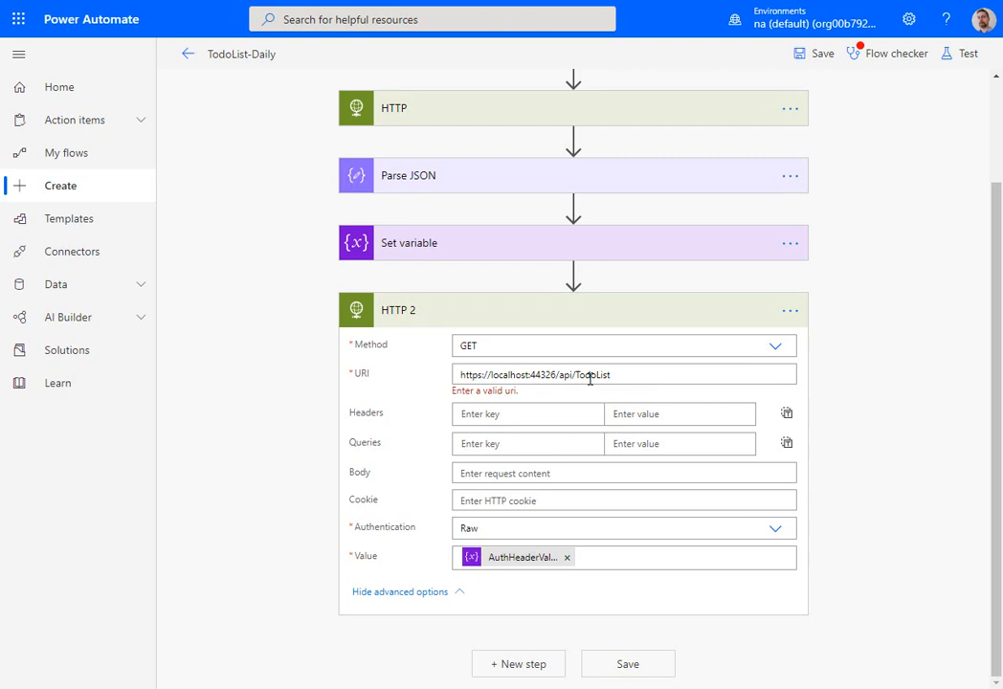
{"action": "left_click", "coordinate": [524, 374]}
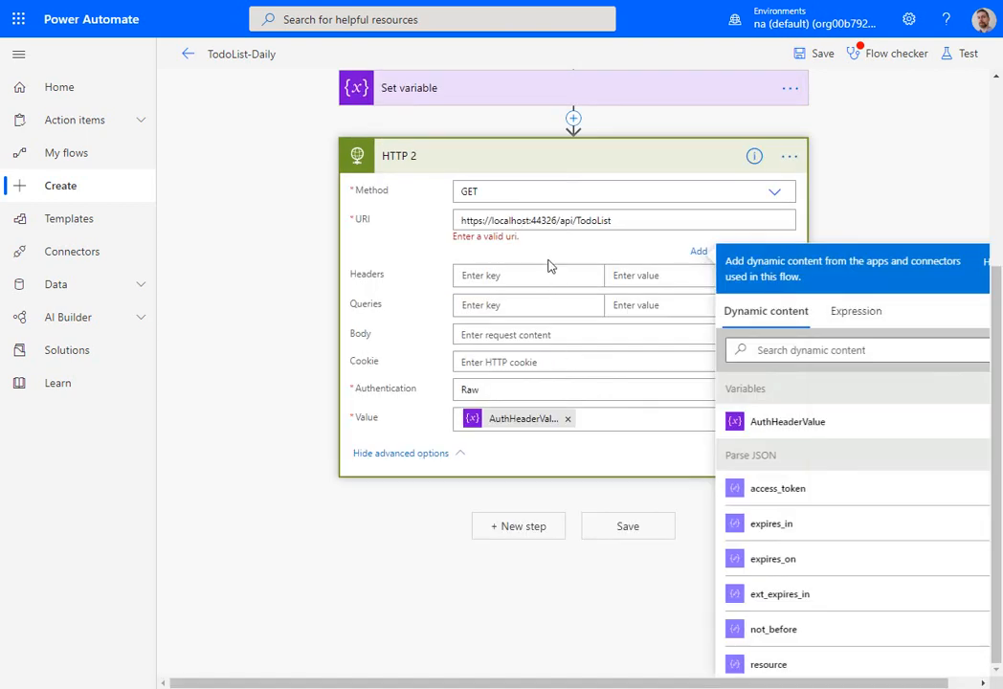
{"action": "left_click_drag", "start_coordinate": [557, 220], "coordinate": [458, 220]}
{"action": "key", "text": "ctrl+v"}
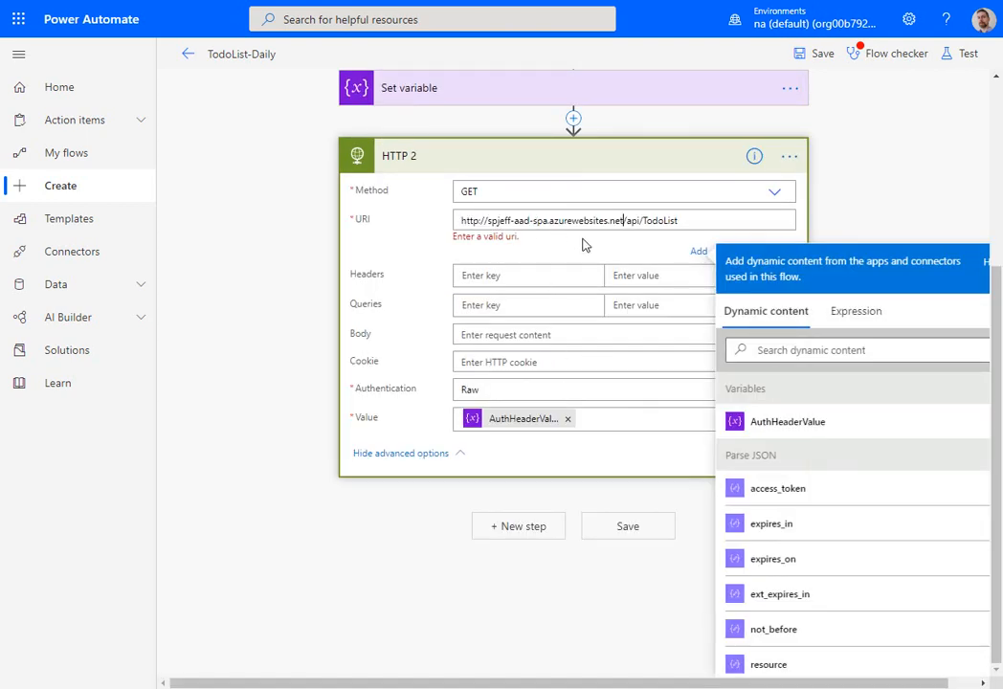
{"action": "left_click", "coordinate": [816, 55]}
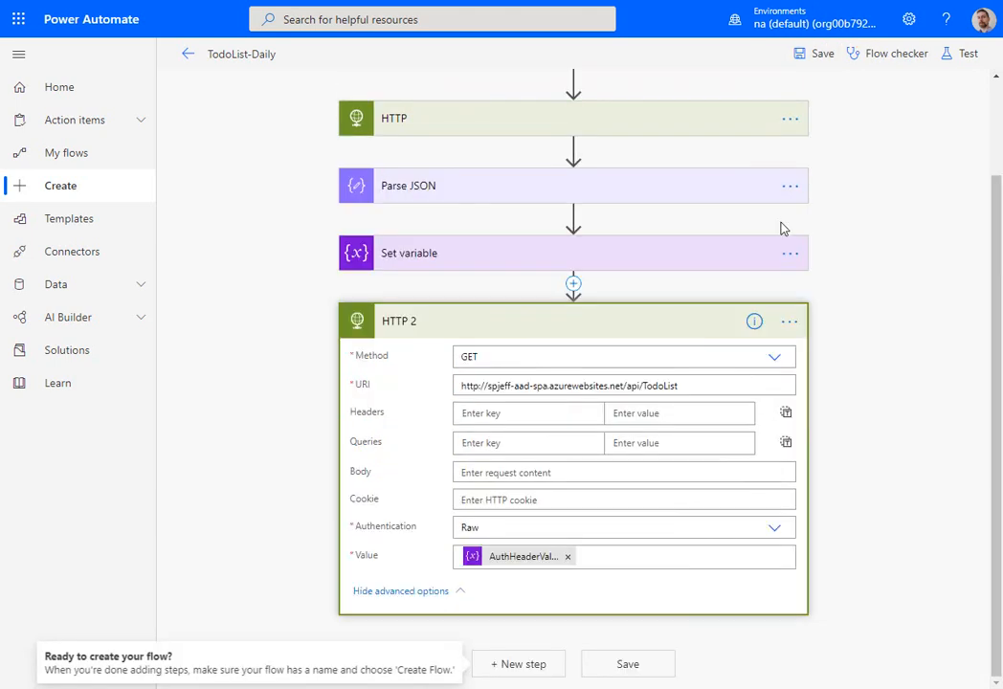
{"action": "left_click", "coordinate": [481, 386]}
{"action": "type", "text": "s"}
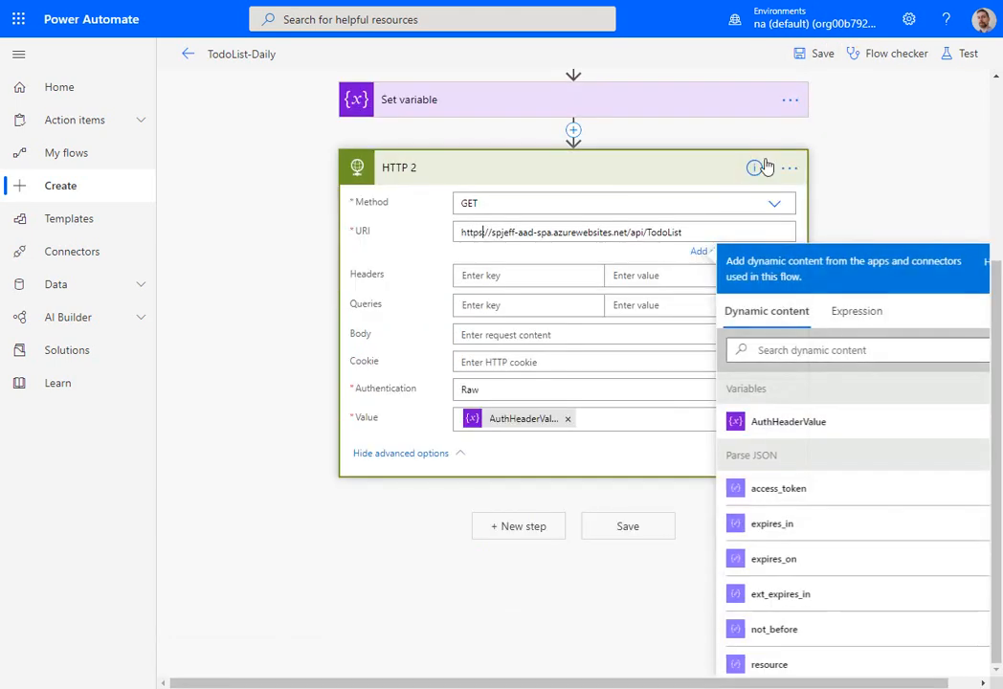
{"action": "left_click", "coordinate": [818, 54]}
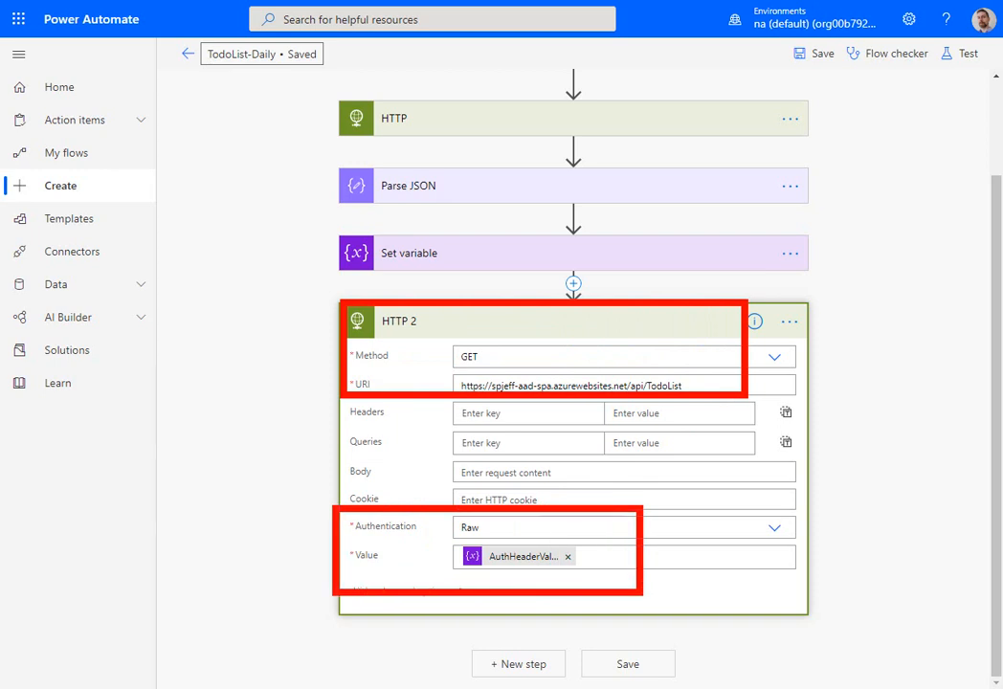
- Insert the prefix "Bearer " before access_token in the Set variable action's value and save the flow
{"action": "left_click", "coordinate": [423, 255]}
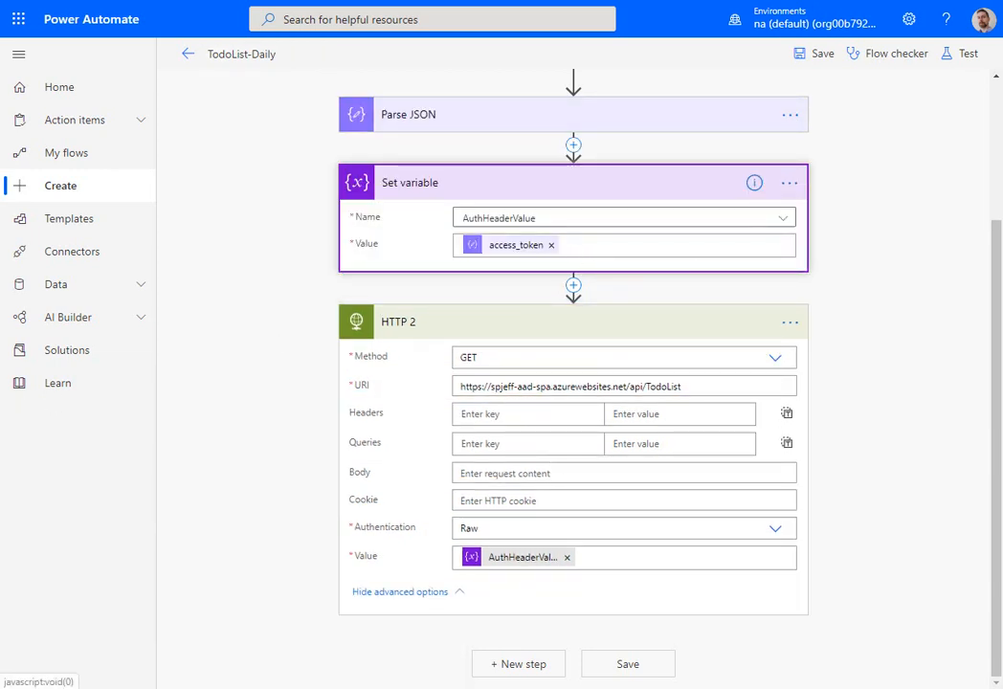
{"action": "left_click", "coordinate": [721, 241]}
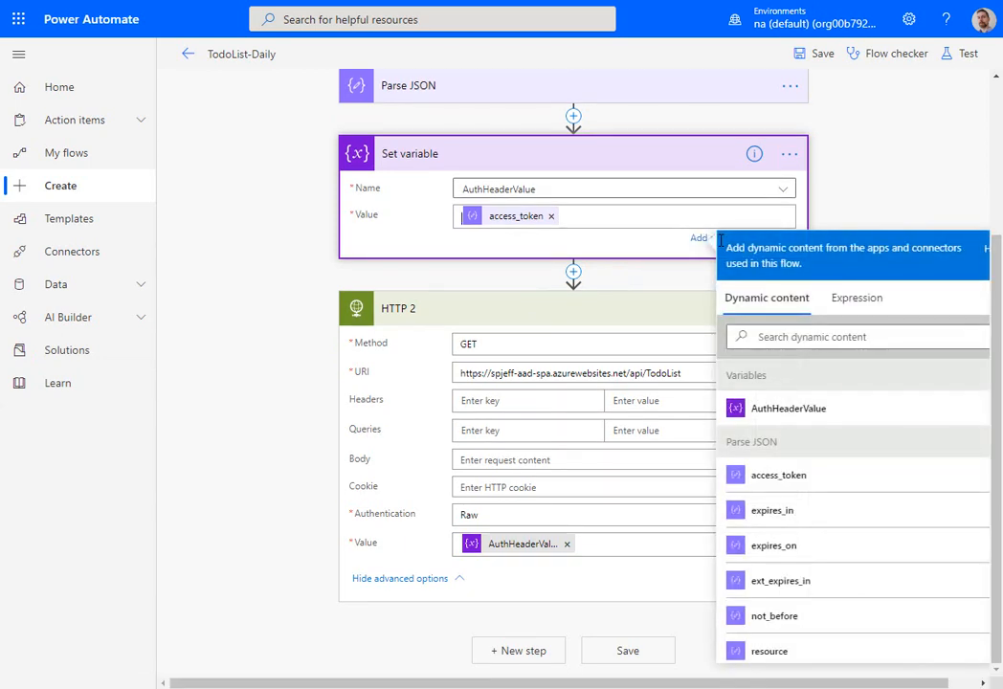
{"action": "type", "text": "Bearer"}
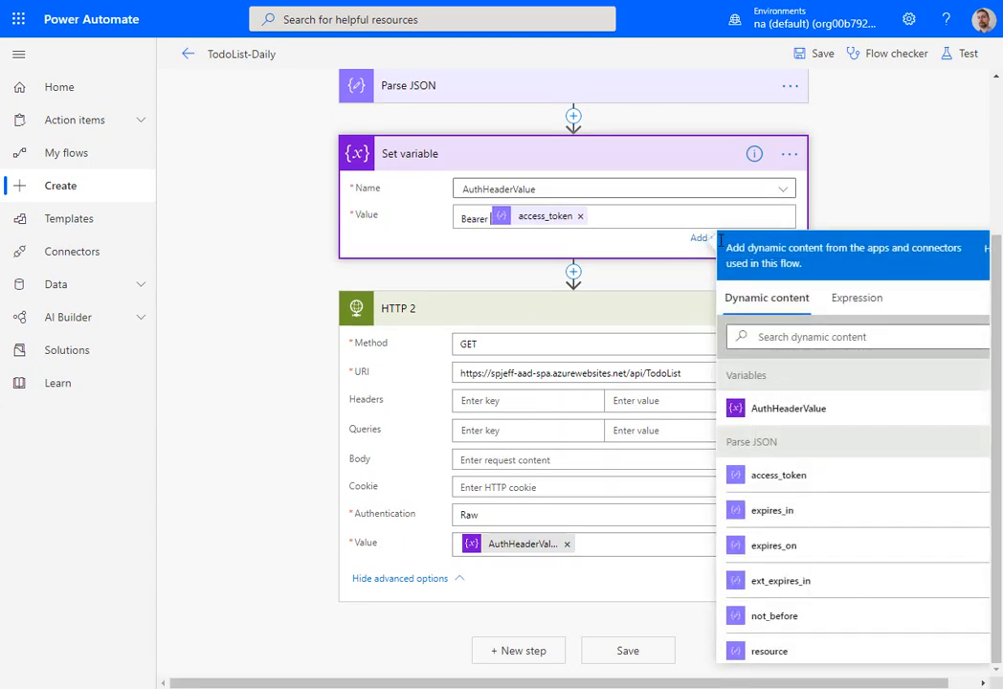
{"action": "left_click", "coordinate": [822, 54]}
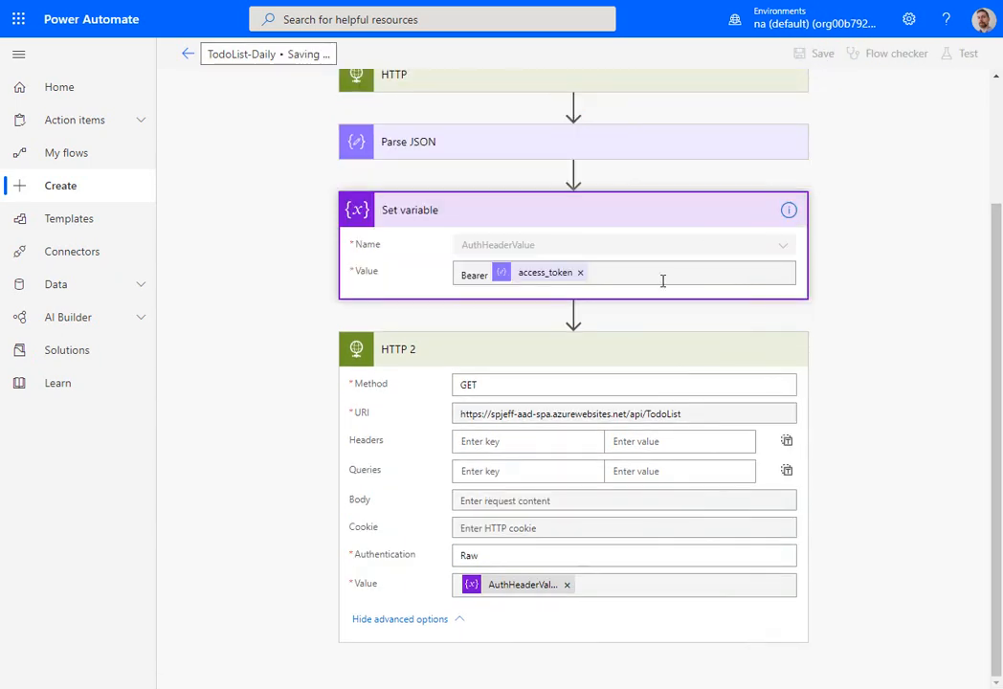
{"action": "key", "text": "ctrl+2"}
{"action": "mouse_move", "coordinate": [323, 228]}
{"action": "left_mouse_down"}
{"action": "mouse_move", "coordinate": [519, 268]}
{"action": "mouse_move", "coordinate": [649, 277]}
{"action": "left_mouse_up"}
{"action": "left_click_drag", "start_coordinate": [475, 256], "coordinate": [493, 306]}
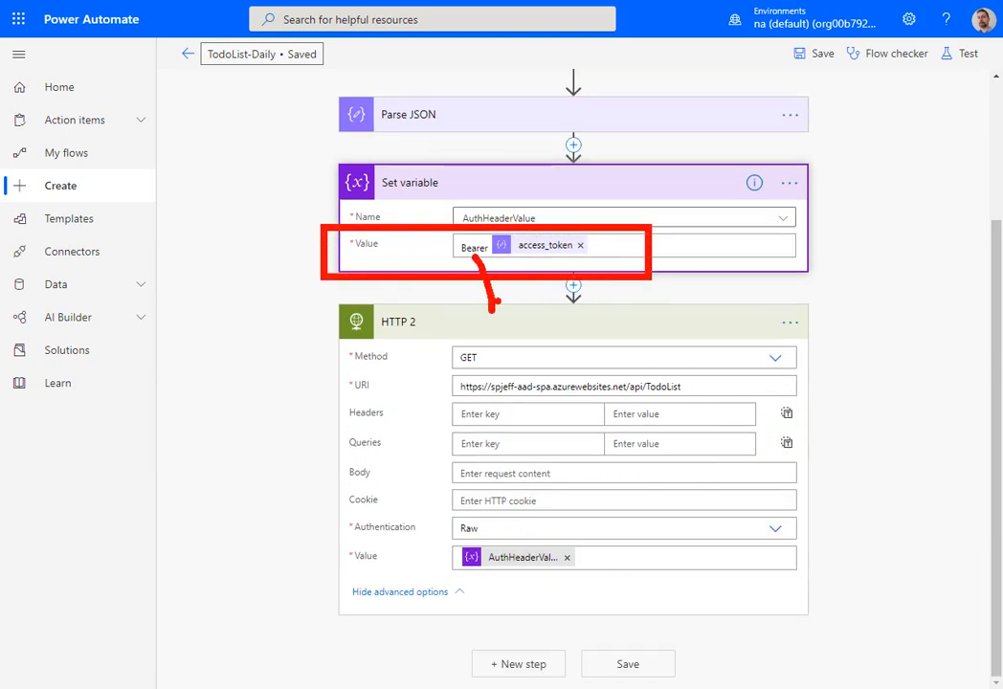
{"action": "key", "text": "Escape"}
{"action": "mouse_move", "coordinate": [674, 688]}
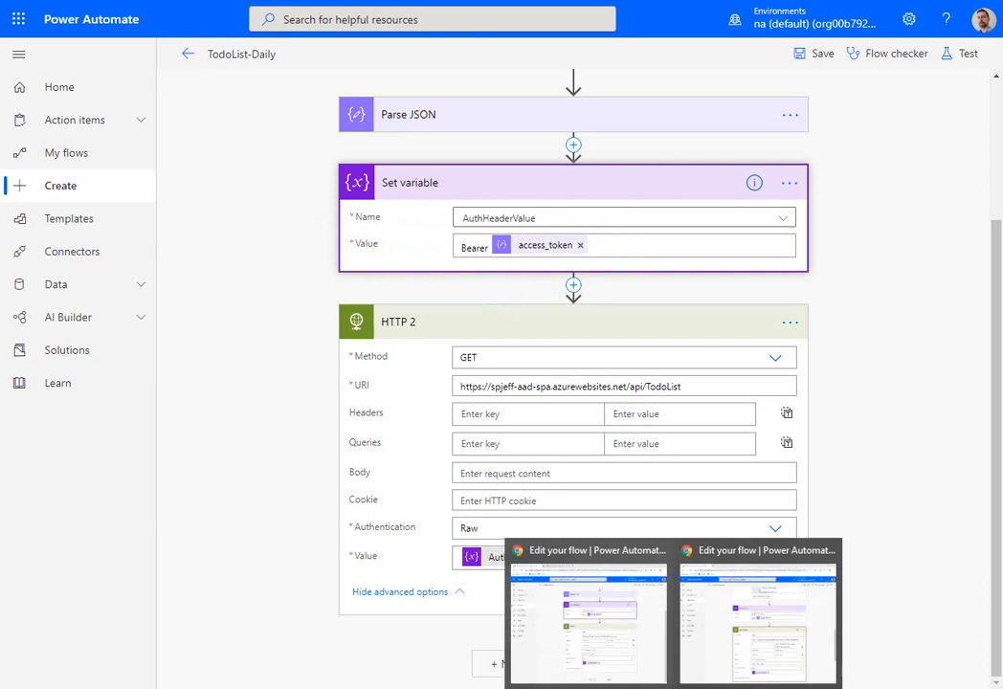
{"action": "left_click", "coordinate": [834, 255]}
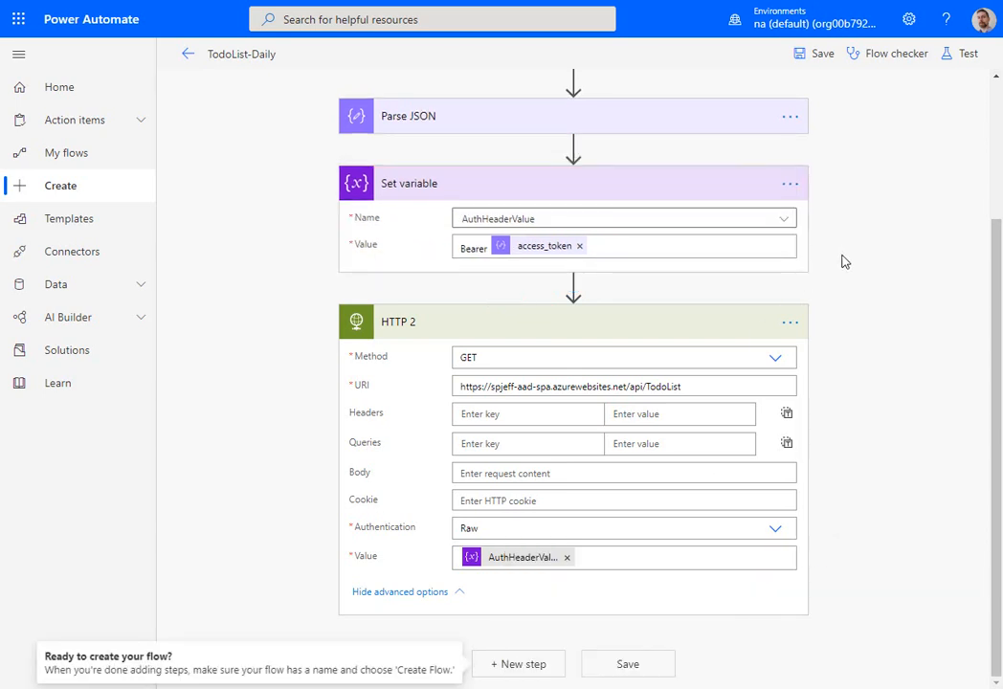
- Review the Parse JSON content and schema, the access_token reference in Set variable, and the HTTP action's token request settings
{"action": "scroll", "coordinate": [843, 259], "scroll_direction": "up", "scroll_amount": 2}
{"action": "scroll", "coordinate": [842, 259], "scroll_direction": "up", "scroll_amount": 1}
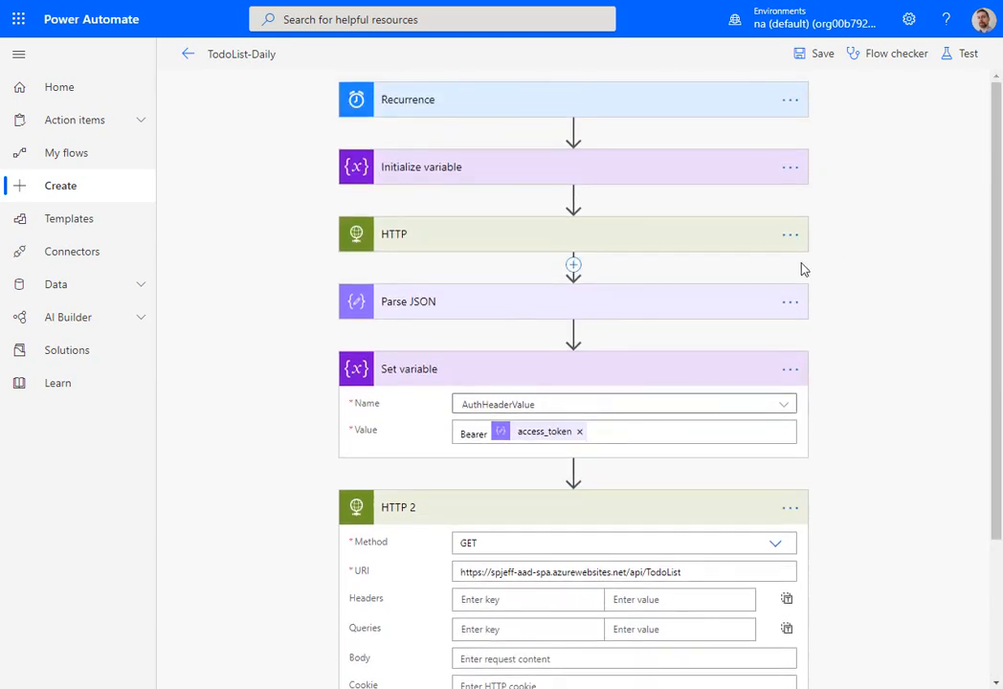
{"action": "left_click", "coordinate": [708, 303]}
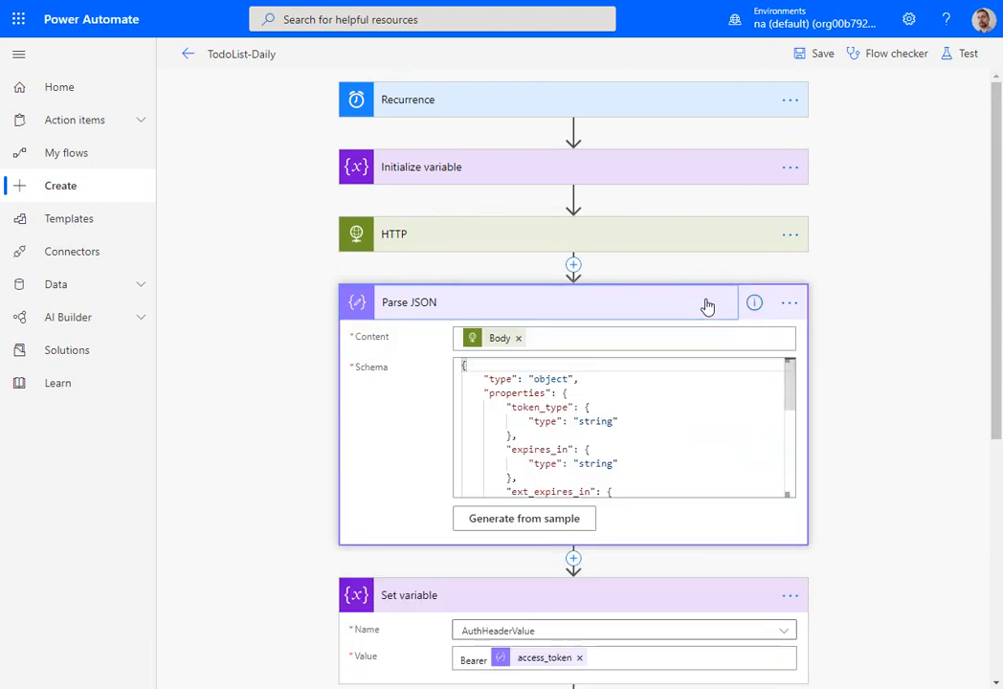
{"action": "double_click", "coordinate": [544, 657]}
{"action": "scroll", "coordinate": [856, 413], "scroll_direction": "down", "scroll_amount": 1}
{"action": "scroll", "coordinate": [856, 412], "scroll_direction": "up", "scroll_amount": 1}
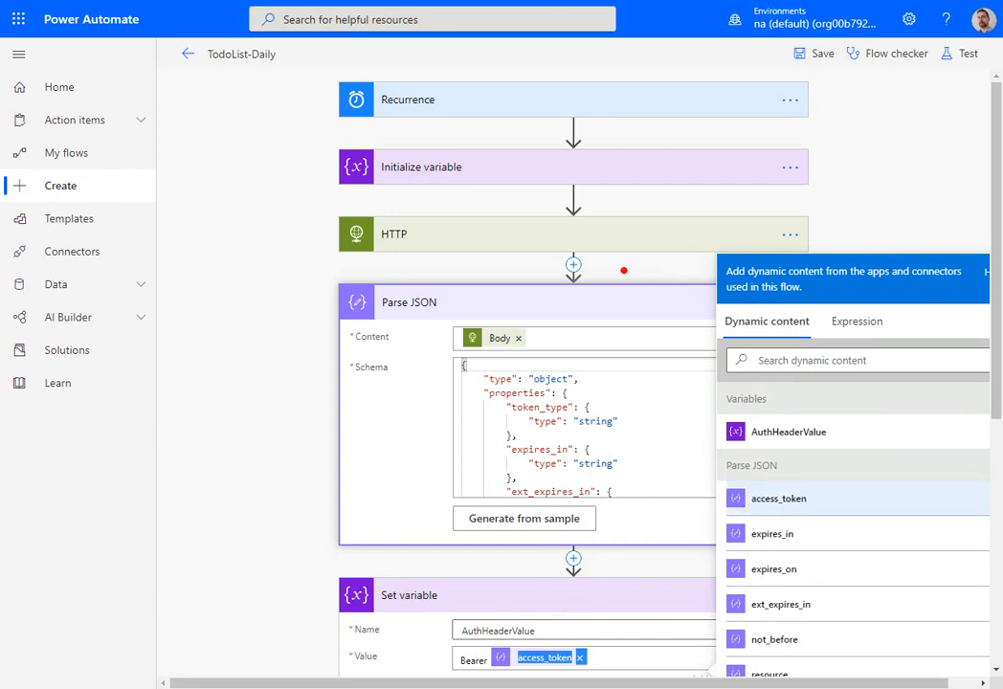
{"action": "left_click", "coordinate": [618, 232]}
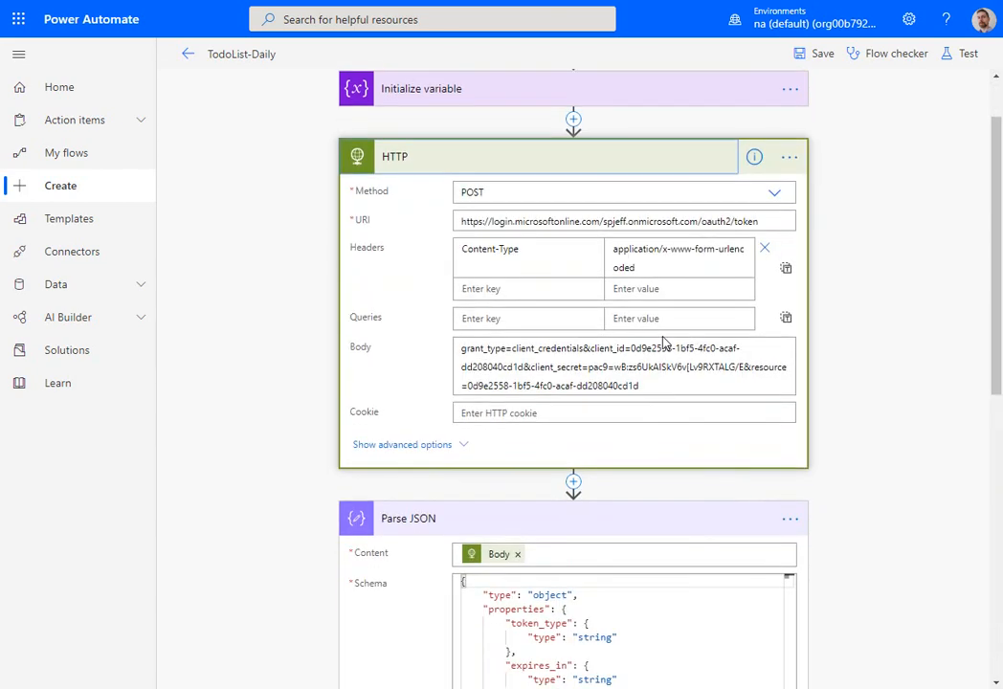
{"action": "scroll", "coordinate": [665, 342], "scroll_direction": "down", "scroll_amount": 1}
{"action": "scroll", "coordinate": [667, 341], "scroll_direction": "up", "scroll_amount": 2}
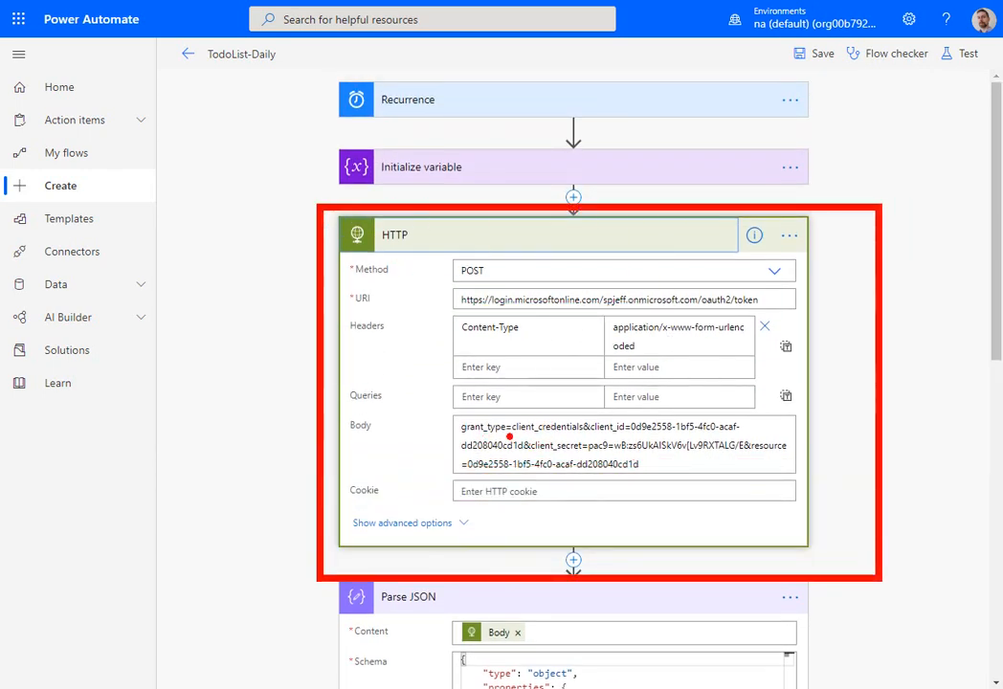
{"action": "left_click_drag", "start_coordinate": [509, 436], "coordinate": [742, 436]}
{"action": "left_click_drag", "start_coordinate": [588, 455], "coordinate": [802, 456]}
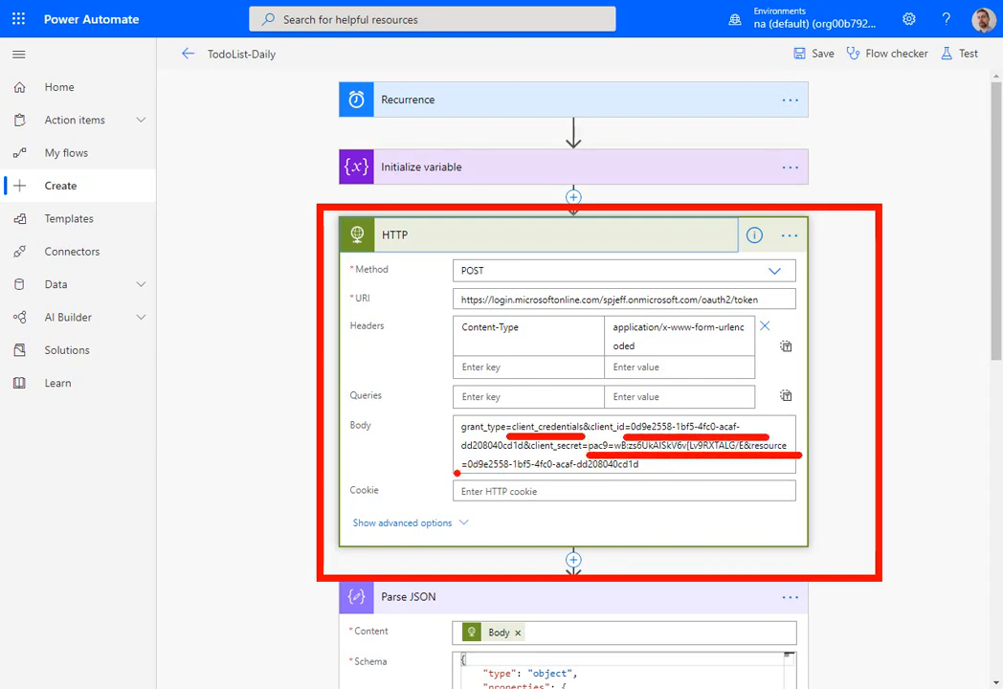
{"action": "left_click_drag", "start_coordinate": [456, 472], "coordinate": [639, 471]}
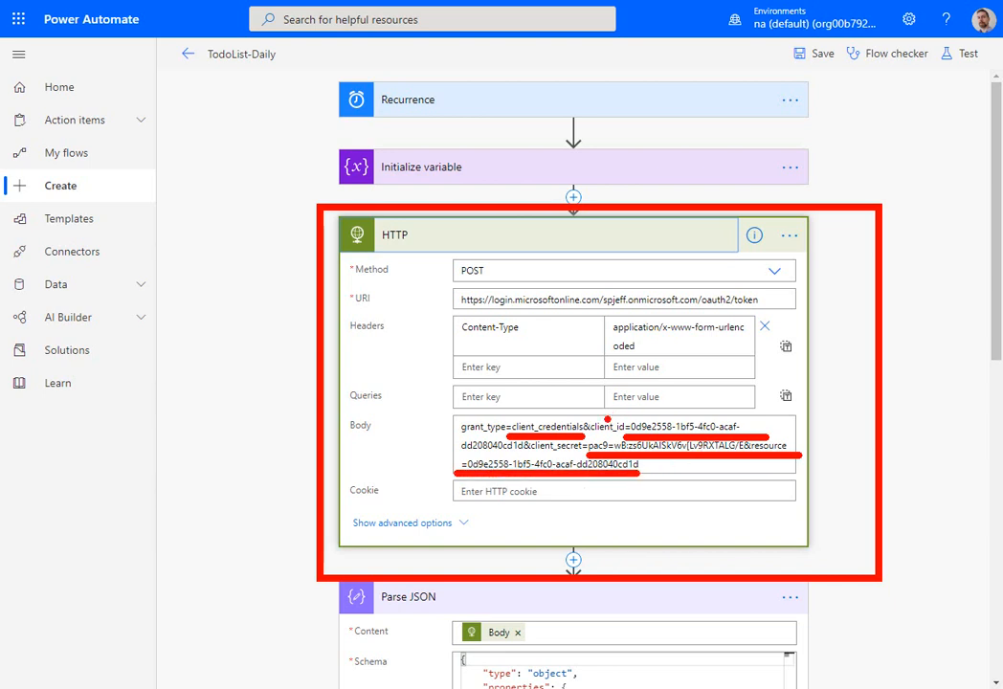
{"action": "left_click_drag", "start_coordinate": [605, 426], "coordinate": [723, 394]}
{"action": "key", "text": "ctrl+z"}
{"action": "key", "text": "Escape"}
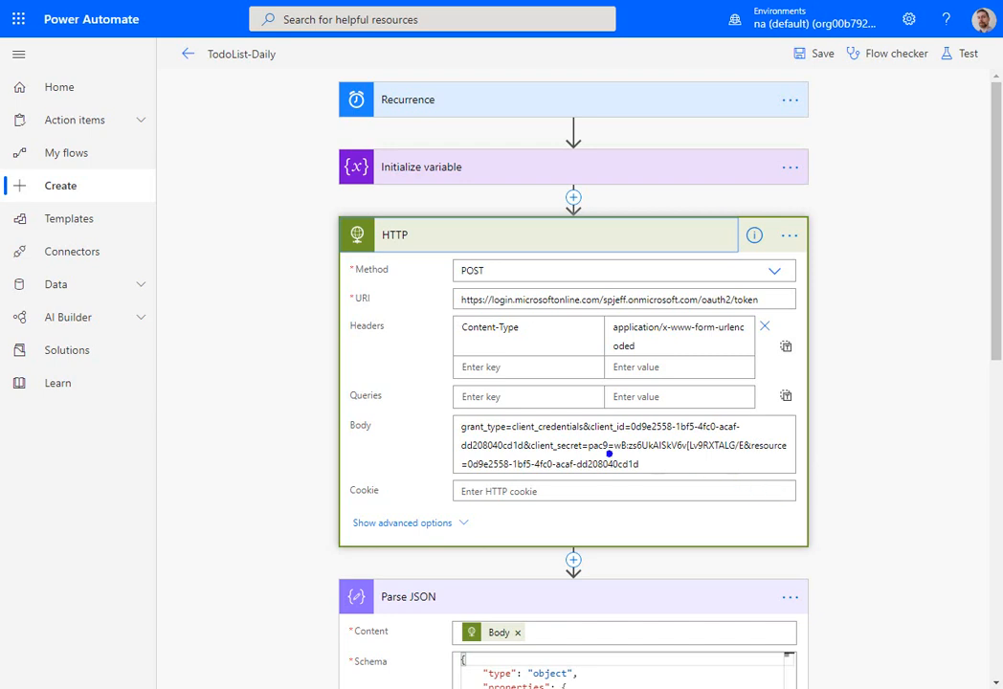
{"action": "left_click_drag", "start_coordinate": [589, 439], "coordinate": [630, 440]}
{"action": "mouse_move", "coordinate": [745, 454]}
{"action": "left_mouse_down"}
{"action": "mouse_move", "coordinate": [802, 454]}
{"action": "mouse_move", "coordinate": [800, 517]}
{"action": "left_mouse_up"}
{"action": "left_click_drag", "start_coordinate": [620, 447], "coordinate": [658, 517]}
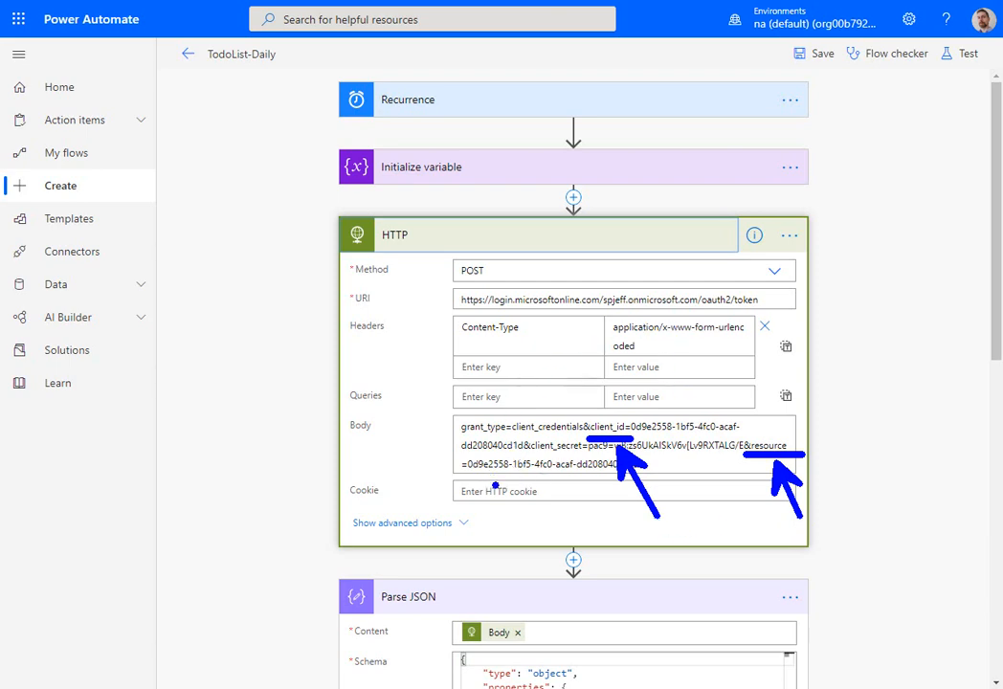
- Review the Set variable action's Bearer access_token value and the HTTP 2 action's URI and Raw authentication value
{"action": "key", "text": "Escape"}
{"action": "scroll", "coordinate": [445, 416], "scroll_direction": "down", "scroll_amount": 5}
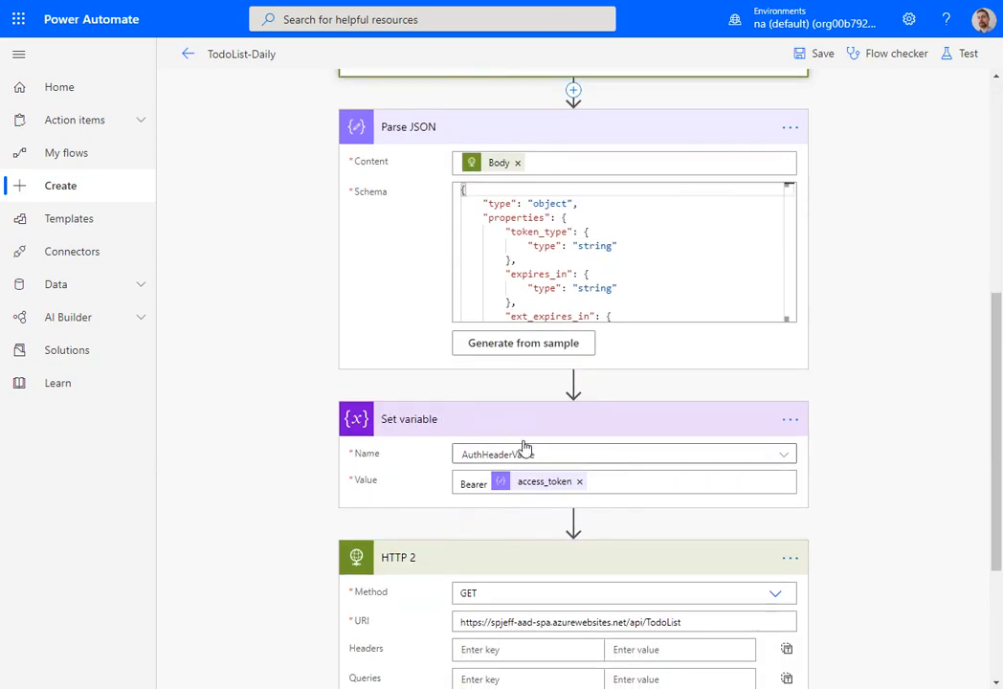
{"action": "left_click_drag", "start_coordinate": [435, 458], "coordinate": [637, 508]}
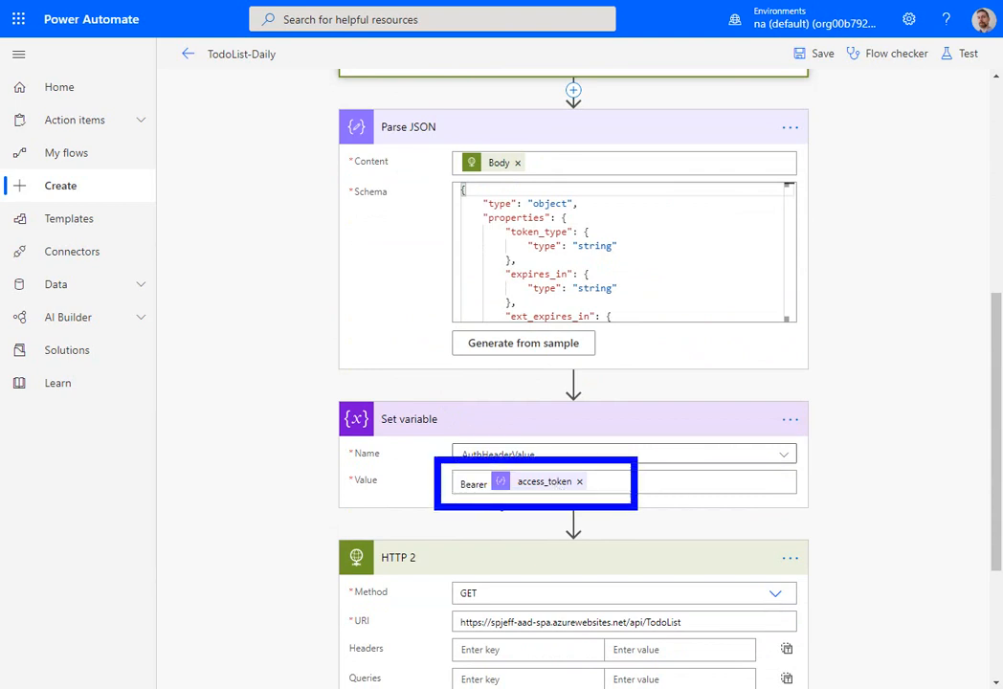
{"action": "key", "text": "Escape"}
{"action": "scroll", "coordinate": [490, 521], "scroll_direction": "down", "scroll_amount": 3}
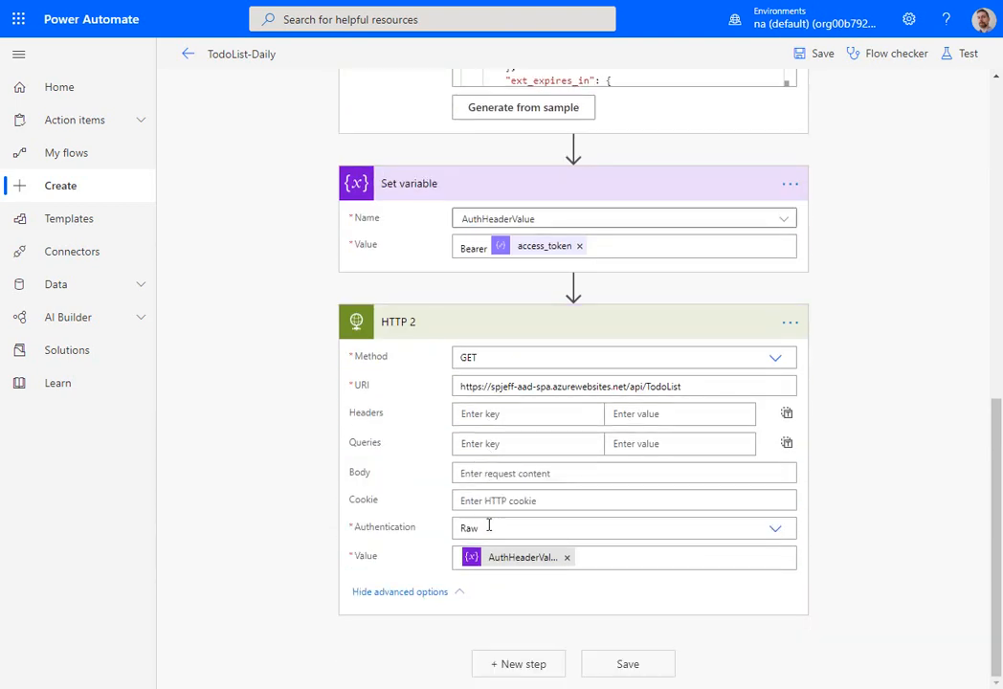
{"action": "mouse_move", "coordinate": [305, 506]}
{"action": "left_mouse_down"}
{"action": "mouse_move", "coordinate": [541, 590]}
{"action": "mouse_move", "coordinate": [637, 588]}
{"action": "left_mouse_up"}
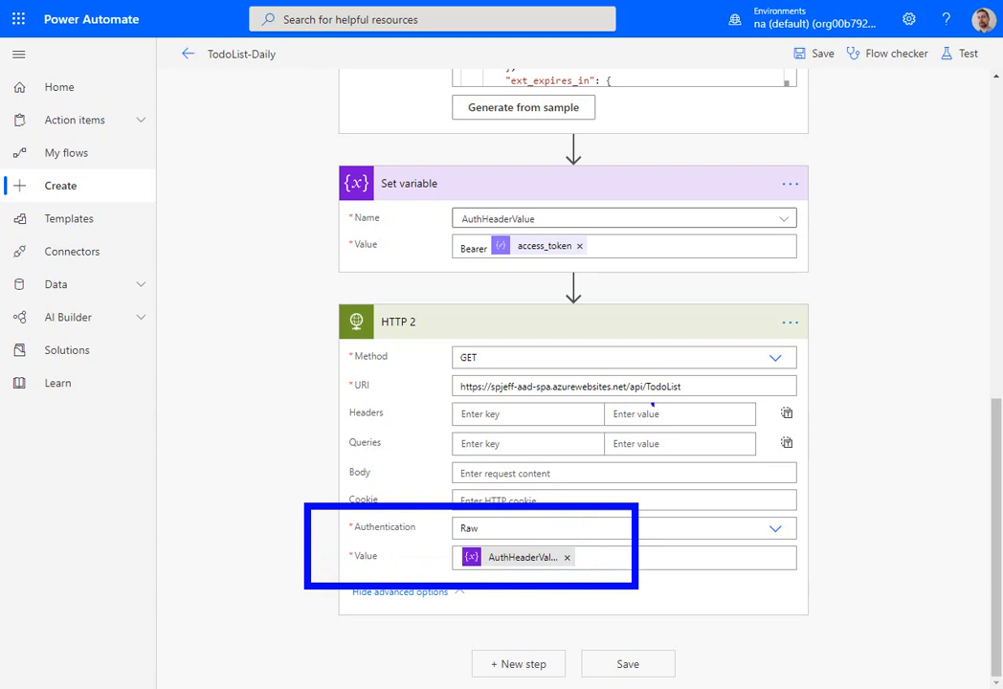
{"action": "left_click_drag", "start_coordinate": [652, 406], "coordinate": [705, 414]}
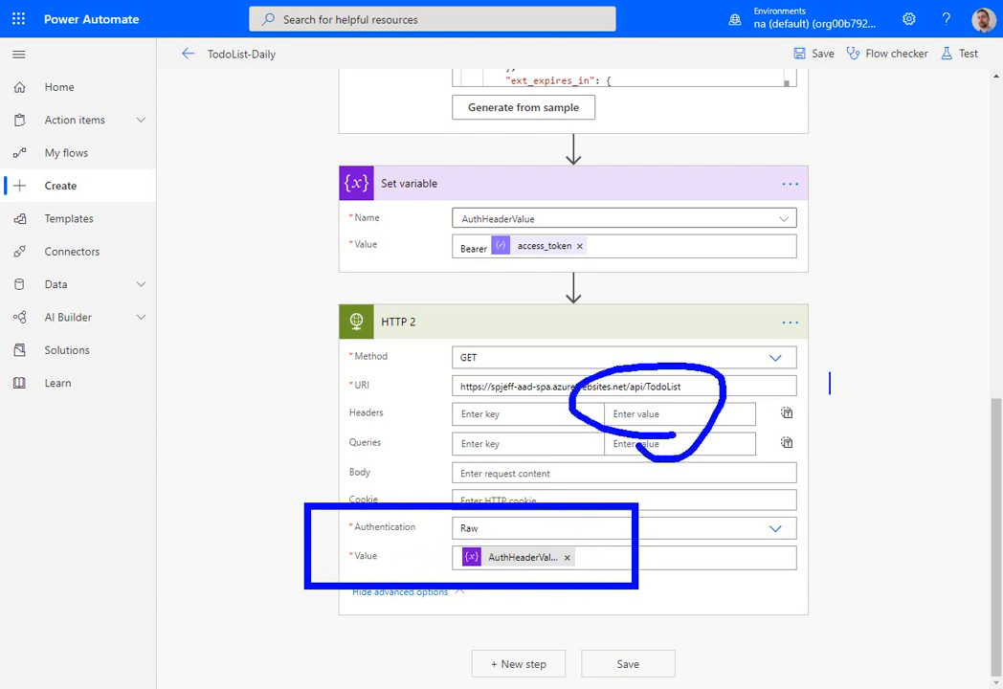
{"action": "type", "text": "Data"}
{"action": "key", "text": "Return"}
{"action": "type", "text": "JSON"}
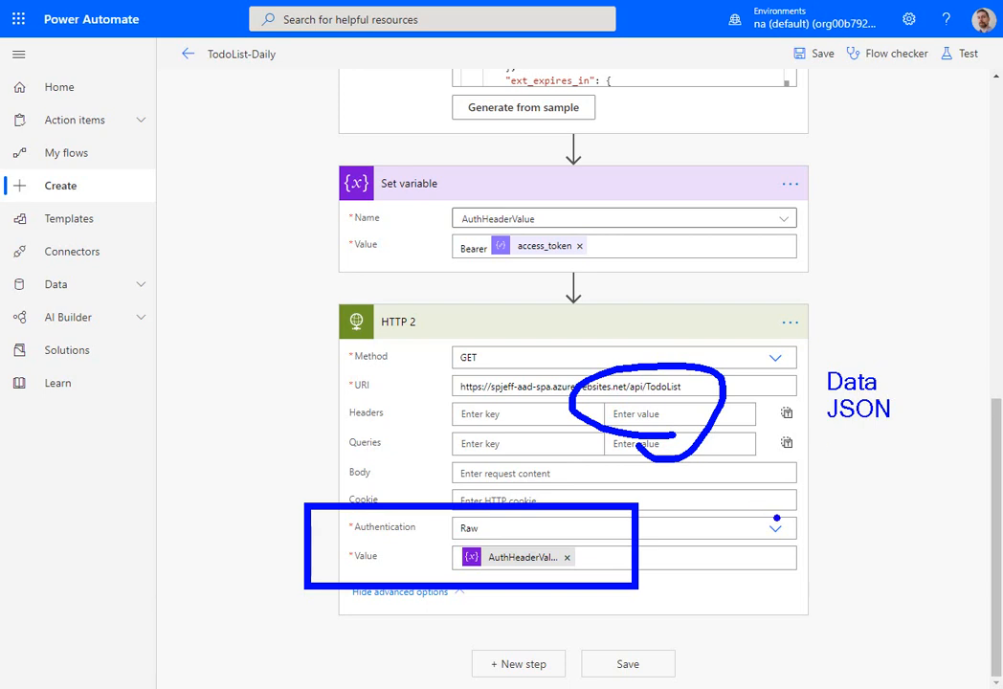
{"action": "key", "text": "Escape"}
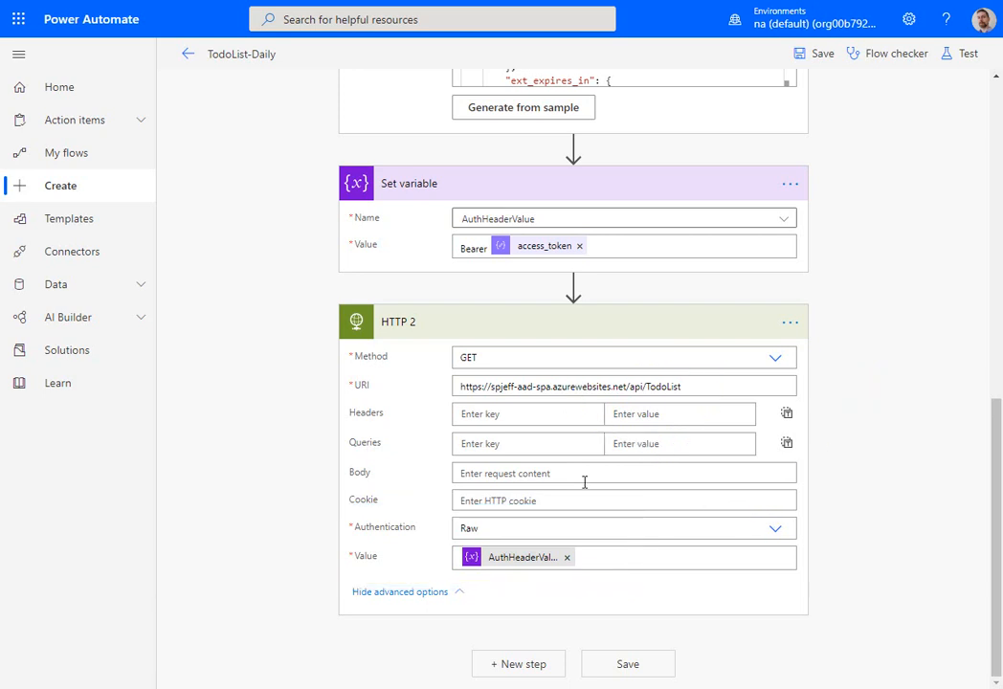
- Add an Office 365 Outlook Send an email (V2) action after the HTTP 2 action
{"action": "left_click", "coordinate": [528, 669]}
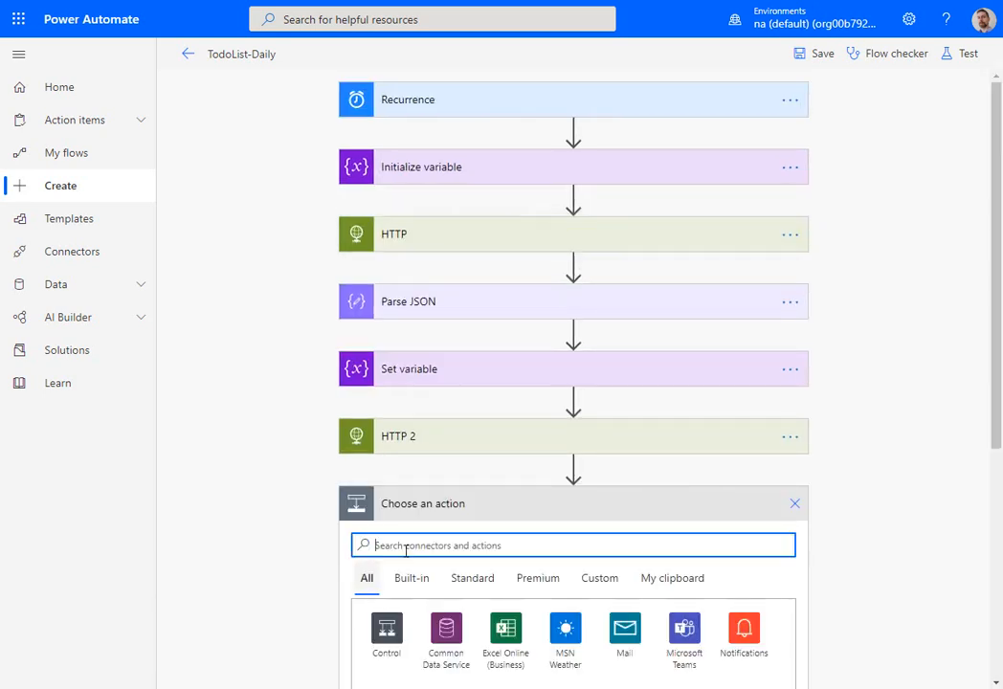
{"action": "type", "text": "email"}
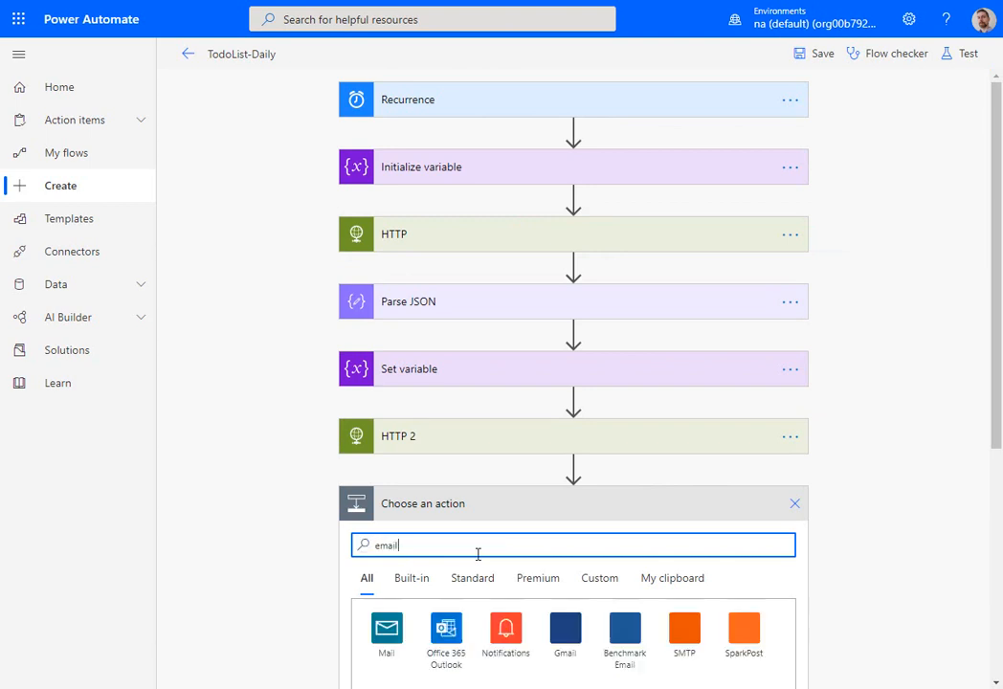
{"action": "scroll", "coordinate": [476, 557], "scroll_direction": "down", "scroll_amount": 3}
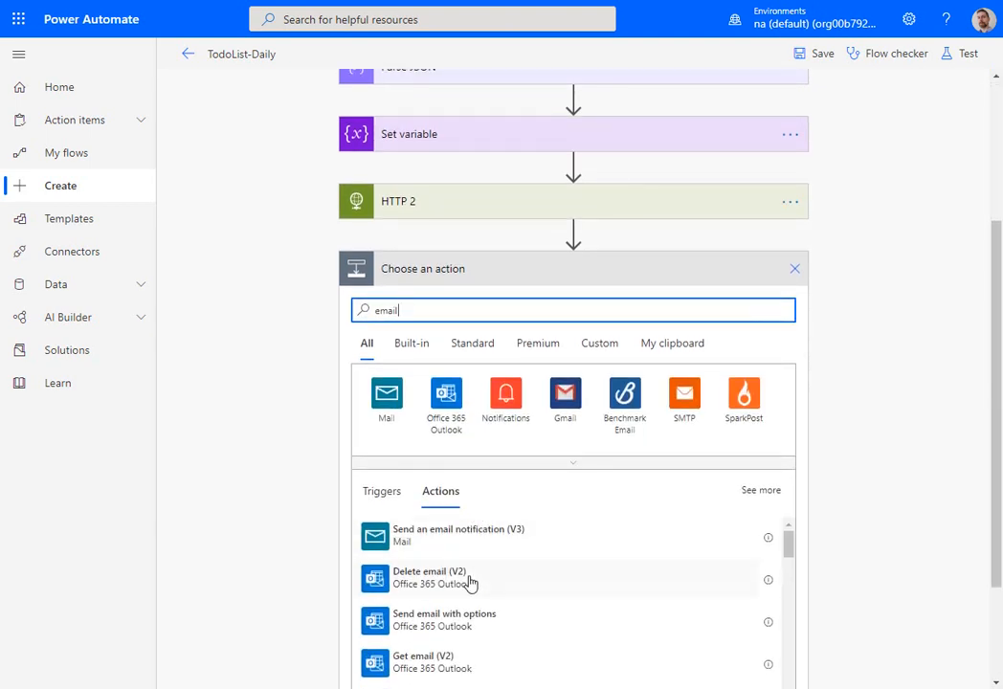
{"action": "scroll", "coordinate": [469, 583], "scroll_direction": "down", "scroll_amount": 1}
{"action": "scroll", "coordinate": [485, 585], "scroll_direction": "down", "scroll_amount": 3}
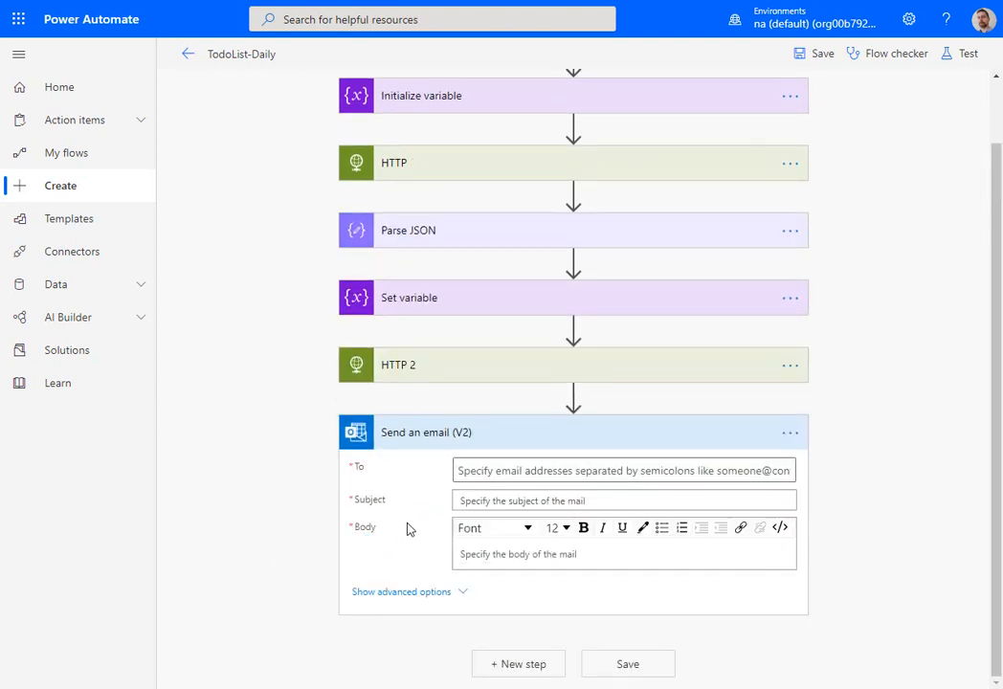
- Insert the HTTP 2 Body output into the email action's body
{"action": "left_click", "coordinate": [597, 561]}
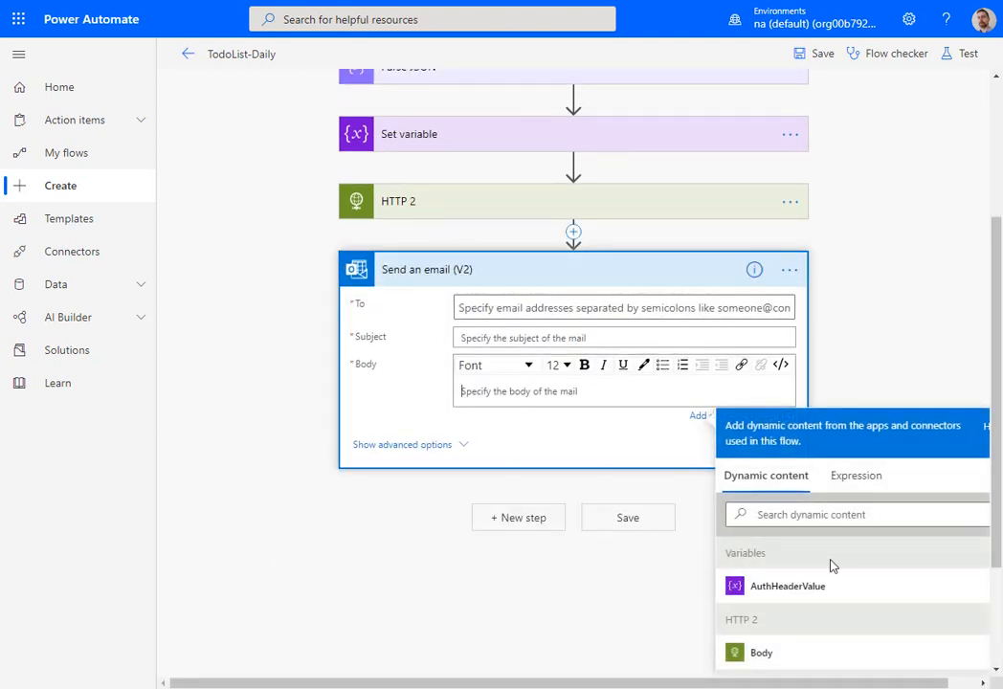
{"action": "scroll", "coordinate": [823, 582], "scroll_direction": "down", "scroll_amount": 1}
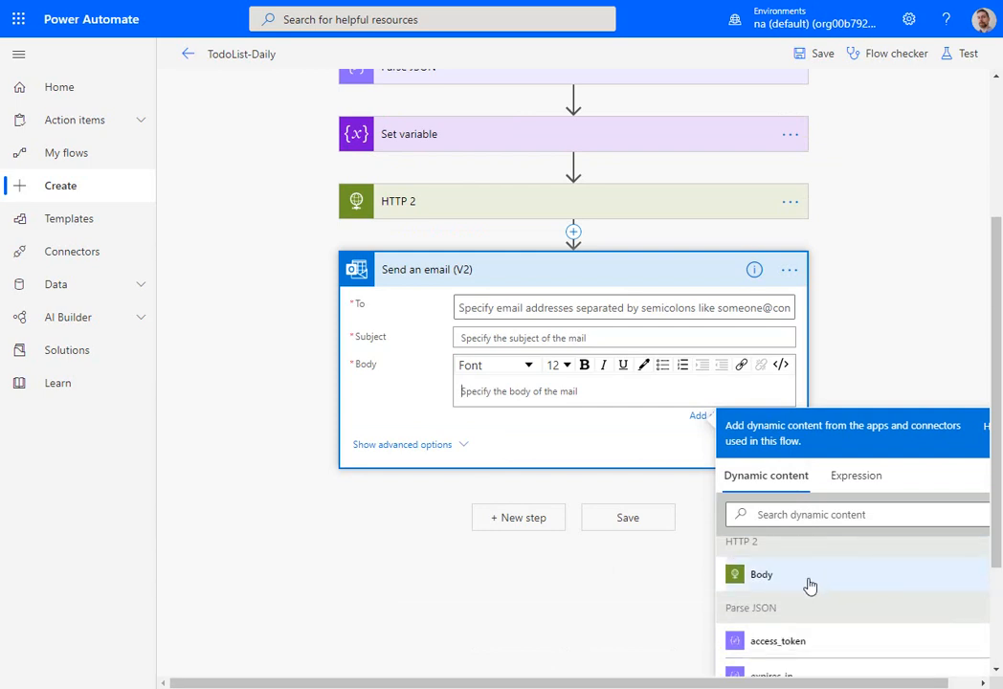
{"action": "left_click", "coordinate": [761, 574]}
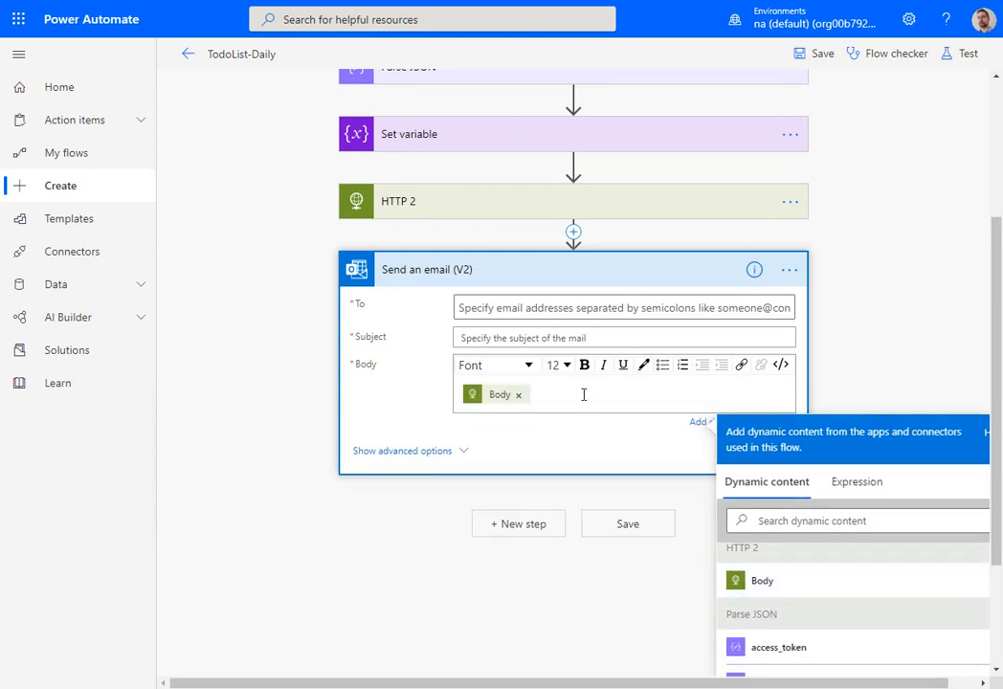
- Insert a Data Operation Parse JSON action between HTTP 2 and Send an email (V2)
{"action": "left_click", "coordinate": [574, 232]}
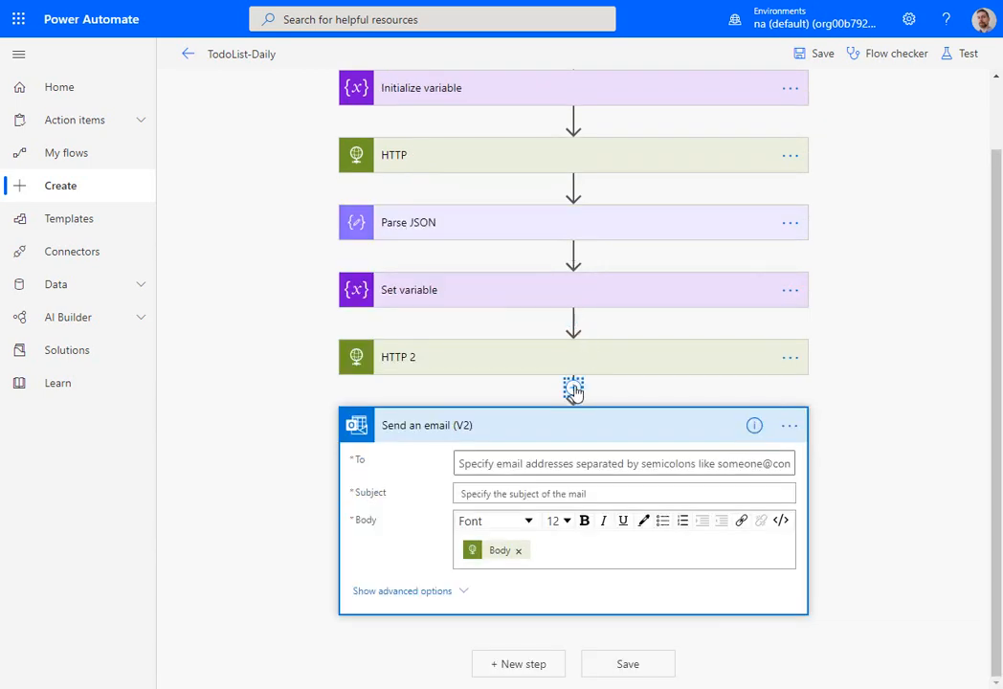
{"action": "left_click", "coordinate": [574, 388]}
{"action": "left_click", "coordinate": [587, 418]}
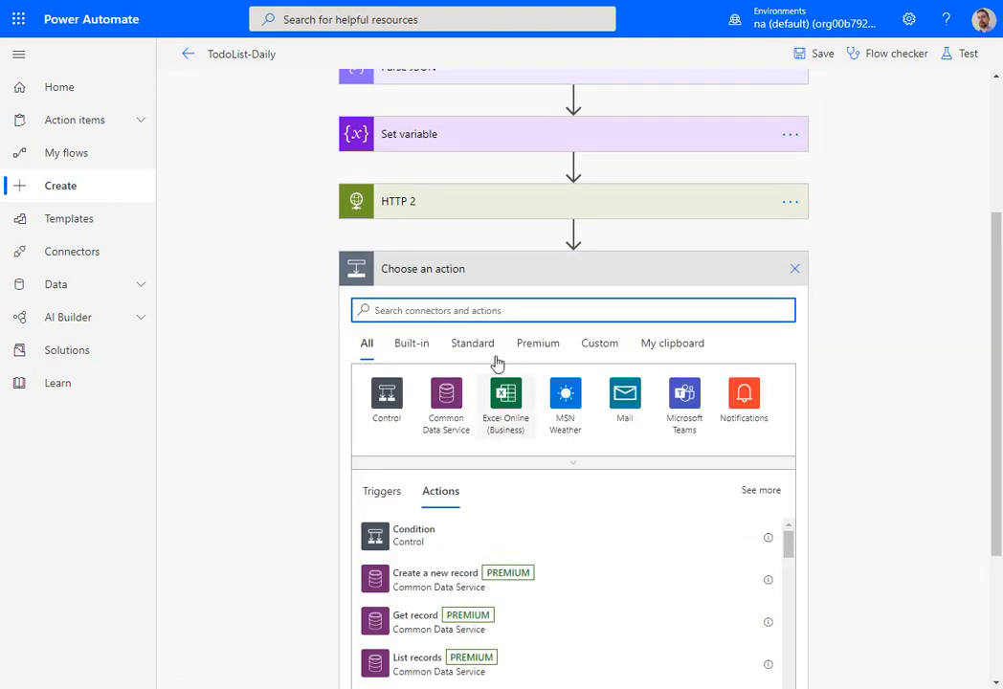
{"action": "type", "text": "par"}
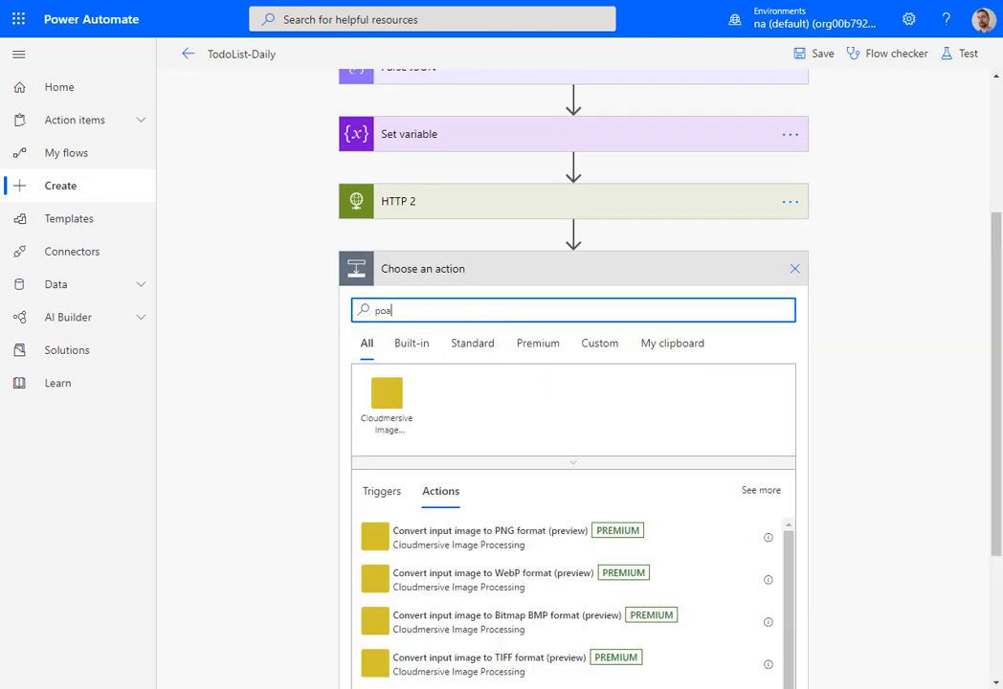
{"action": "type", "text": "se"}
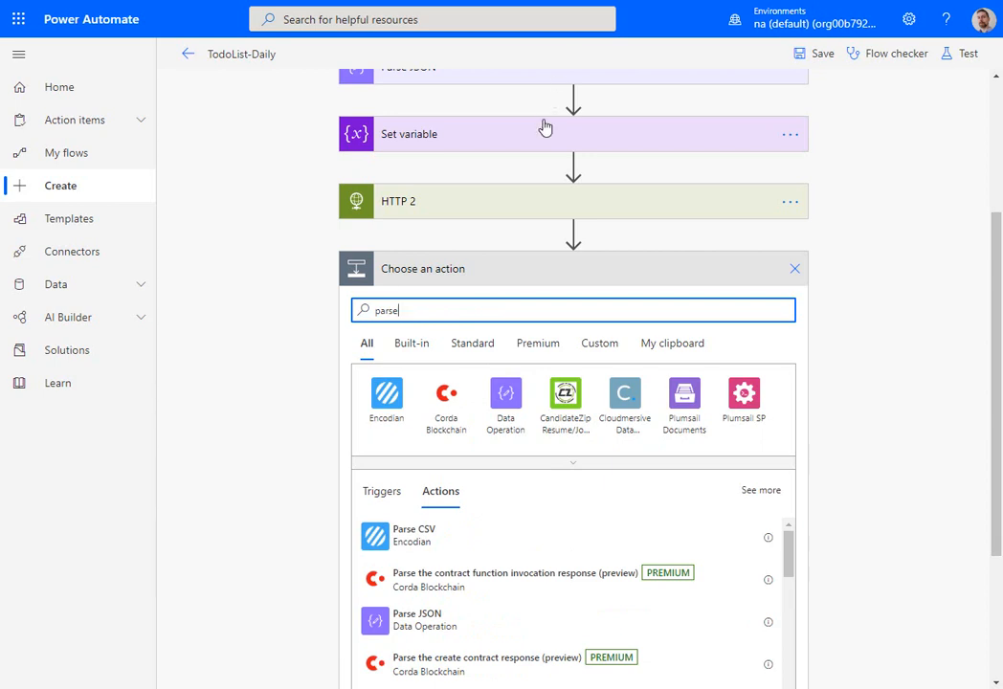
{"action": "left_click", "coordinate": [491, 624]}
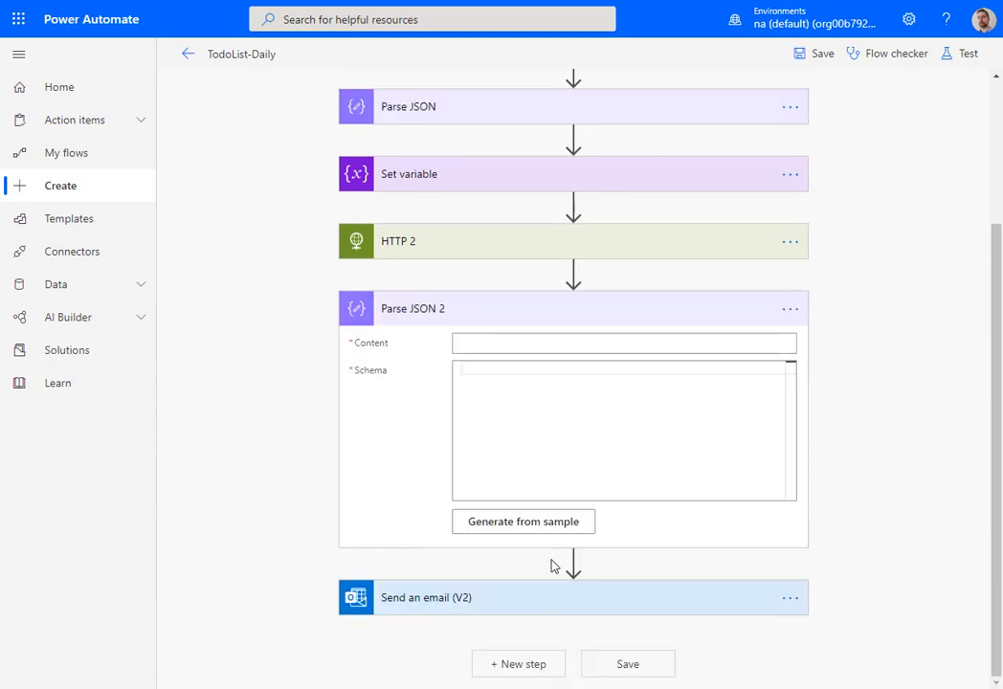
- Set the Parse JSON 2 action's content to the HTTP 2 Body output
{"action": "left_click", "coordinate": [526, 340]}
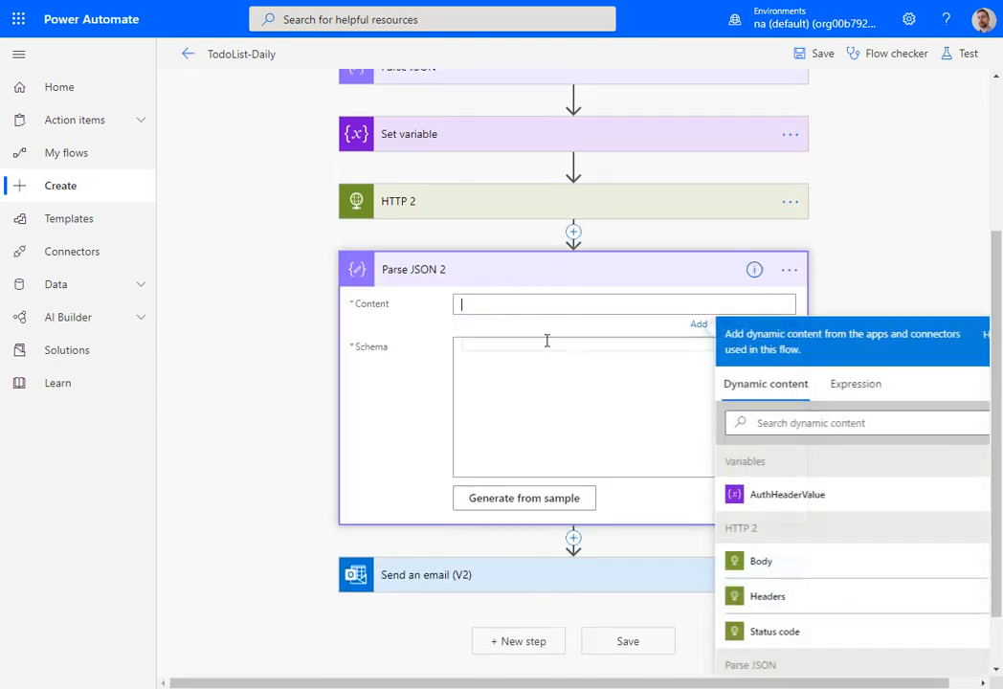
{"action": "left_click", "coordinate": [810, 564]}
{"action": "left_click", "coordinate": [538, 362]}
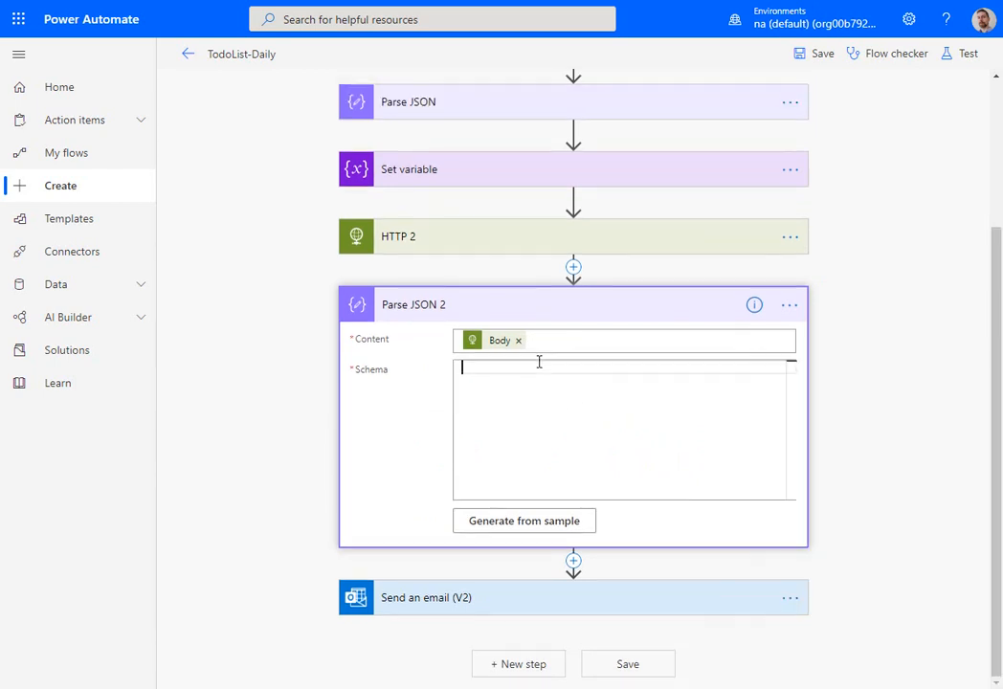
- Enter the recipient's e-mail address in the Send an email (V2) action and set its subject to "Data Feed - Todo List"
{"action": "left_click", "coordinate": [530, 601]}
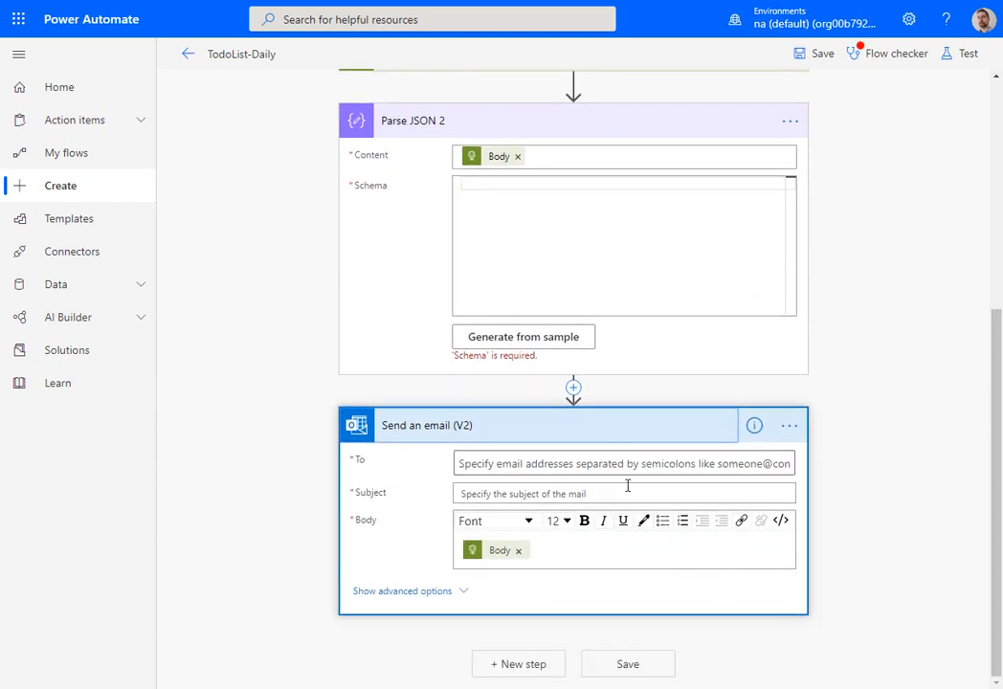
{"action": "left_click", "coordinate": [644, 465]}
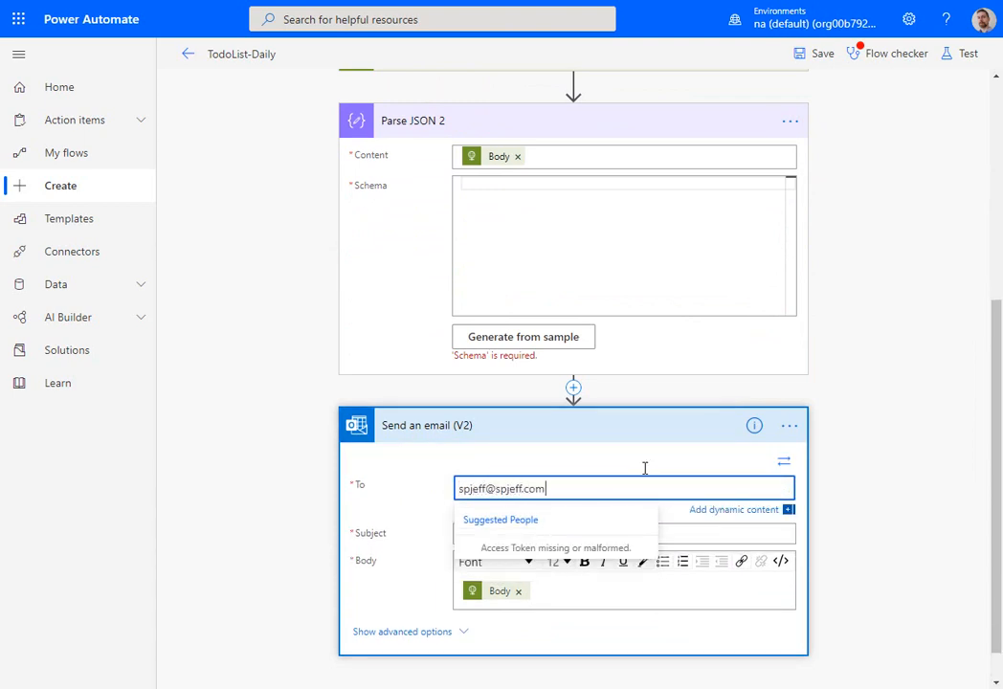
{"action": "left_click", "coordinate": [884, 494]}
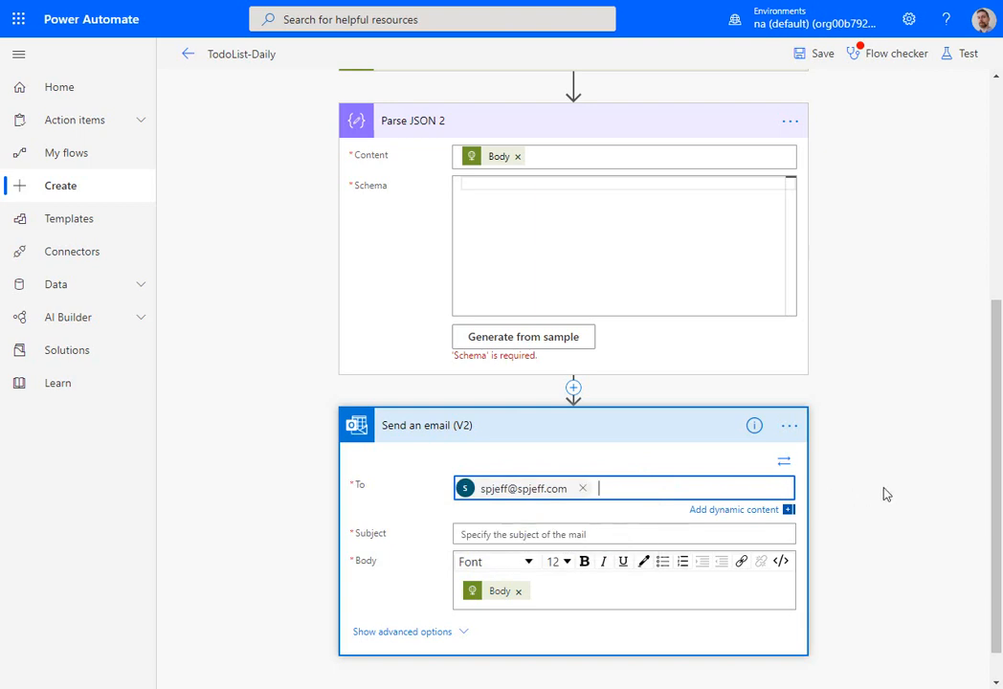
{"action": "left_click", "coordinate": [759, 536]}
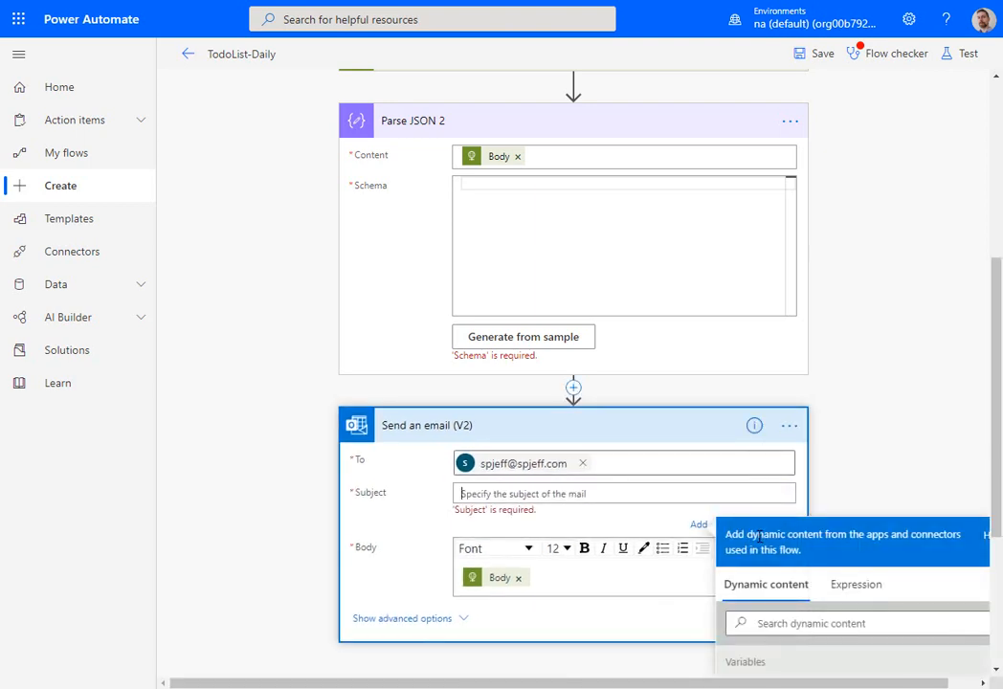
{"action": "type", "text": "Data Feed - Todo List"}
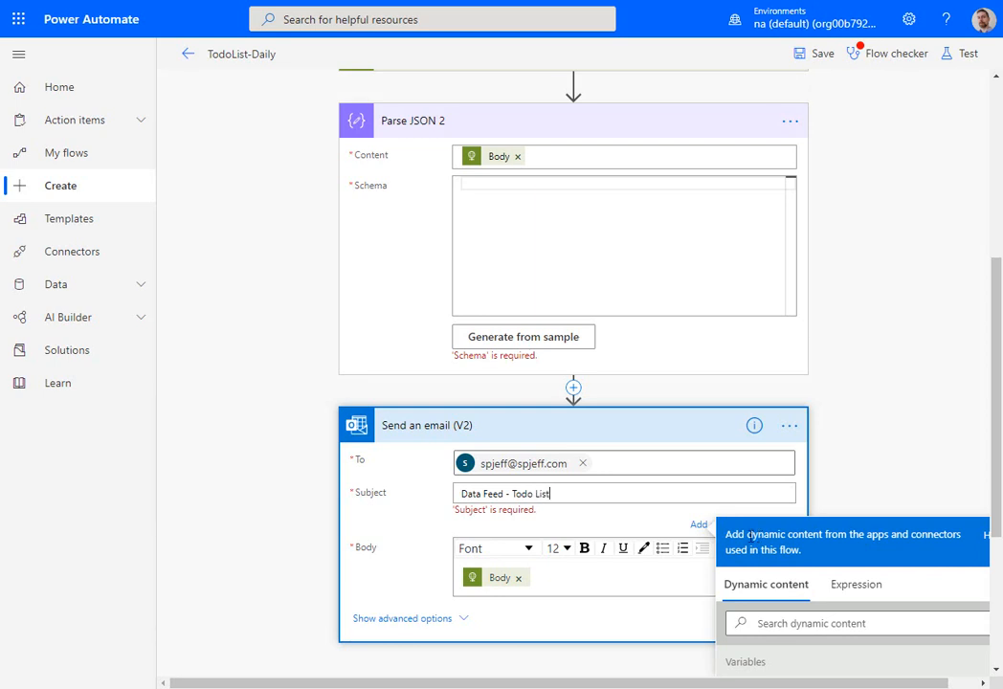
- Check the flow for errors and generate the Parse JSON 2 schema from the copied Todo List JSON sample
{"action": "left_click", "coordinate": [890, 54]}
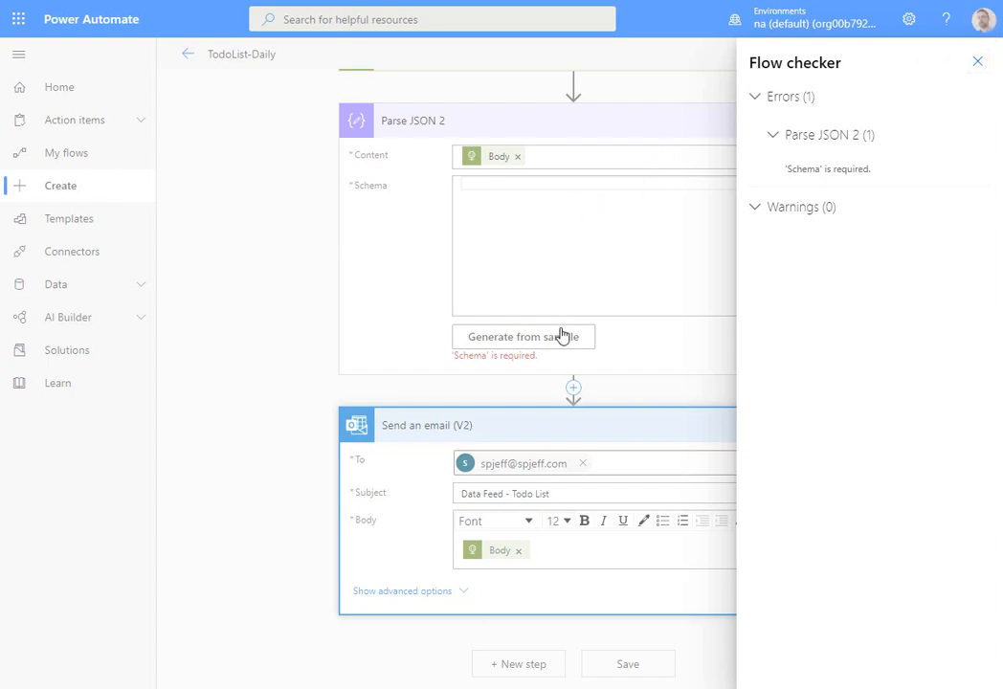
{"action": "left_click", "coordinate": [562, 336]}
{"action": "left_click", "coordinate": [559, 340]}
{"action": "key", "text": "ctrl+v"}
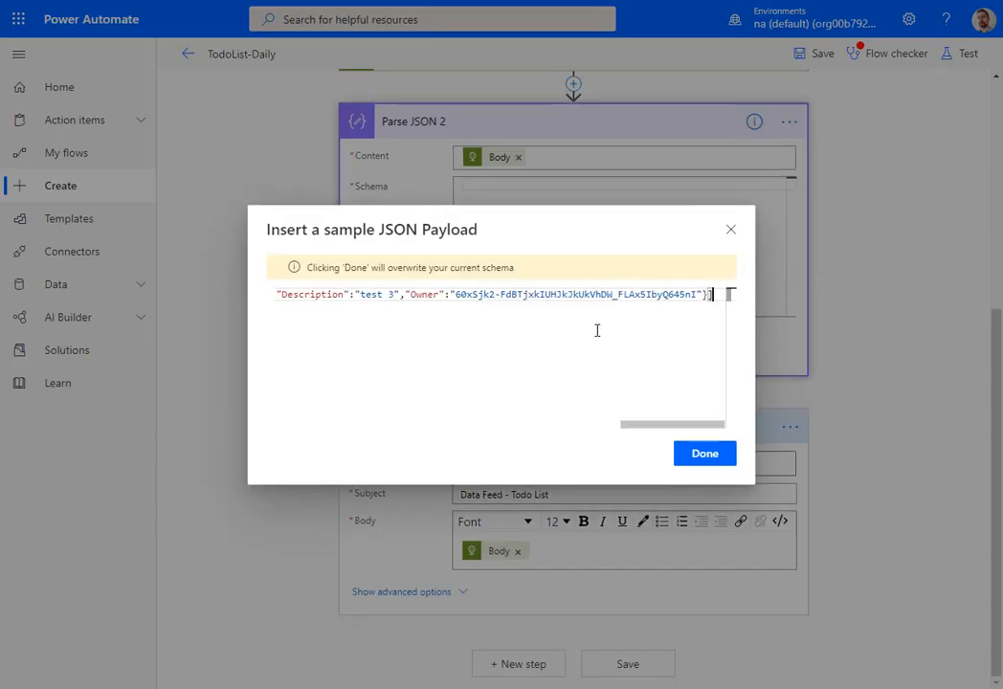
{"action": "left_click", "coordinate": [705, 453]}
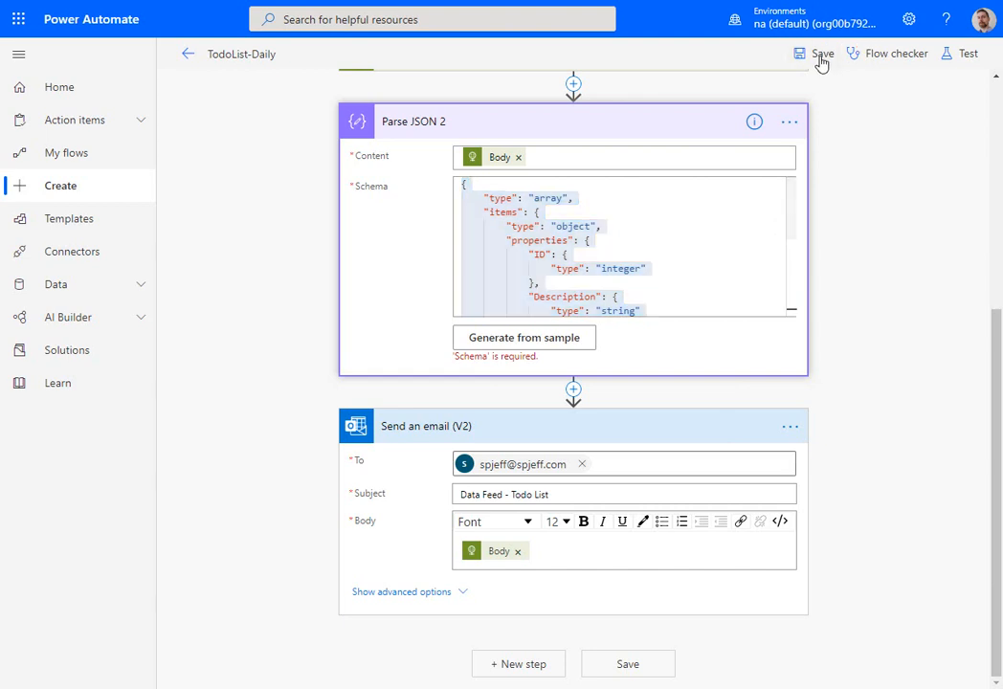
- Remove the HTTP 2 Body reference from the email's body and save the flow
{"action": "left_click", "coordinate": [517, 551]}
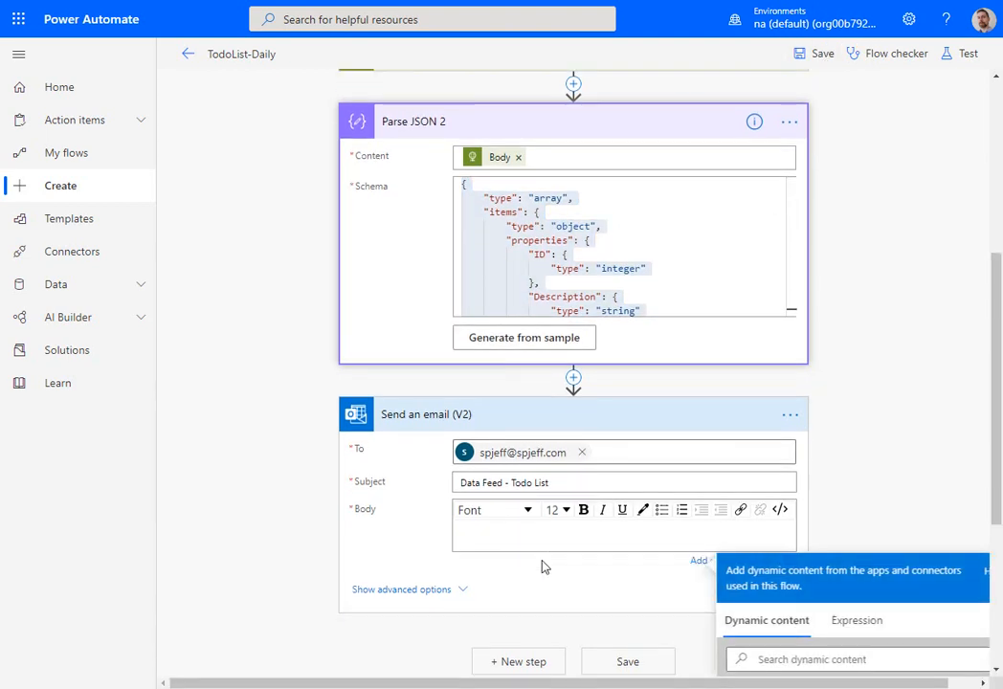
{"action": "left_click", "coordinate": [542, 541]}
{"action": "scroll", "coordinate": [900, 478], "scroll_direction": "down", "scroll_amount": 3}
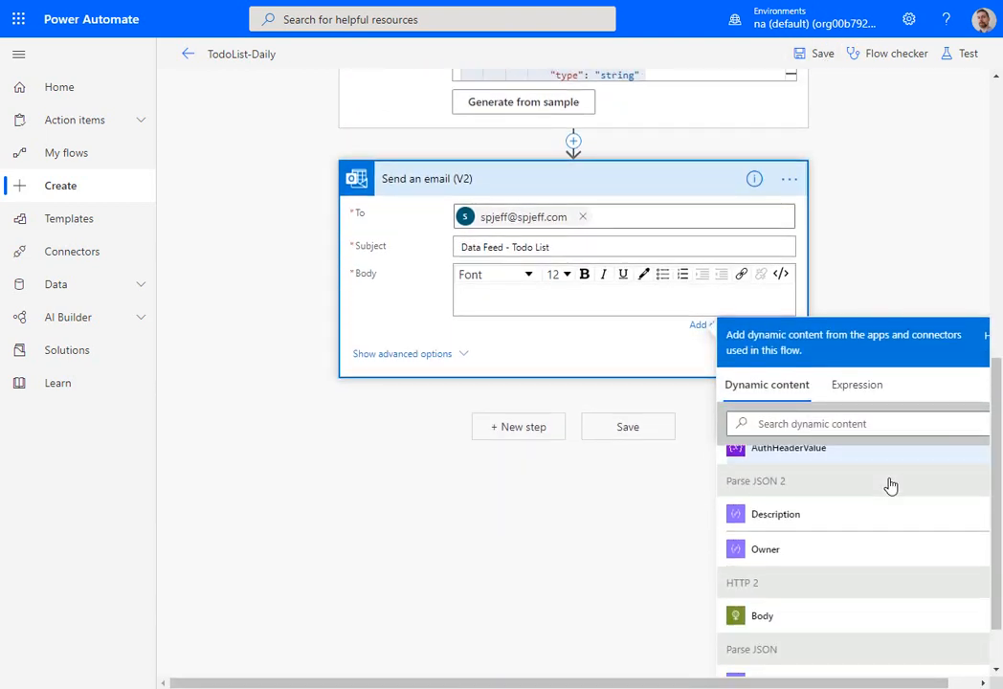
{"action": "scroll", "coordinate": [874, 507], "scroll_direction": "down", "scroll_amount": 1}
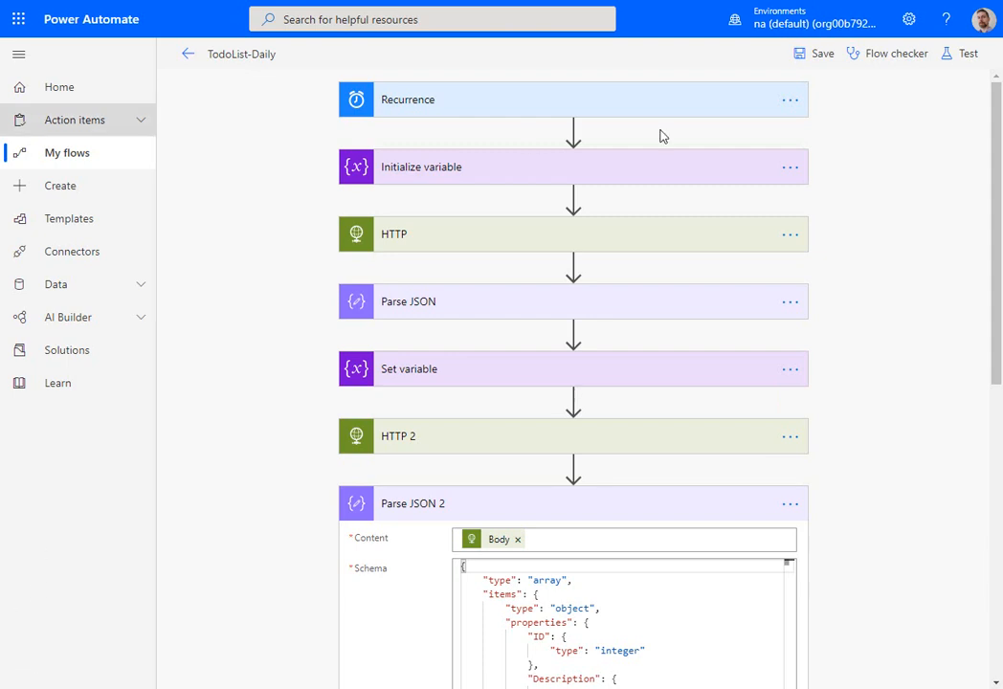
{"action": "left_click", "coordinate": [824, 54]}
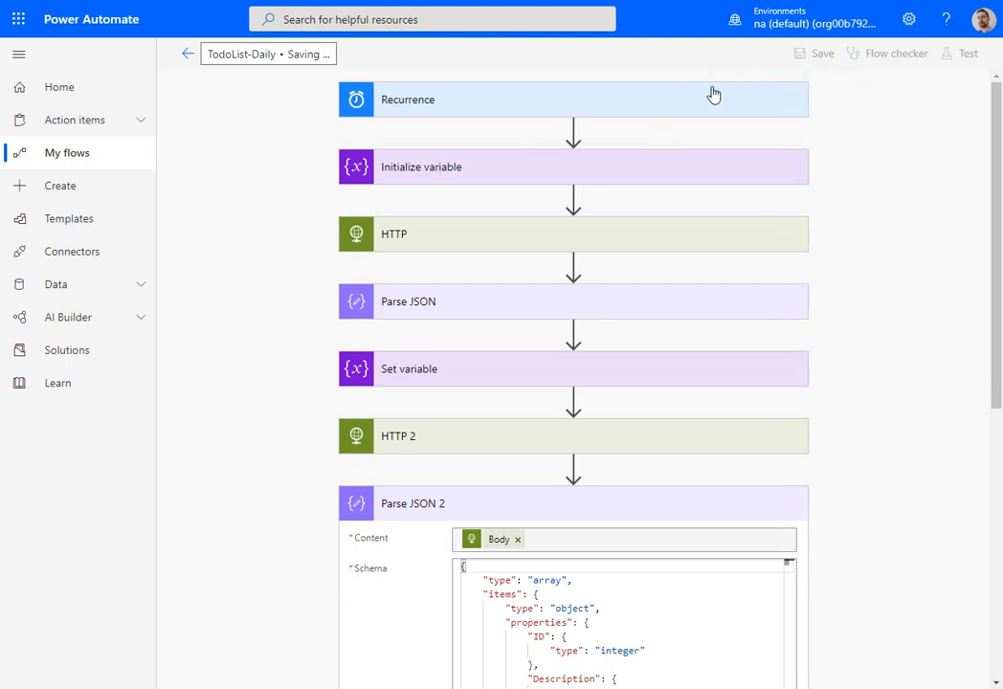
- Expand the Recurrence and Initialize variable actions and review the schedule and the AuthHeaderValue variable's name and type
{"action": "left_click", "coordinate": [670, 98]}
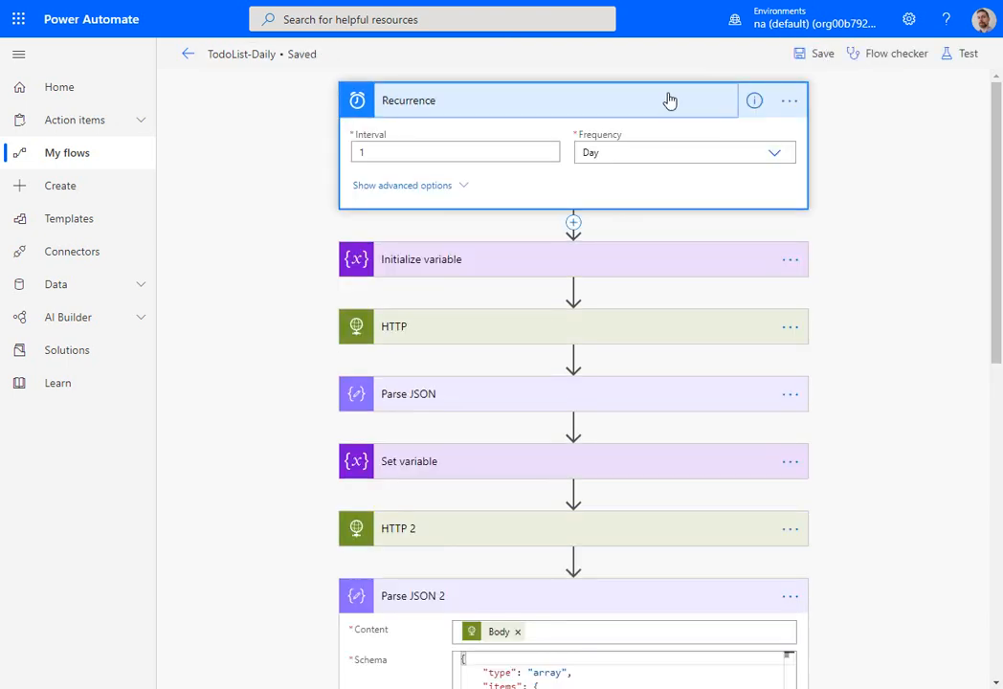
{"action": "left_click", "coordinate": [660, 265]}
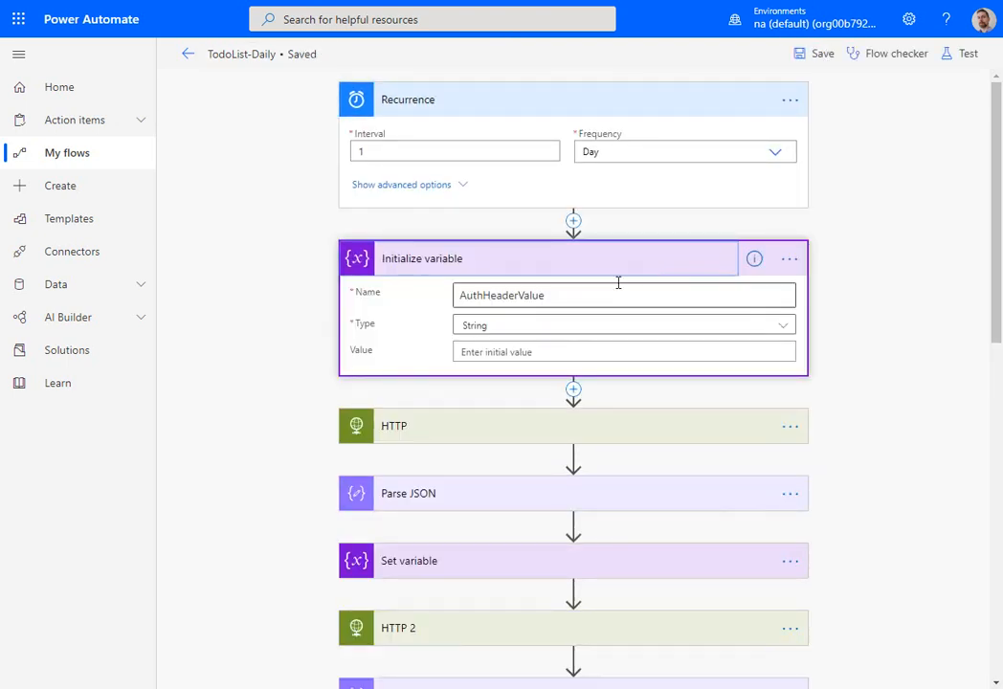
{"action": "key", "text": "ctrl+2"}
{"action": "left_click_drag", "start_coordinate": [538, 296], "coordinate": [594, 268]}
{"action": "left_click_drag", "start_coordinate": [428, 320], "coordinate": [523, 362]}
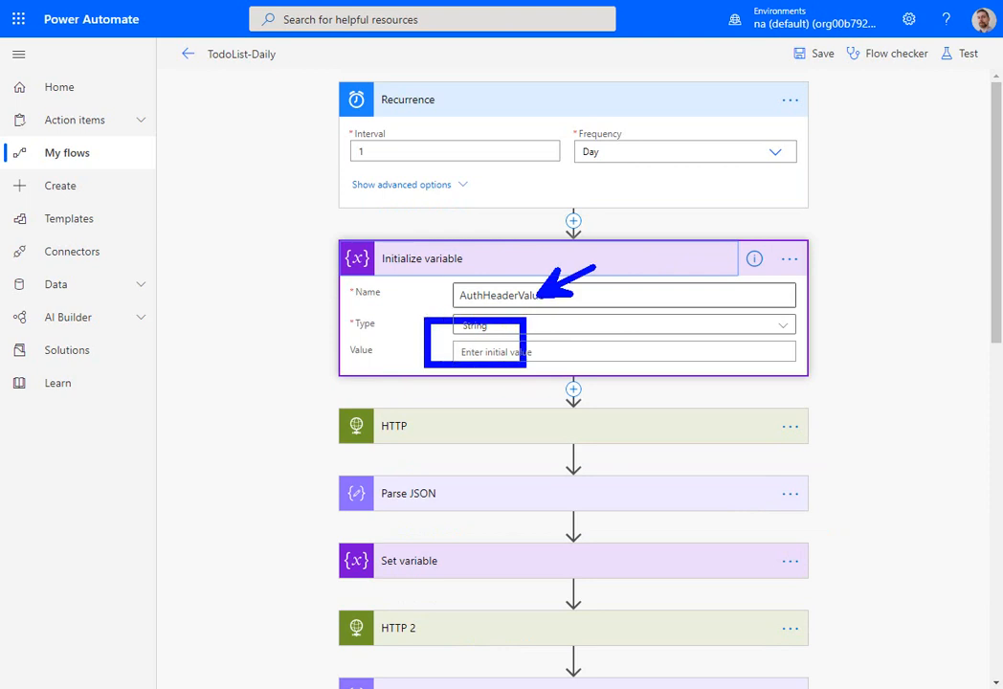
{"action": "key", "text": "Escape"}
- Expand the first HTTP action and review its method, the tenant name in the token URI, and the client credentials in its body
{"action": "left_click", "coordinate": [466, 431]}
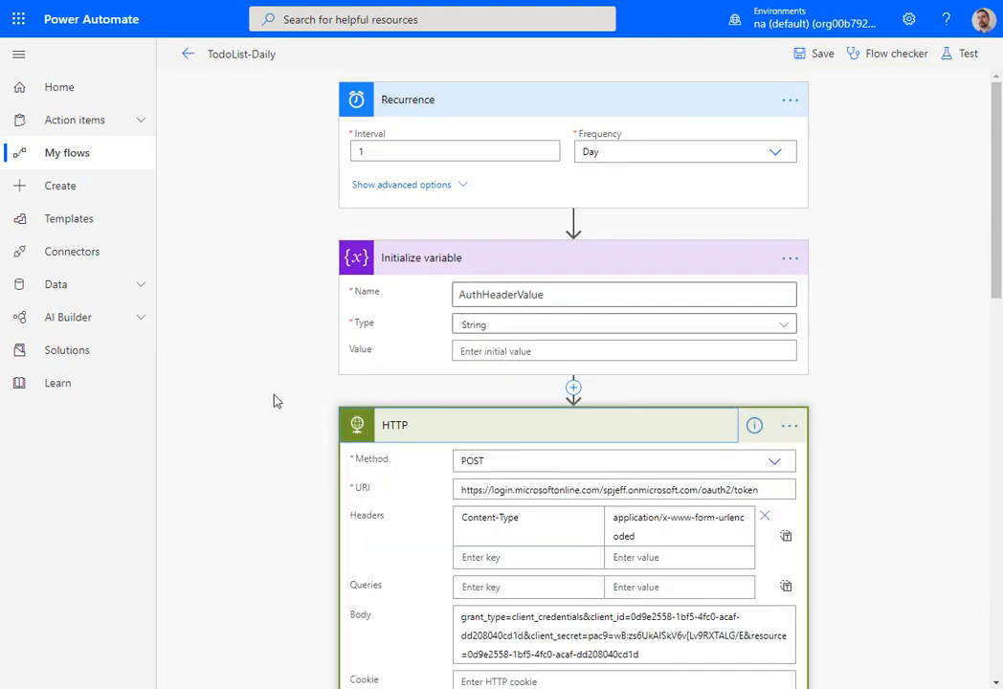
{"action": "scroll", "coordinate": [276, 401], "scroll_direction": "down", "scroll_amount": 2}
{"action": "key", "text": "ctrl+2"}
{"action": "mouse_move", "coordinate": [434, 280]}
{"action": "left_mouse_down"}
{"action": "mouse_move", "coordinate": [610, 329]}
{"action": "mouse_move", "coordinate": [811, 359]}
{"action": "left_mouse_up"}
{"action": "left_click_drag", "start_coordinate": [594, 346], "coordinate": [710, 339]}
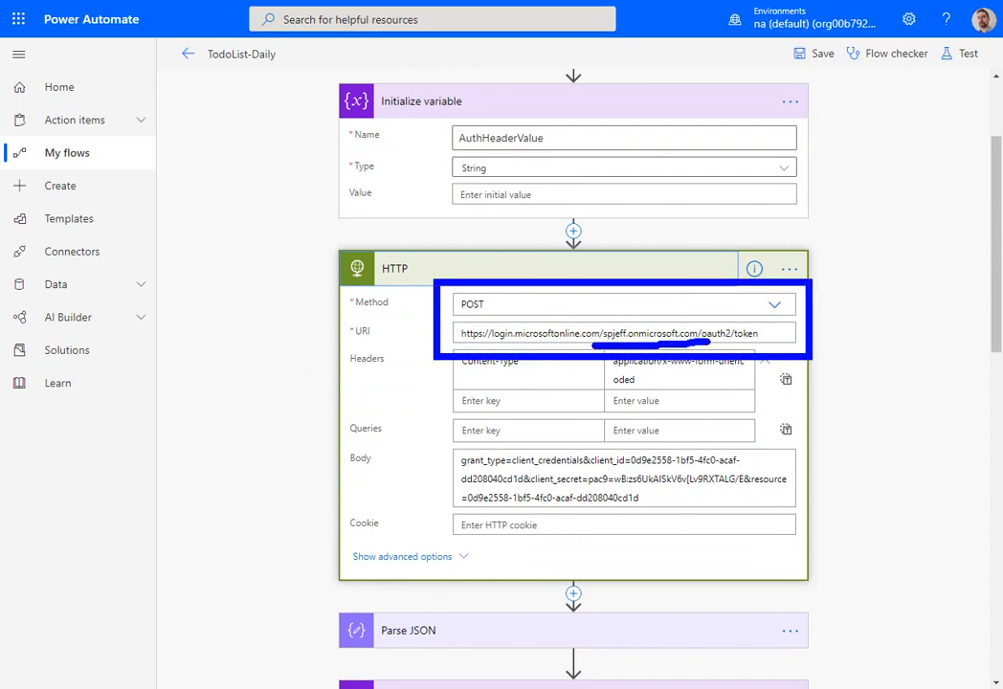
{"action": "left_click_drag", "start_coordinate": [621, 320], "coordinate": [621, 244]}
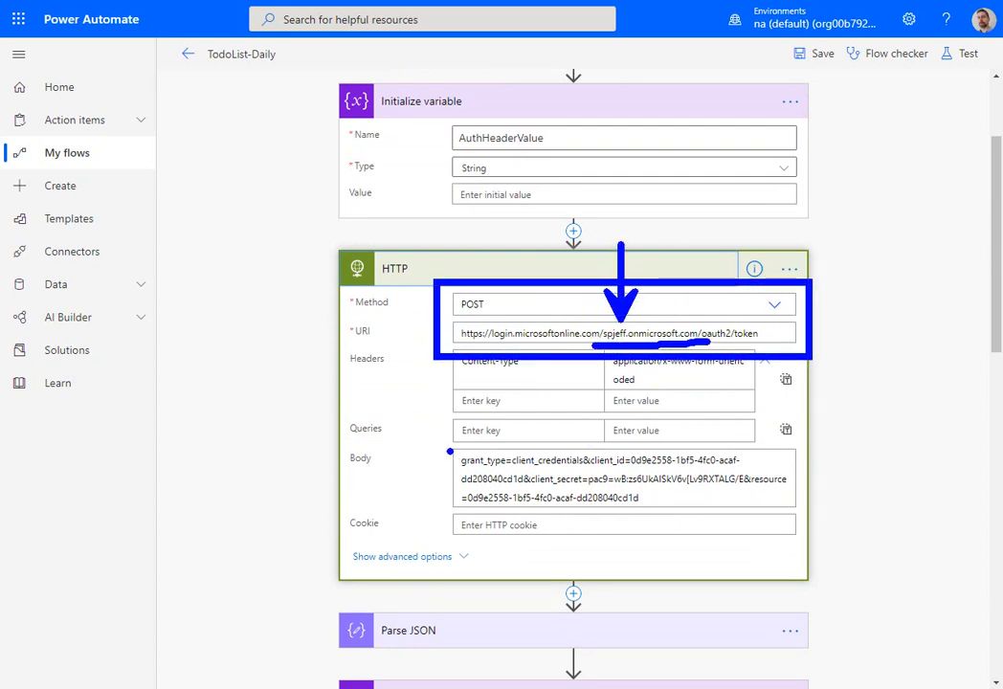
{"action": "left_click_drag", "start_coordinate": [659, 451], "coordinate": [696, 413]}
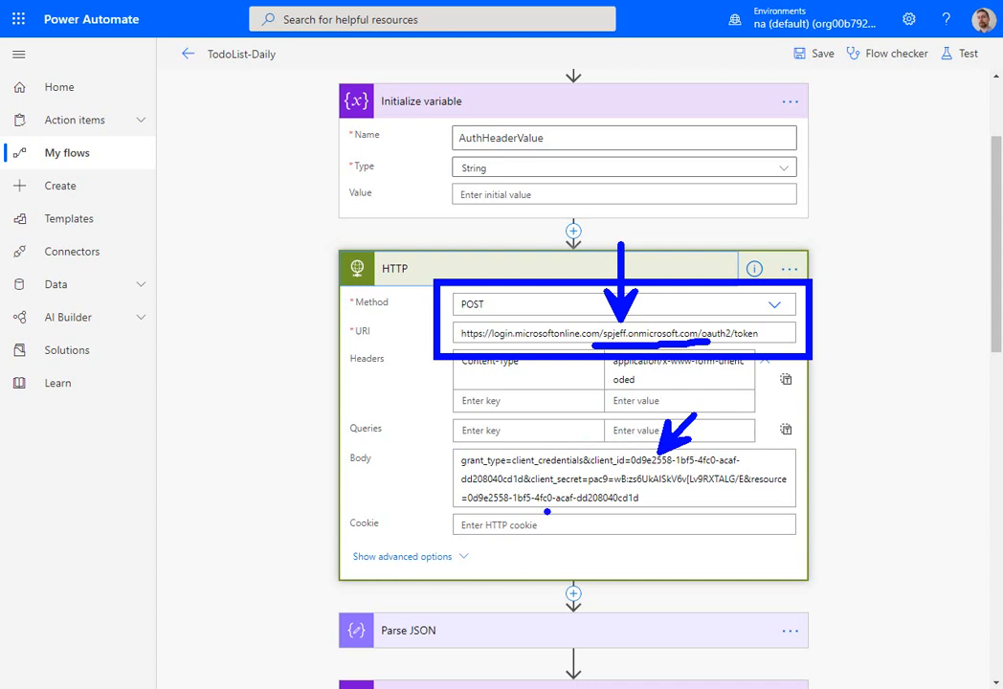
{"action": "left_click_drag", "start_coordinate": [539, 509], "coordinate": [609, 557]}
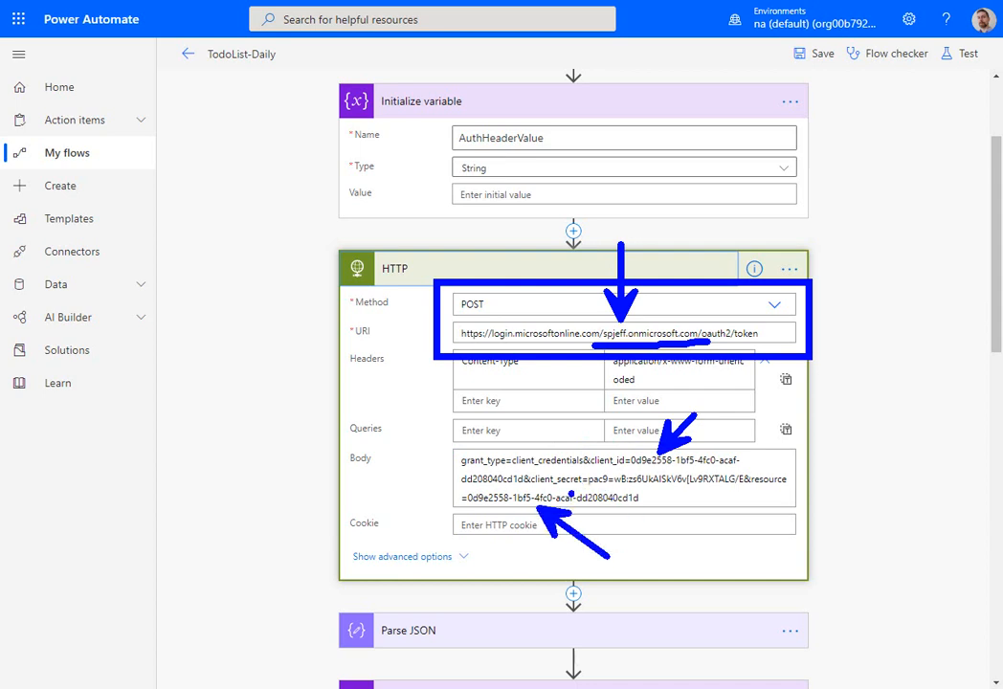
{"action": "left_click_drag", "start_coordinate": [571, 495], "coordinate": [815, 493]}
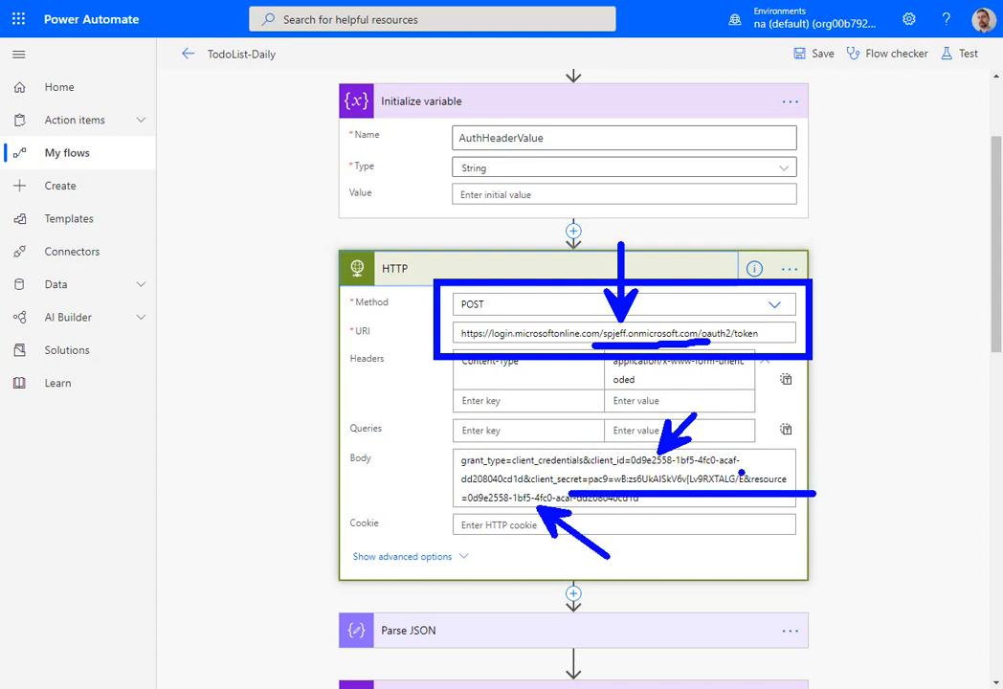
{"action": "key", "text": "Escape"}
- Expand the Parse JSON and Set variable actions and examine how the AuthHeaderValue variable's value is composed
{"action": "scroll", "coordinate": [494, 331], "scroll_direction": "down", "scroll_amount": 3}
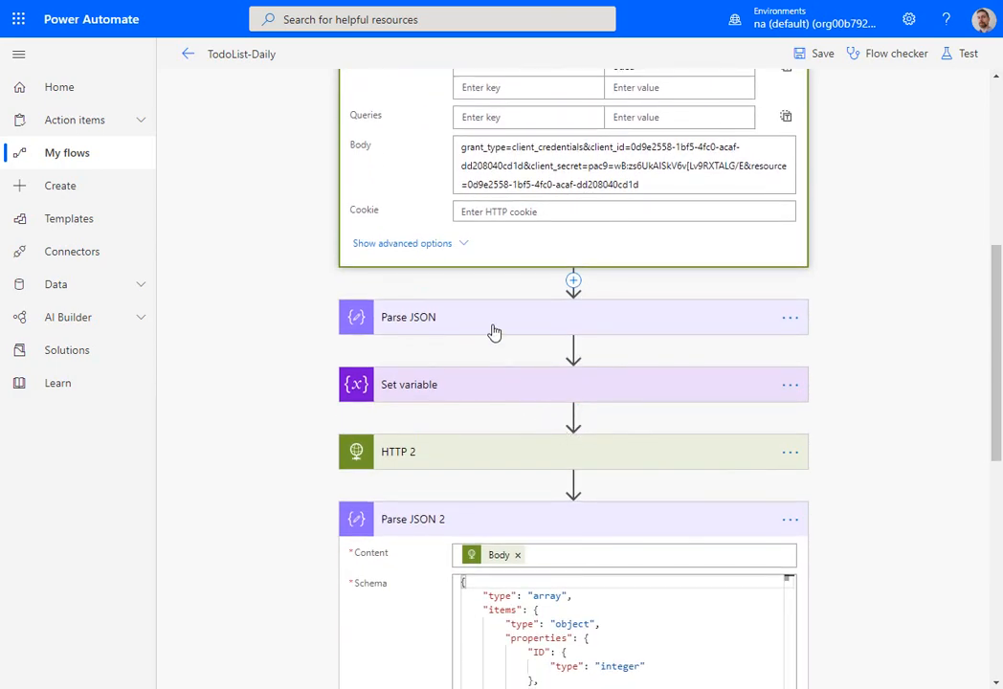
{"action": "left_click", "coordinate": [490, 326]}
{"action": "scroll", "coordinate": [452, 336], "scroll_direction": "down", "scroll_amount": 3}
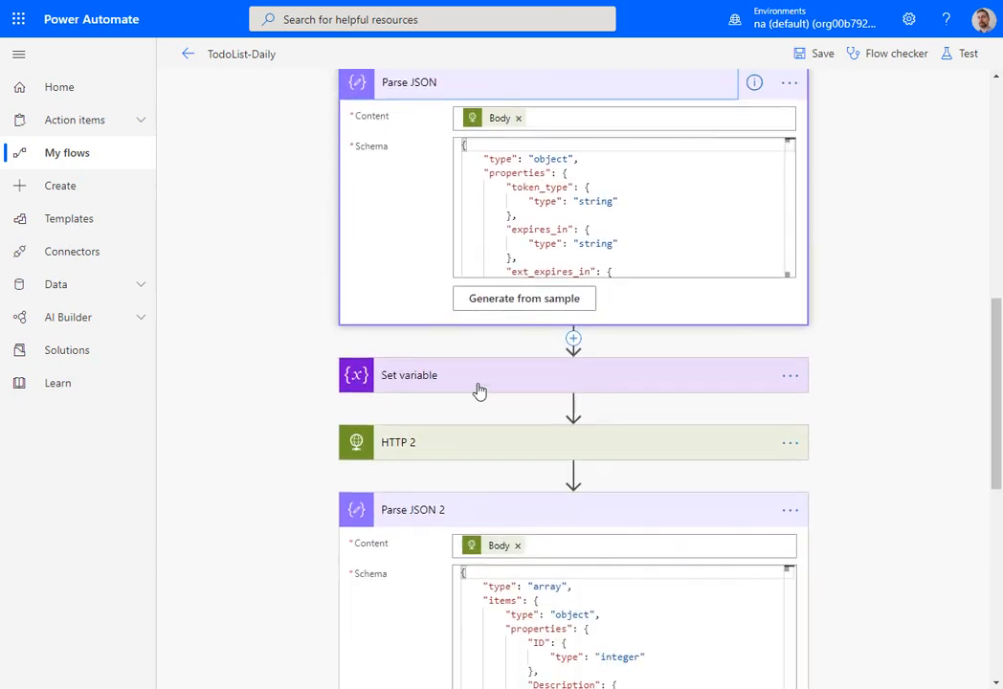
{"action": "left_click", "coordinate": [480, 387]}
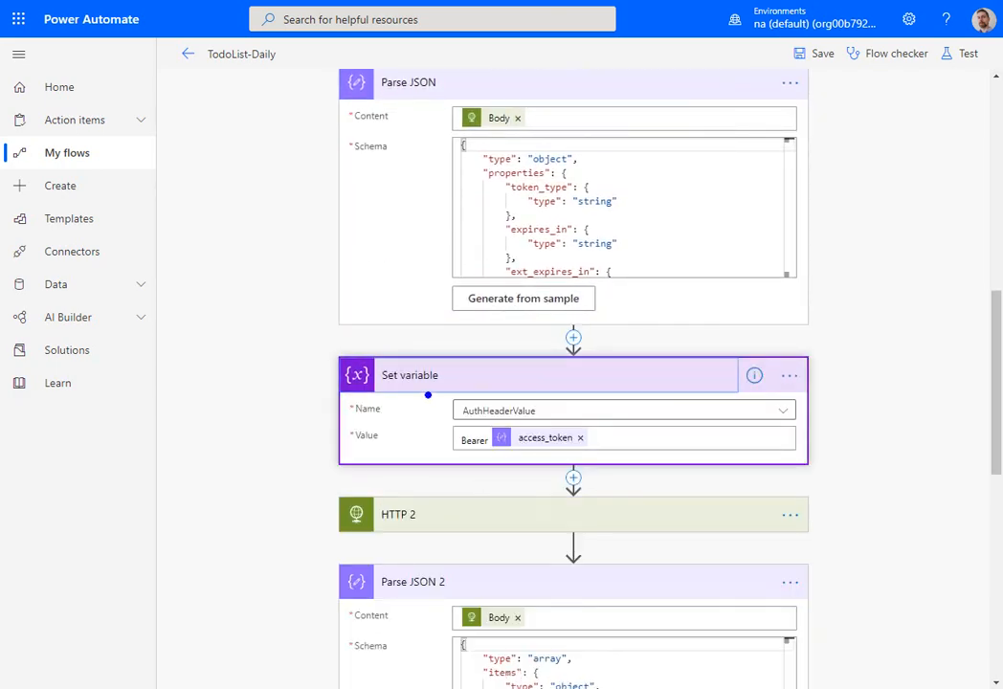
{"action": "left_click_drag", "start_coordinate": [433, 394], "coordinate": [626, 456]}
{"action": "left_click_drag", "start_coordinate": [473, 449], "coordinate": [471, 512]}
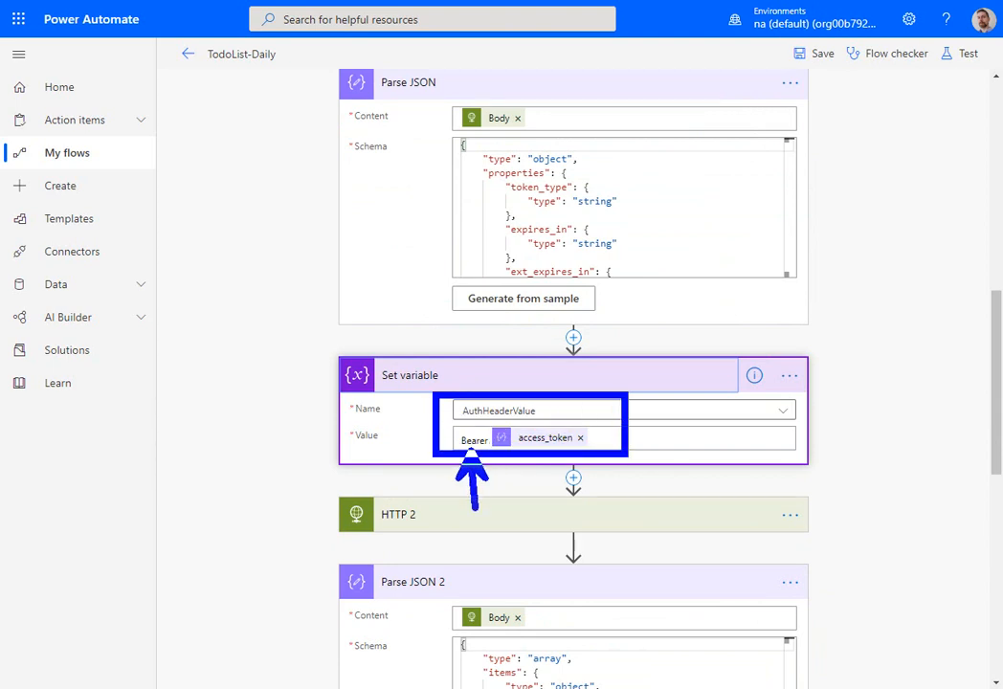
{"action": "left_click_drag", "start_coordinate": [509, 461], "coordinate": [600, 458]}
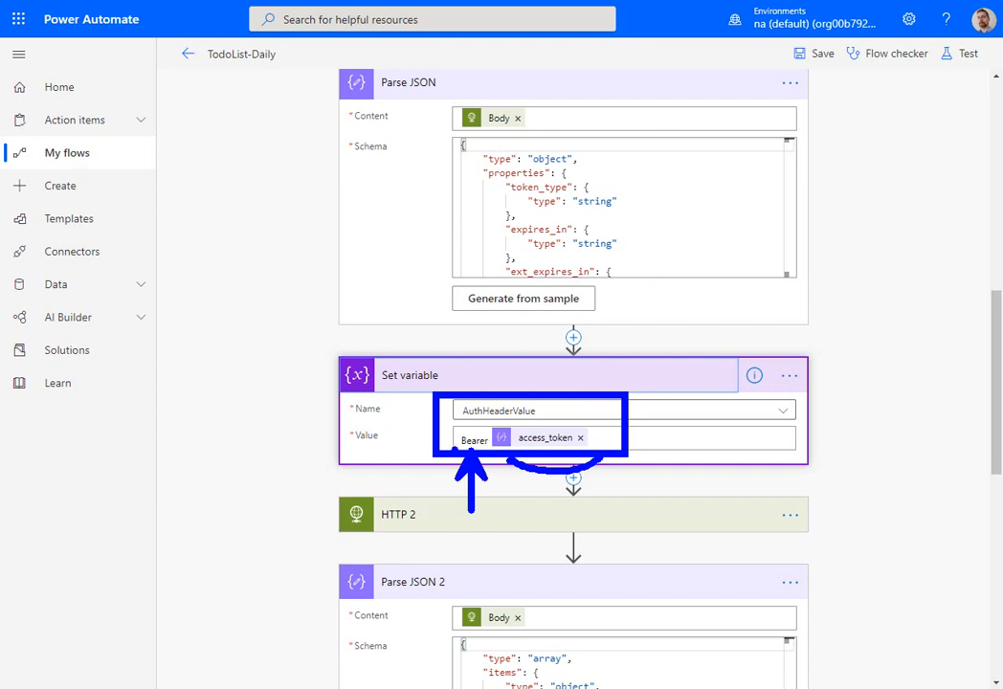
{"action": "key", "text": "Escape"}
- Expand the HTTP 2 action and examine its authentication type and authentication value
{"action": "scroll", "coordinate": [405, 407], "scroll_direction": "down", "scroll_amount": 3}
{"action": "left_click", "coordinate": [463, 282]}
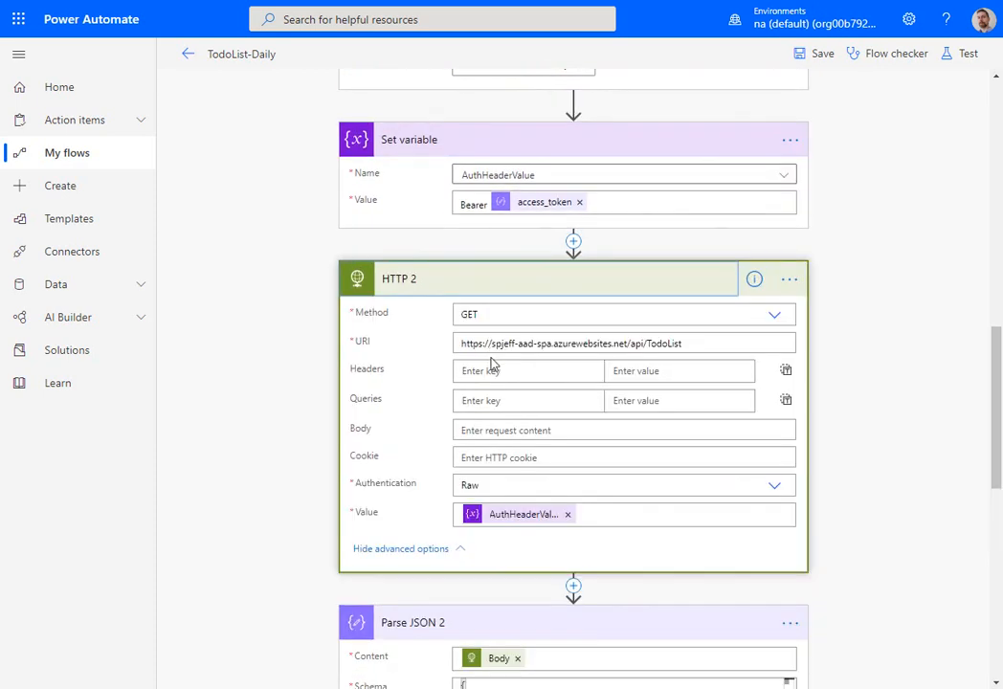
{"action": "scroll", "coordinate": [290, 360], "scroll_direction": "down", "scroll_amount": 3}
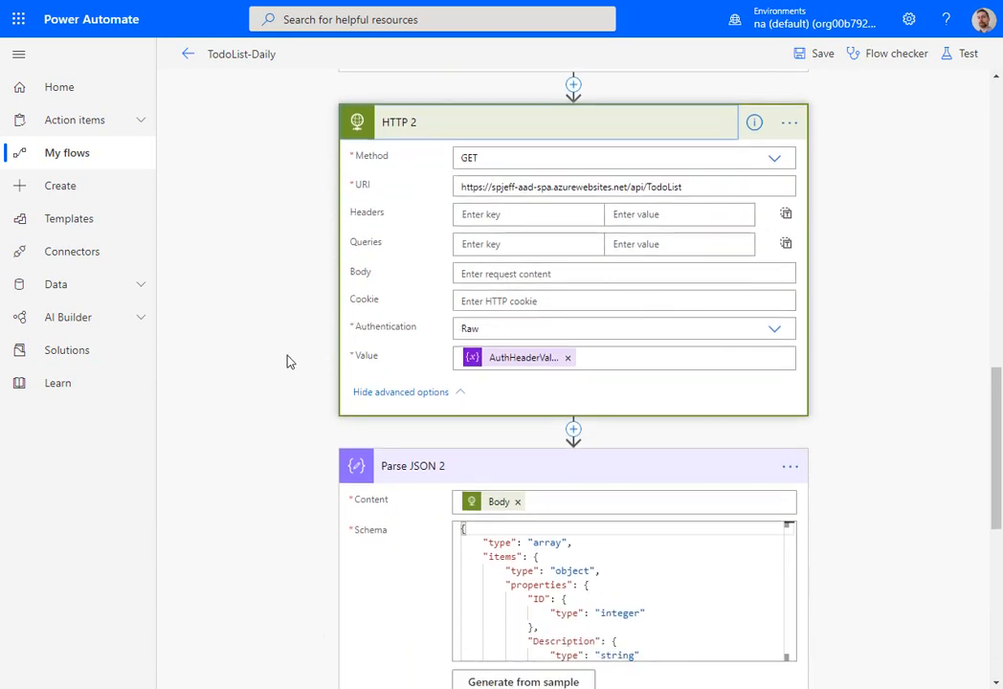
{"action": "left_click_drag", "start_coordinate": [306, 308], "coordinate": [1001, 418]}
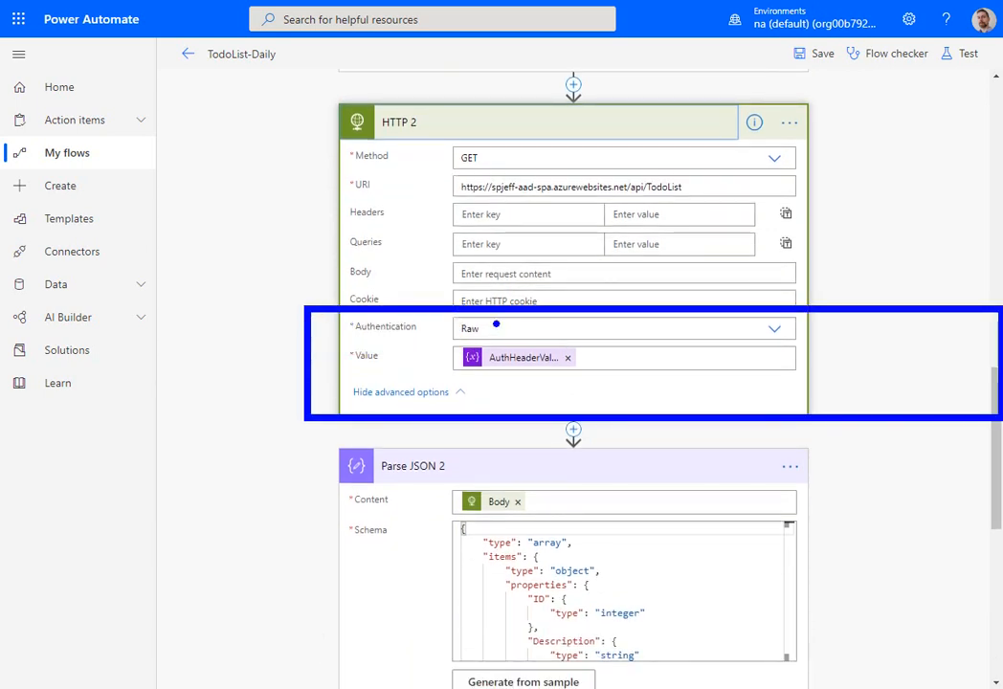
{"action": "left_click_drag", "start_coordinate": [496, 324], "coordinate": [584, 284]}
{"action": "left_click_drag", "start_coordinate": [580, 363], "coordinate": [662, 321]}
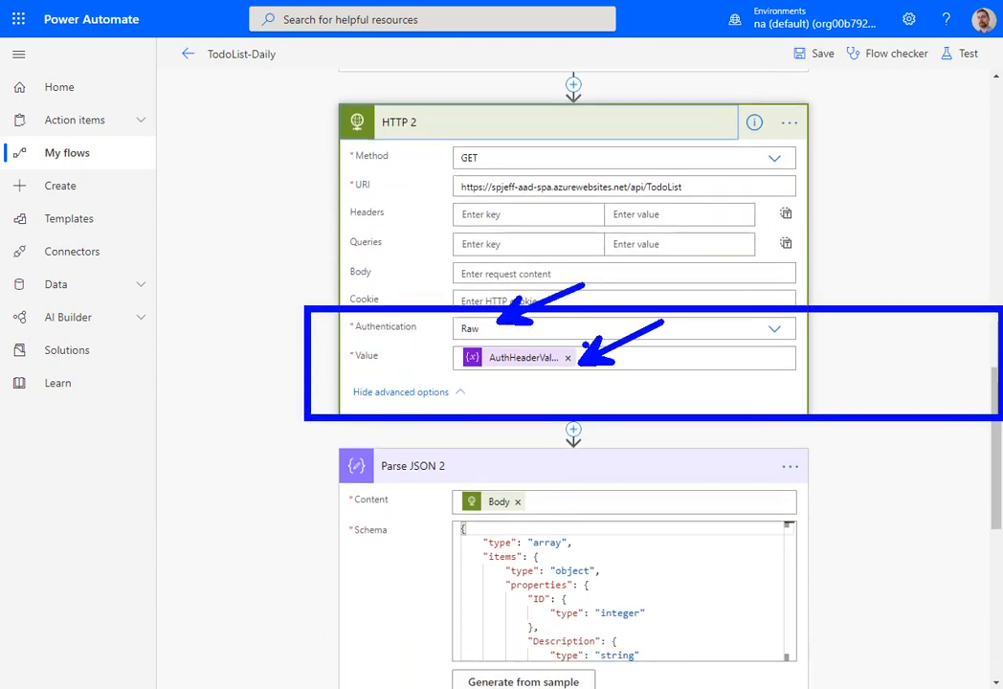
{"action": "left_click", "coordinate": [569, 351]}
{"action": "mouse_move", "coordinate": [428, 391]}
{"action": "left_mouse_down"}
{"action": "mouse_move", "coordinate": [351, 389]}
{"action": "mouse_move", "coordinate": [435, 304]}
{"action": "mouse_move", "coordinate": [469, 375]}
{"action": "left_mouse_up"}
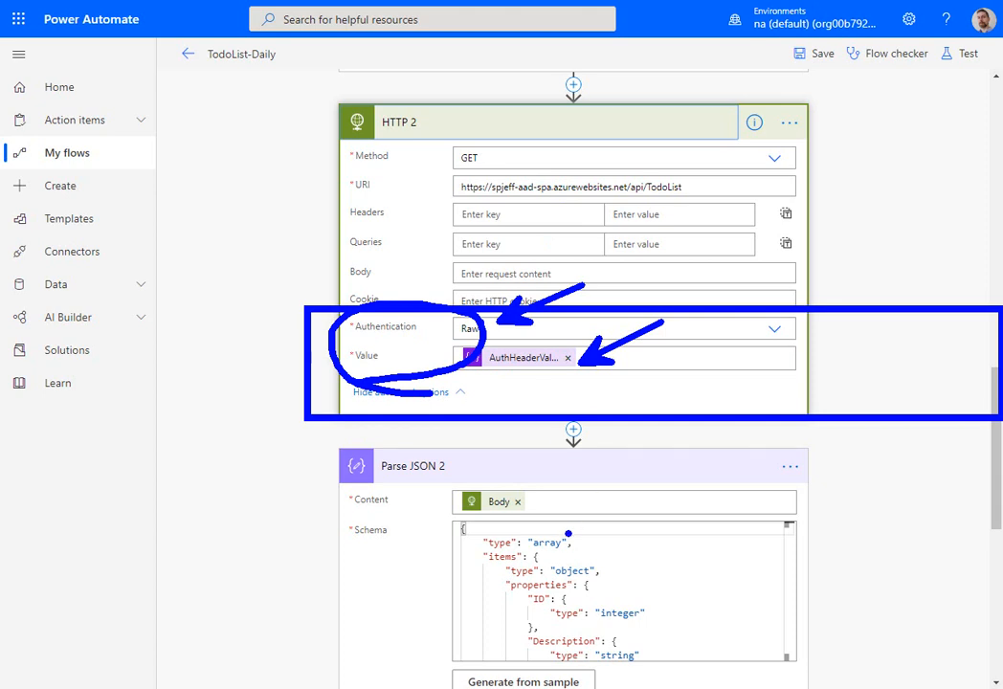
{"action": "key", "text": "Escape"}
- Collapse the Parse JSON 2 action and review the Apply to each 2 loop's input
{"action": "left_click", "coordinate": [408, 468]}
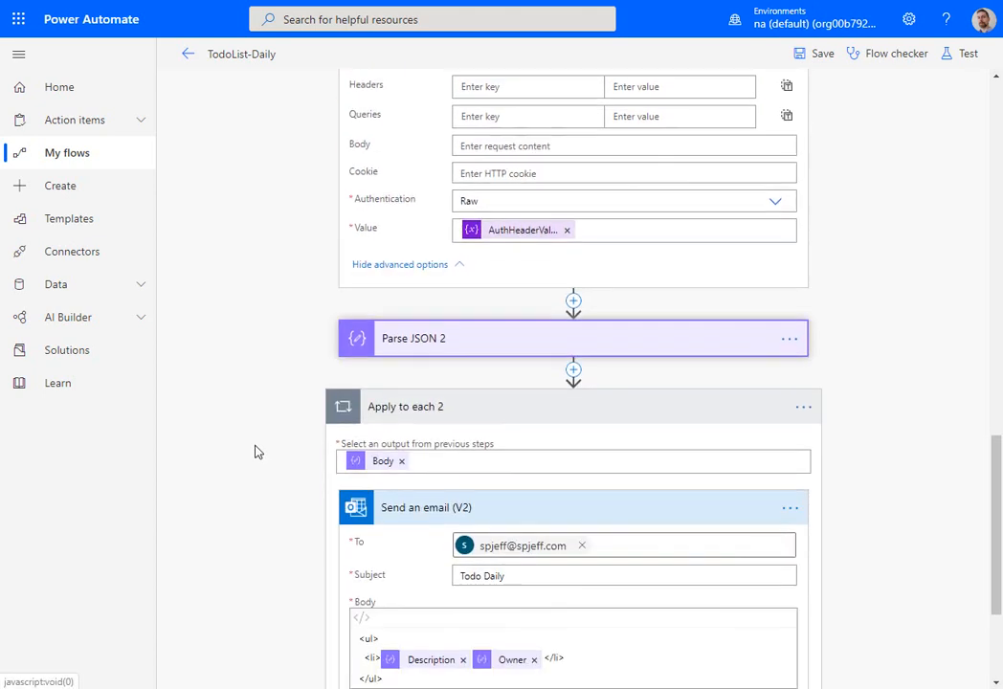
{"action": "scroll", "coordinate": [426, 389], "scroll_direction": "down", "scroll_amount": 3}
{"action": "key", "text": "ctrl+2"}
{"action": "left_click_drag", "start_coordinate": [300, 123], "coordinate": [507, 311]}
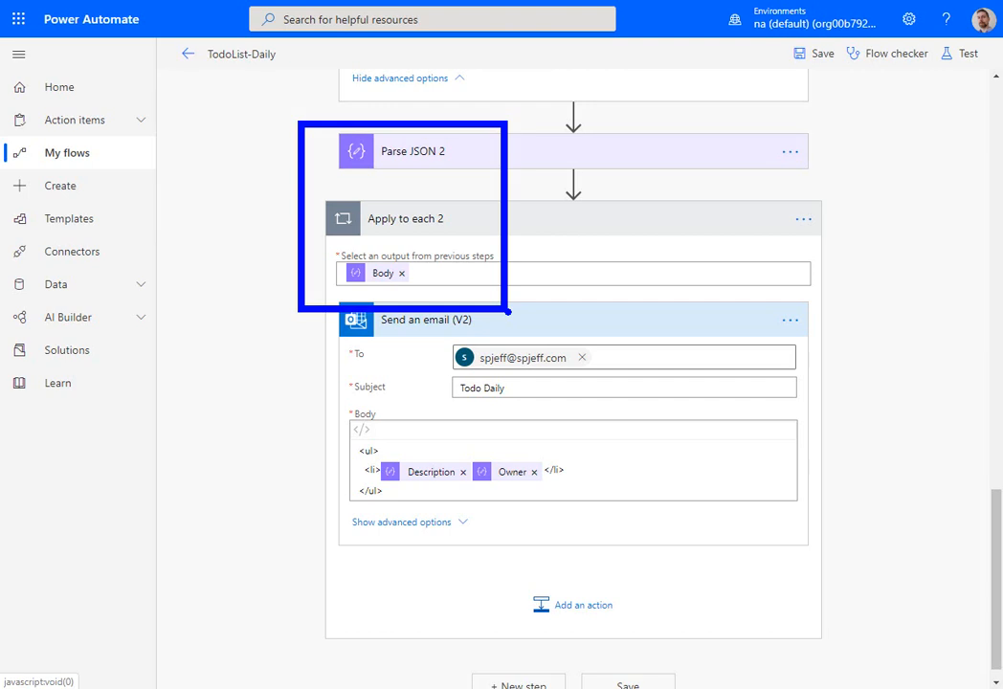
{"action": "key", "text": "Escape"}
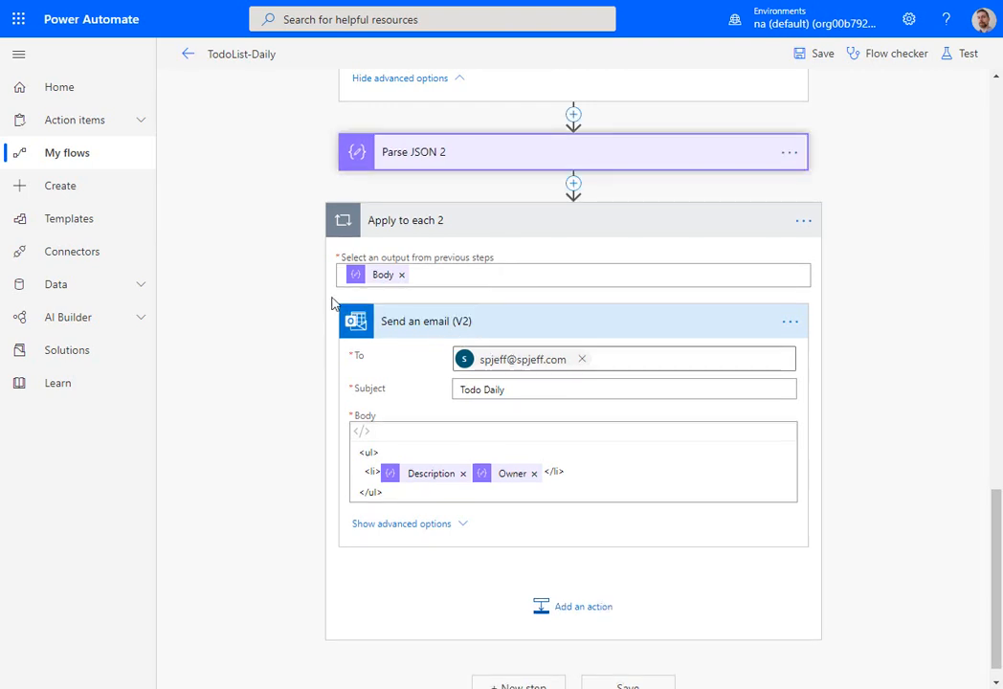
- Review the Send an email (V2) action's settings and the list item markup in its body
{"action": "key", "text": "ctrl+2"}
{"action": "mouse_move", "coordinate": [298, 287]}
{"action": "left_mouse_down"}
{"action": "mouse_move", "coordinate": [497, 409]}
{"action": "mouse_move", "coordinate": [890, 555]}
{"action": "left_mouse_up"}
{"action": "left_click_drag", "start_coordinate": [568, 466], "coordinate": [684, 466]}
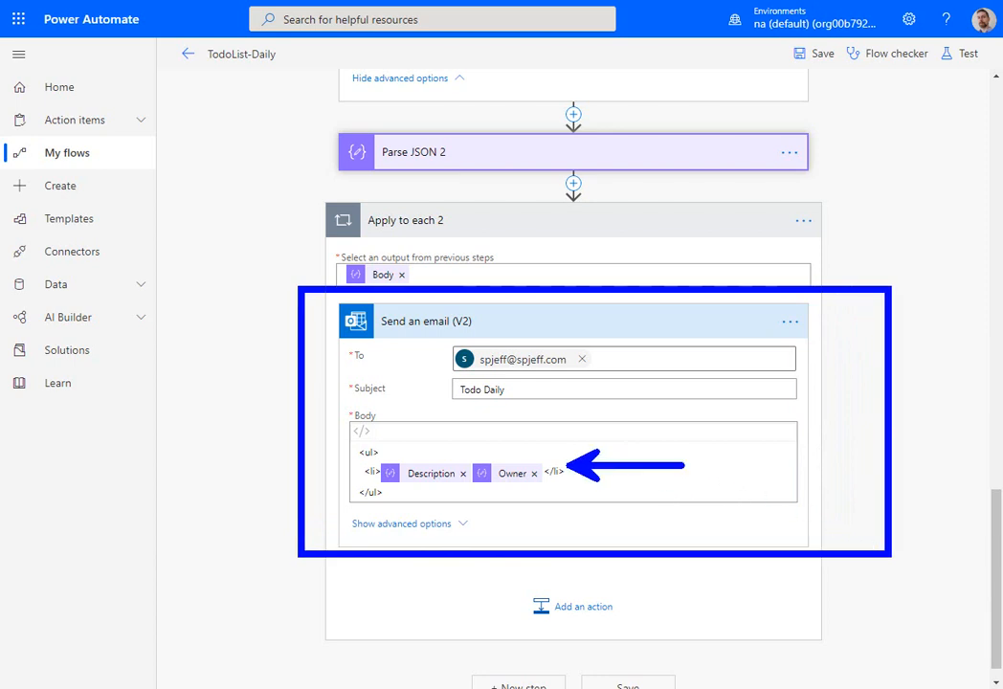
{"action": "key", "text": "Escape"}
- Show the dynamic content available for the email body and examine the fields offered by Parse JSON 2
{"action": "left_click", "coordinate": [512, 474]}
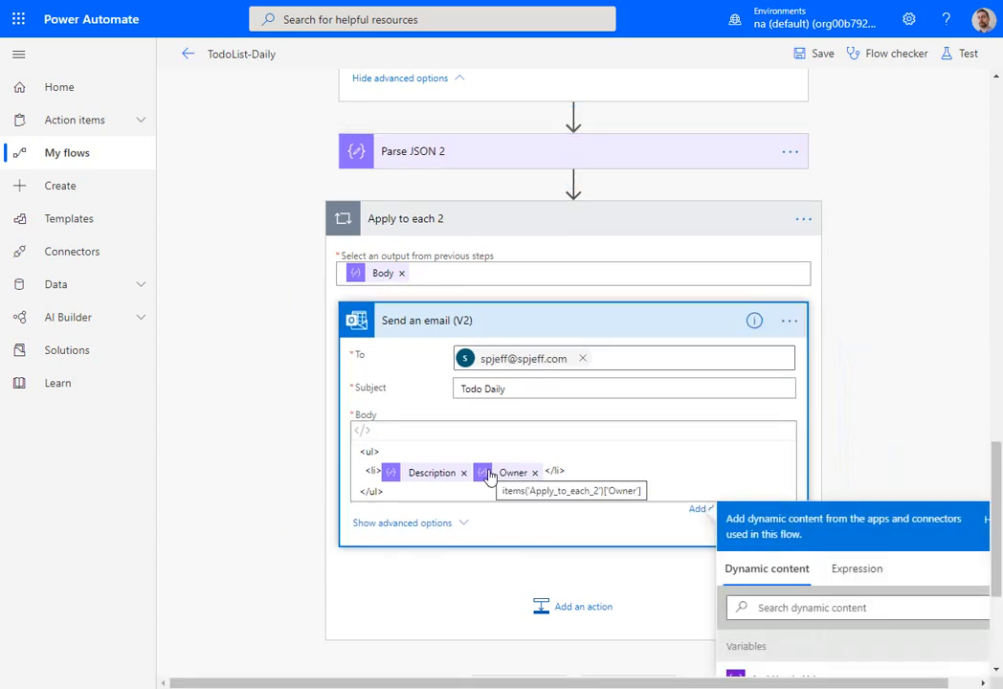
{"action": "scroll", "coordinate": [879, 510], "scroll_direction": "down", "scroll_amount": 2}
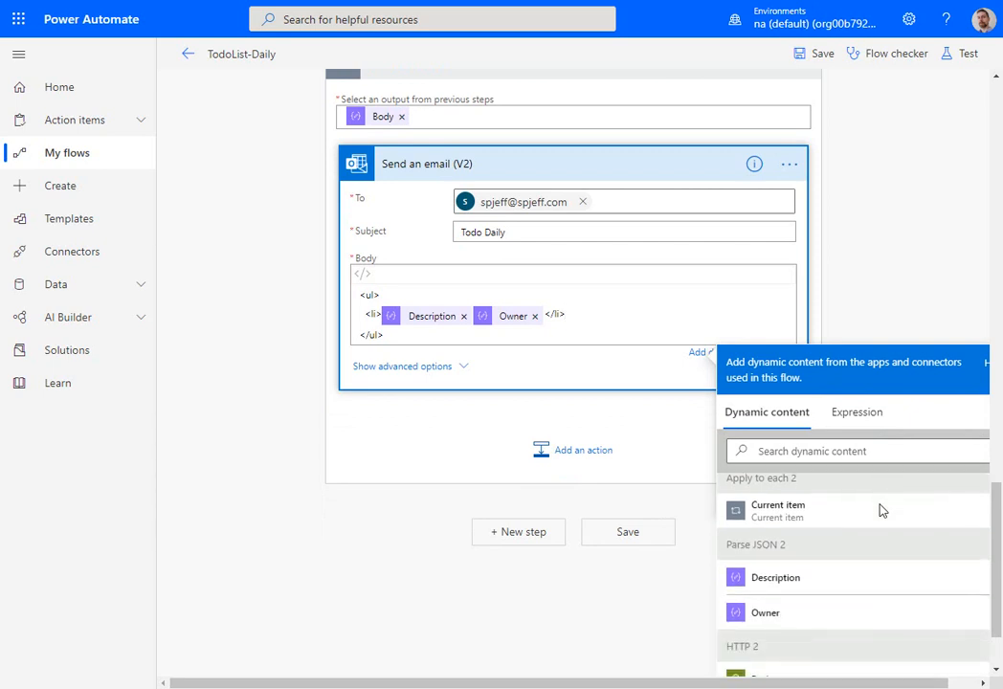
{"action": "key", "text": "ctrl+2"}
{"action": "mouse_move", "coordinate": [710, 529]}
{"action": "left_mouse_down"}
{"action": "mouse_move", "coordinate": [820, 596]}
{"action": "mouse_move", "coordinate": [829, 615]}
{"action": "left_mouse_up"}
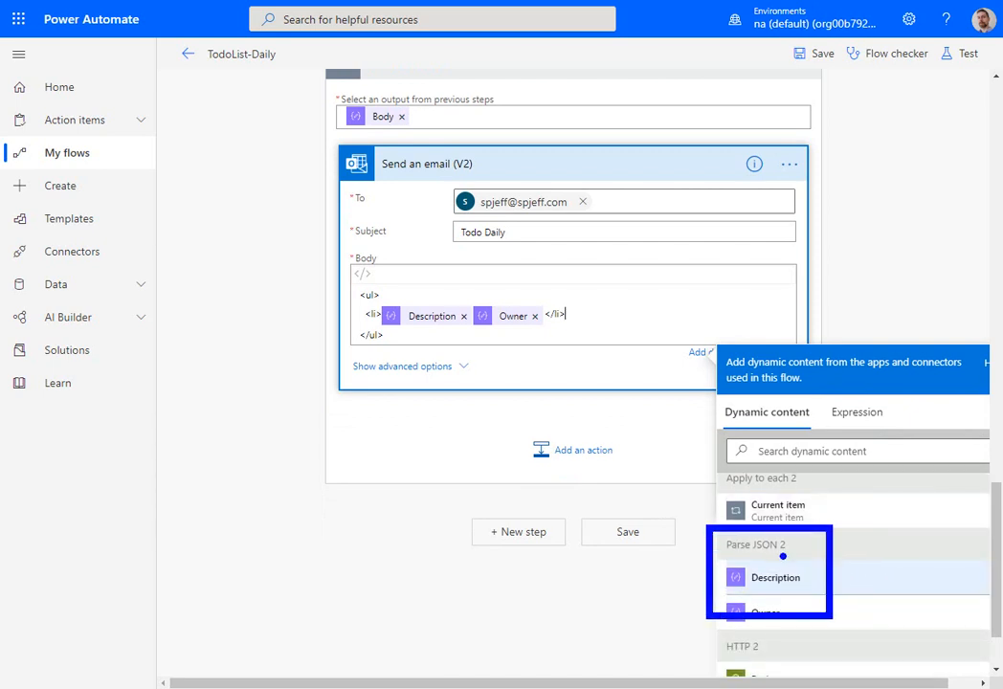
{"action": "mouse_move", "coordinate": [764, 566]}
{"action": "left_mouse_down"}
{"action": "mouse_move", "coordinate": [782, 448]}
{"action": "mouse_move", "coordinate": [577, 93]}
{"action": "mouse_move", "coordinate": [525, 73]}
{"action": "left_mouse_up"}
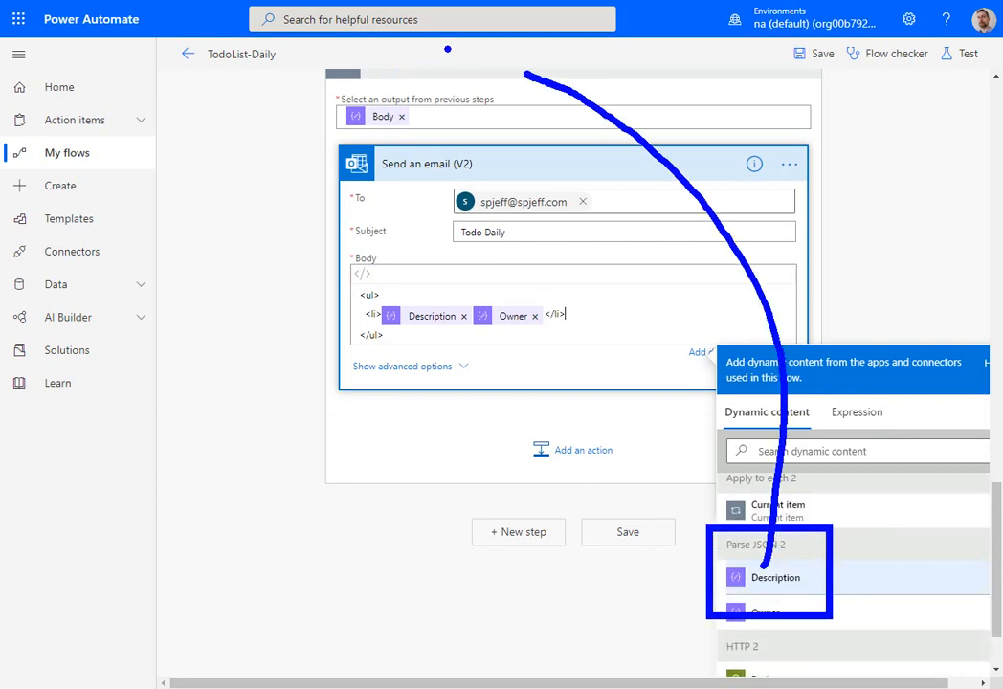
{"action": "left_click_drag", "start_coordinate": [447, 48], "coordinate": [532, 95]}
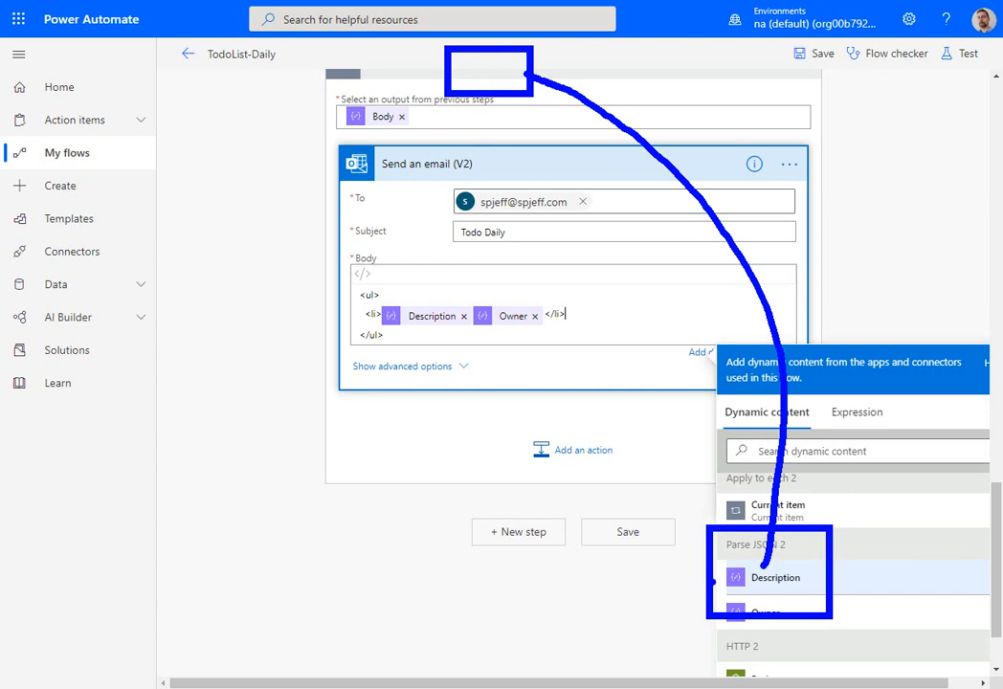
{"action": "left_click_drag", "start_coordinate": [713, 580], "coordinate": [627, 580]}
{"action": "left_click_drag", "start_coordinate": [706, 611], "coordinate": [601, 610]}
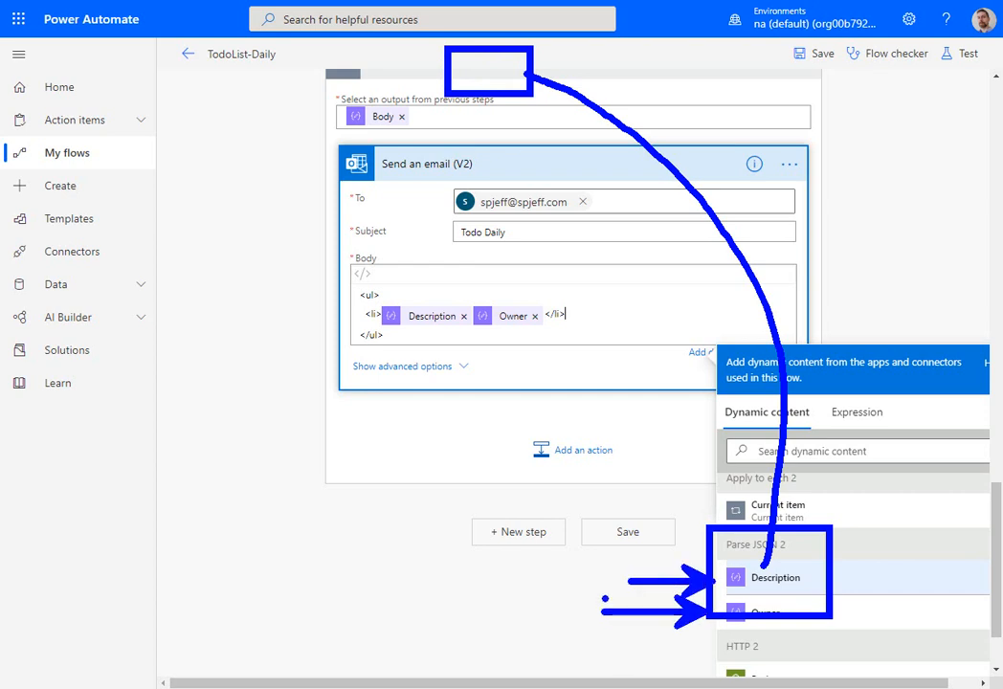
{"action": "key", "text": "Escape"}
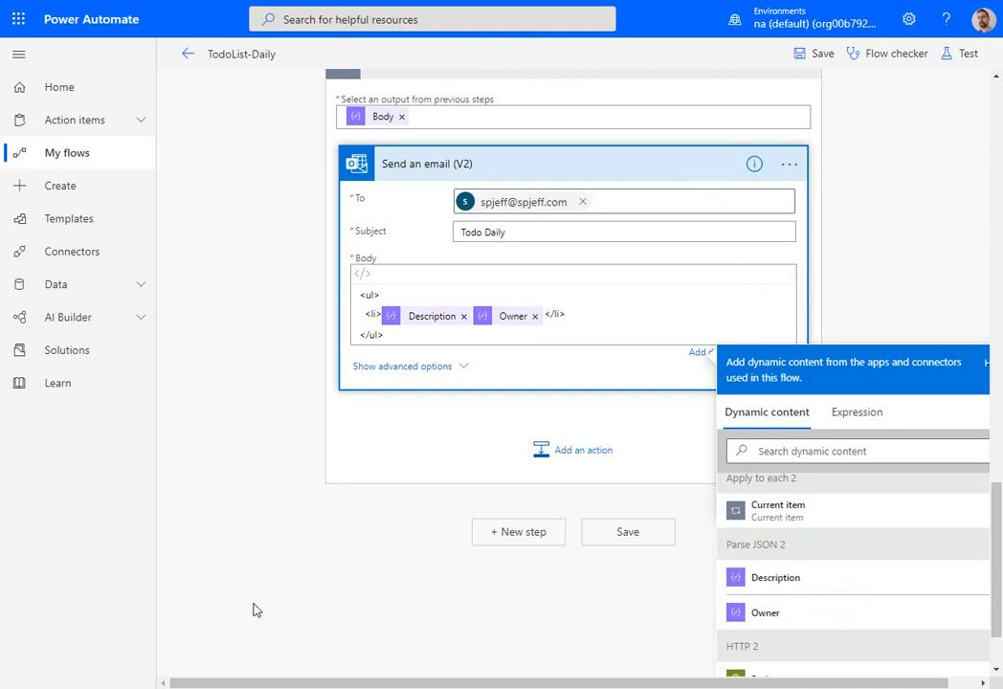
- Switch to the text editor and check the Description and Owner fields in the Todo List JSON sample
{"action": "key", "text": "alt+Tab"}
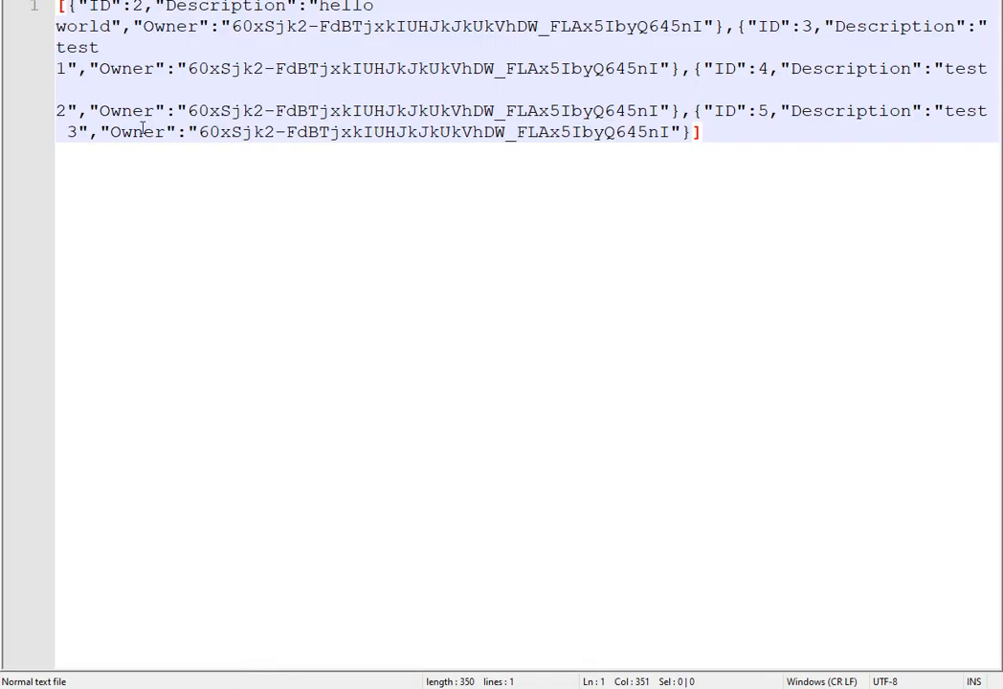
{"action": "double_click", "coordinate": [228, 6]}
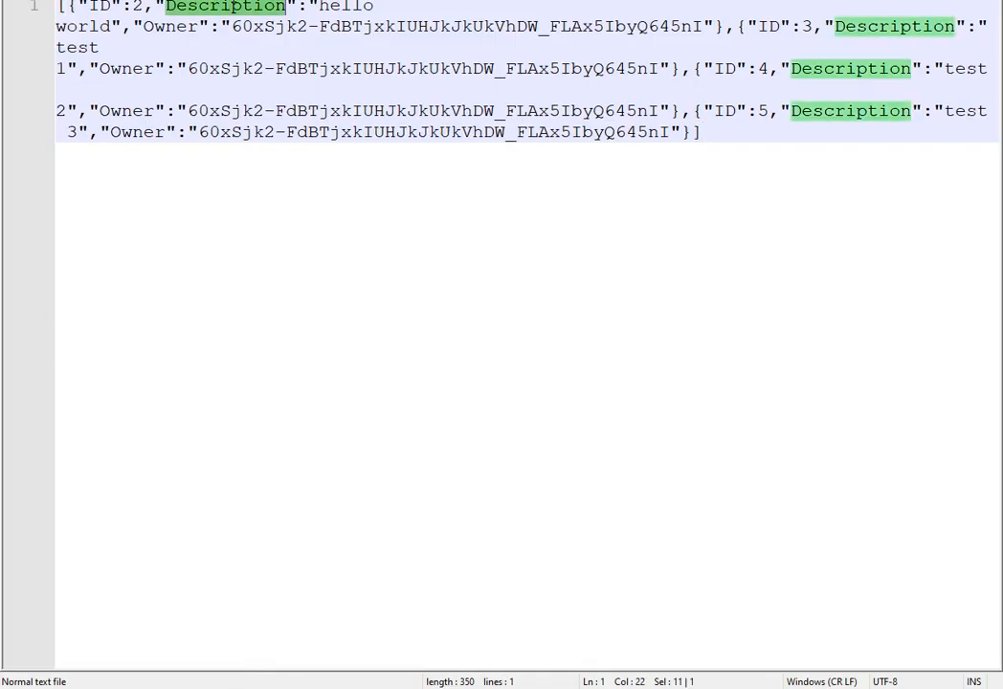
{"action": "double_click", "coordinate": [175, 27]}
{"action": "double_click", "coordinate": [204, 7]}
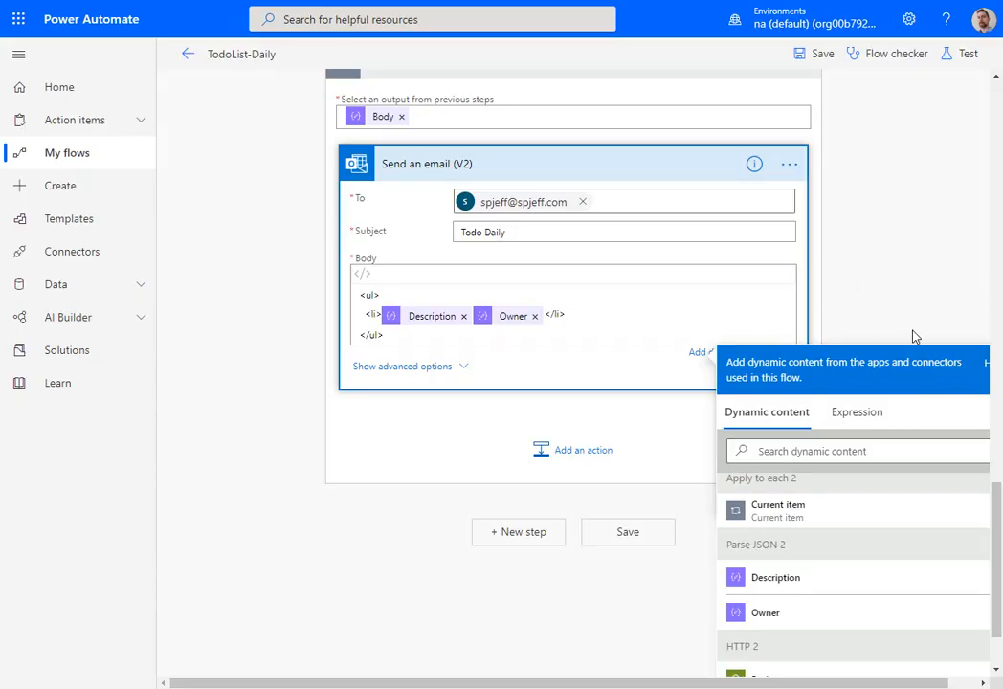
- Return to the TodoList-Daily flow in Power Automate, review its actions up to the Recurrence trigger, and save it
{"action": "scroll", "coordinate": [914, 337], "scroll_direction": "up", "scroll_amount": 3}
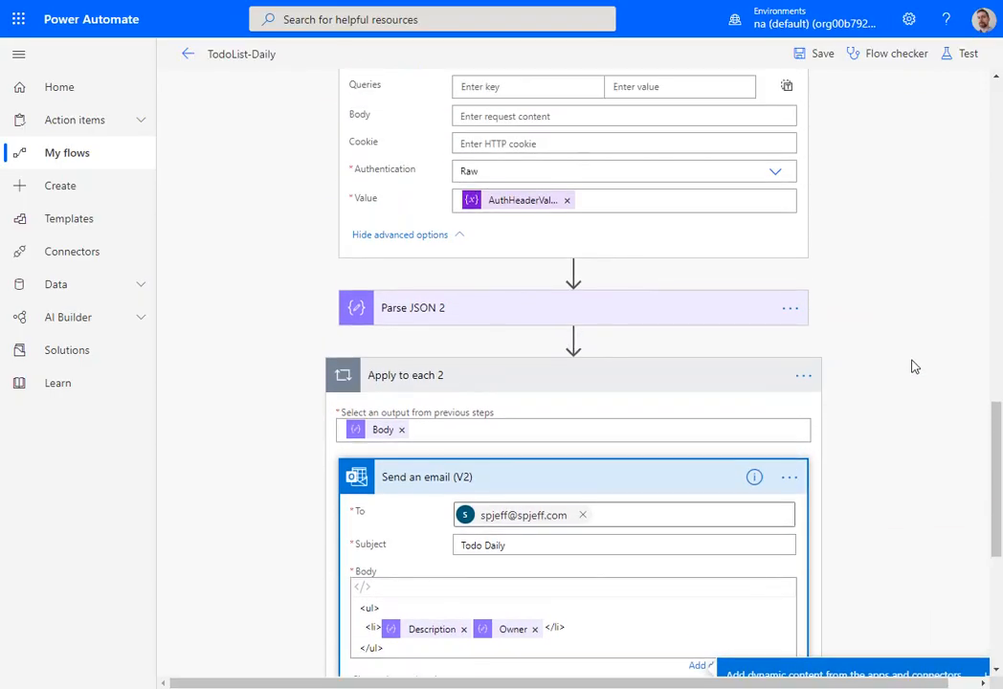
{"action": "scroll", "coordinate": [914, 366], "scroll_direction": "up", "scroll_amount": 5}
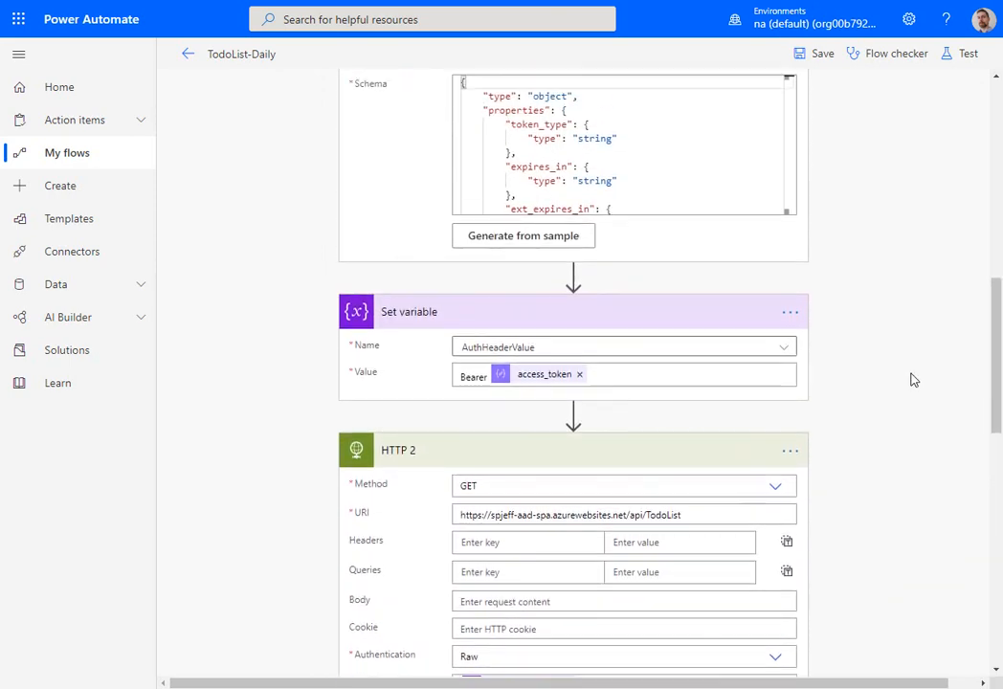
{"action": "scroll", "coordinate": [913, 380], "scroll_direction": "up", "scroll_amount": 10}
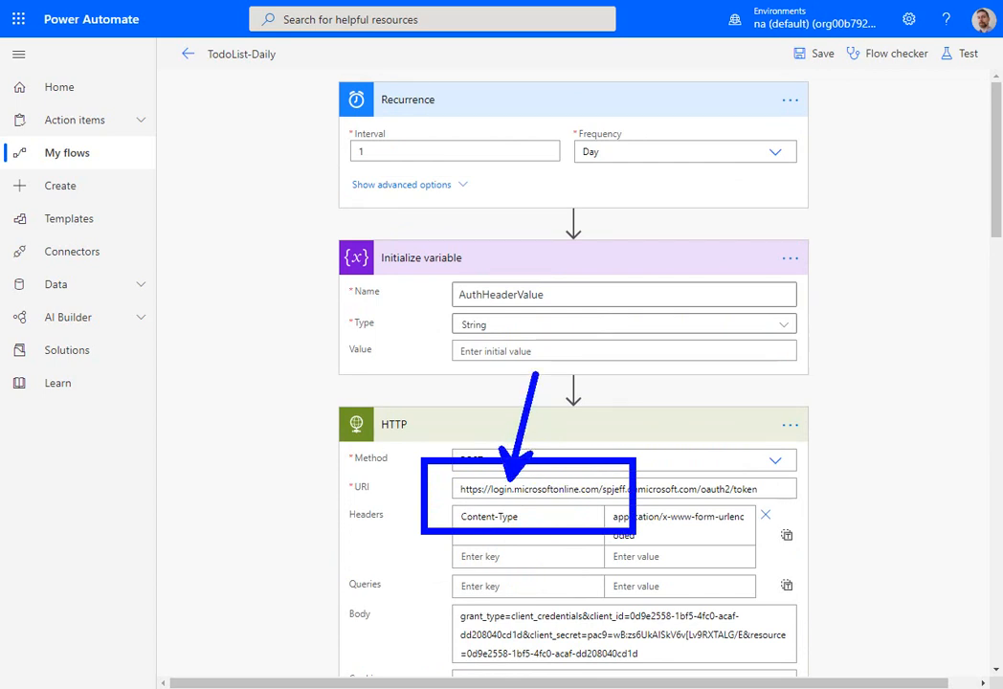
{"action": "left_click", "coordinate": [821, 54]}
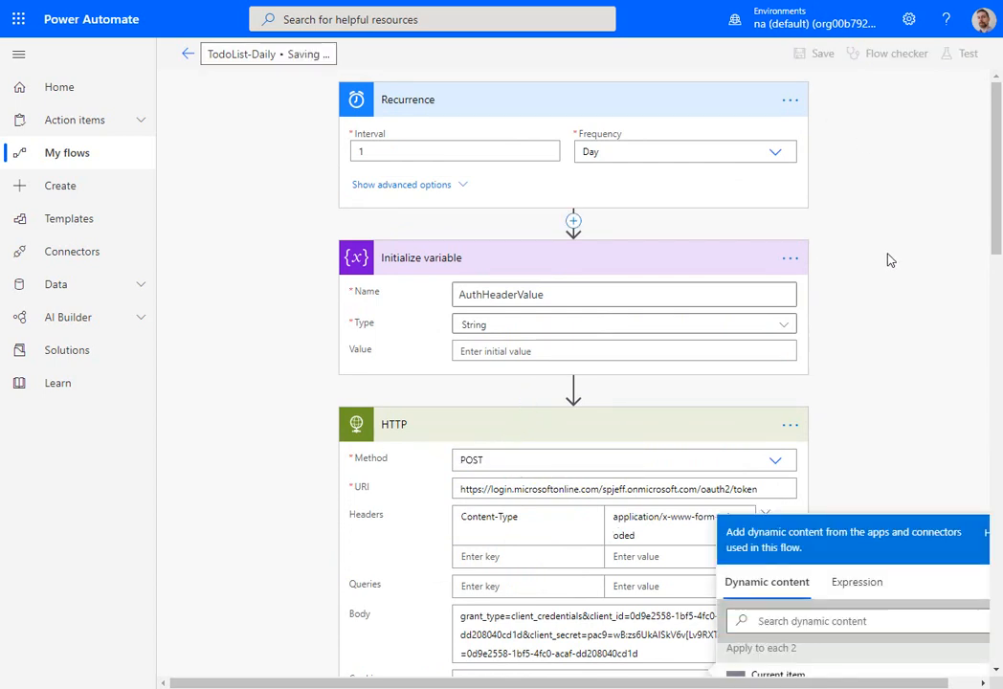